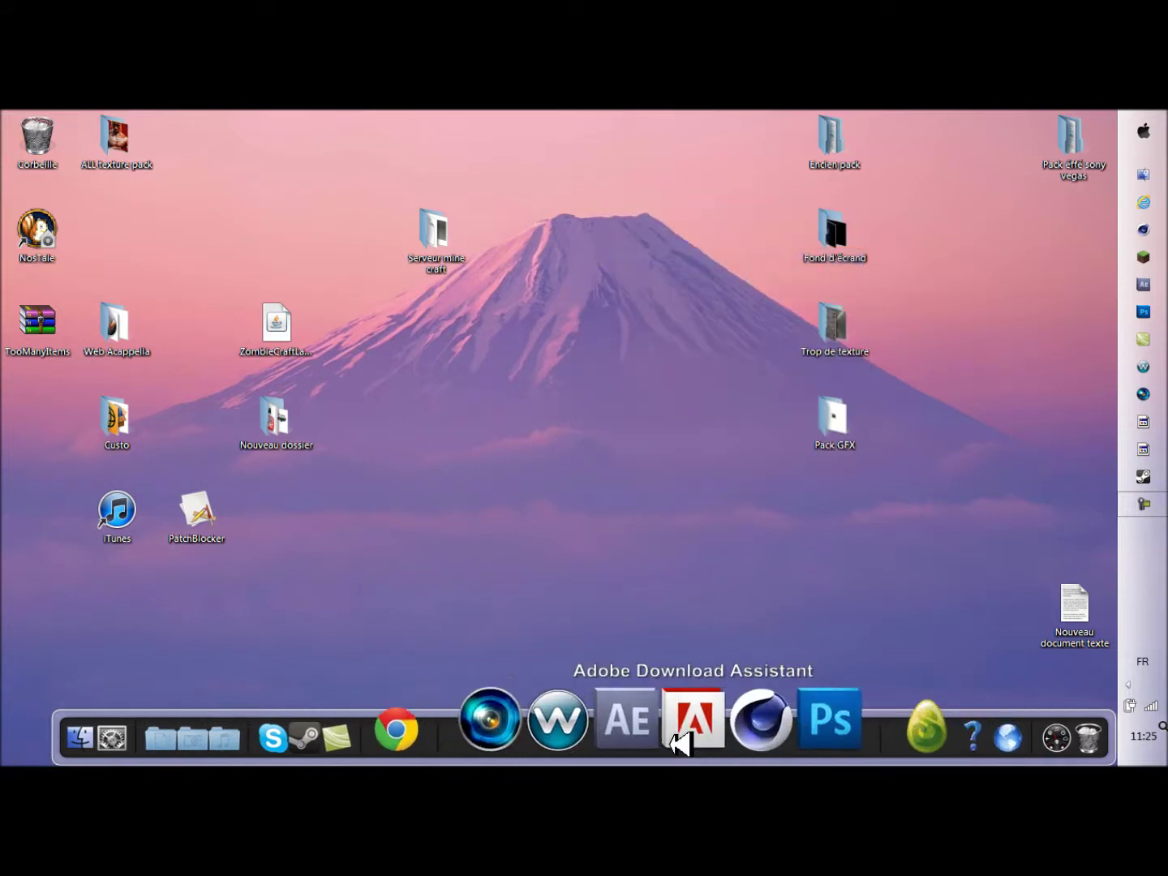
Launch Vegas Pro, dismissing its file-loading warning, and enlarge the timeline area slightly.
click(583, 730)
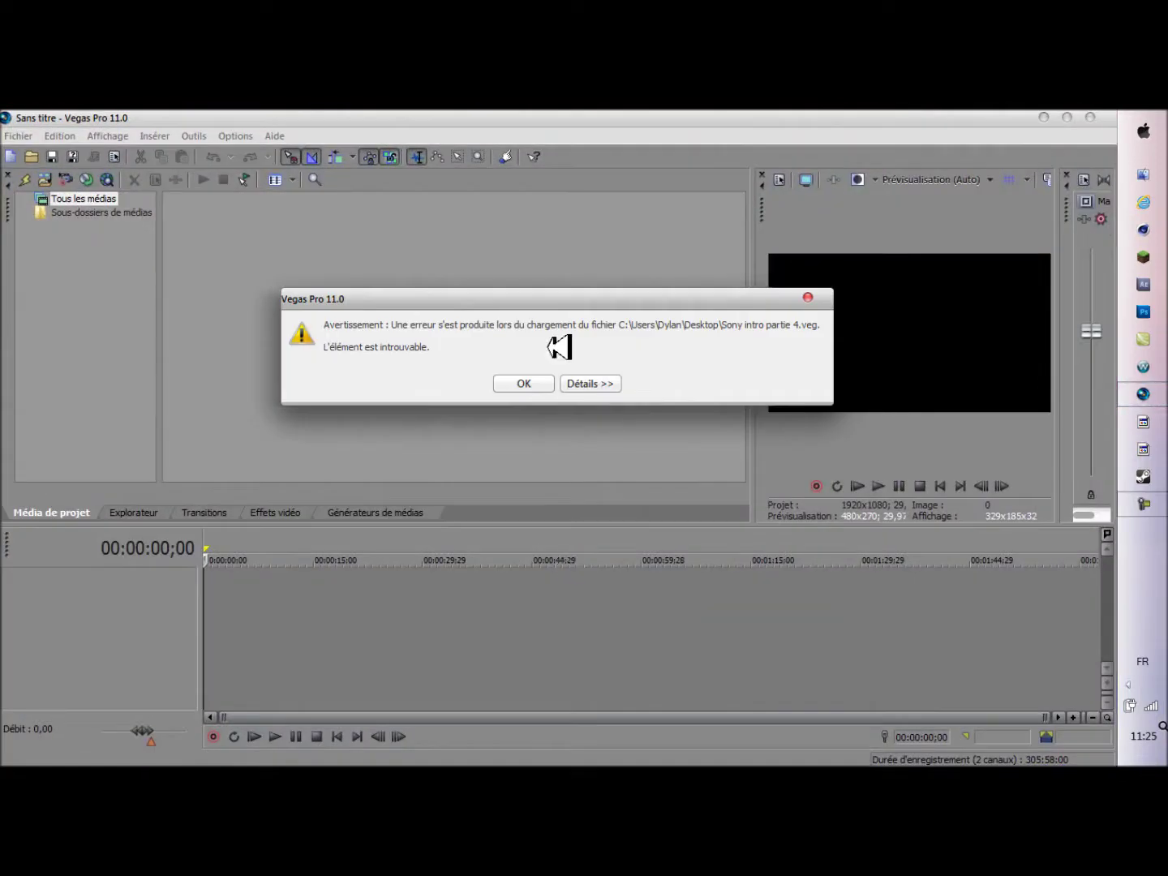
click(526, 378)
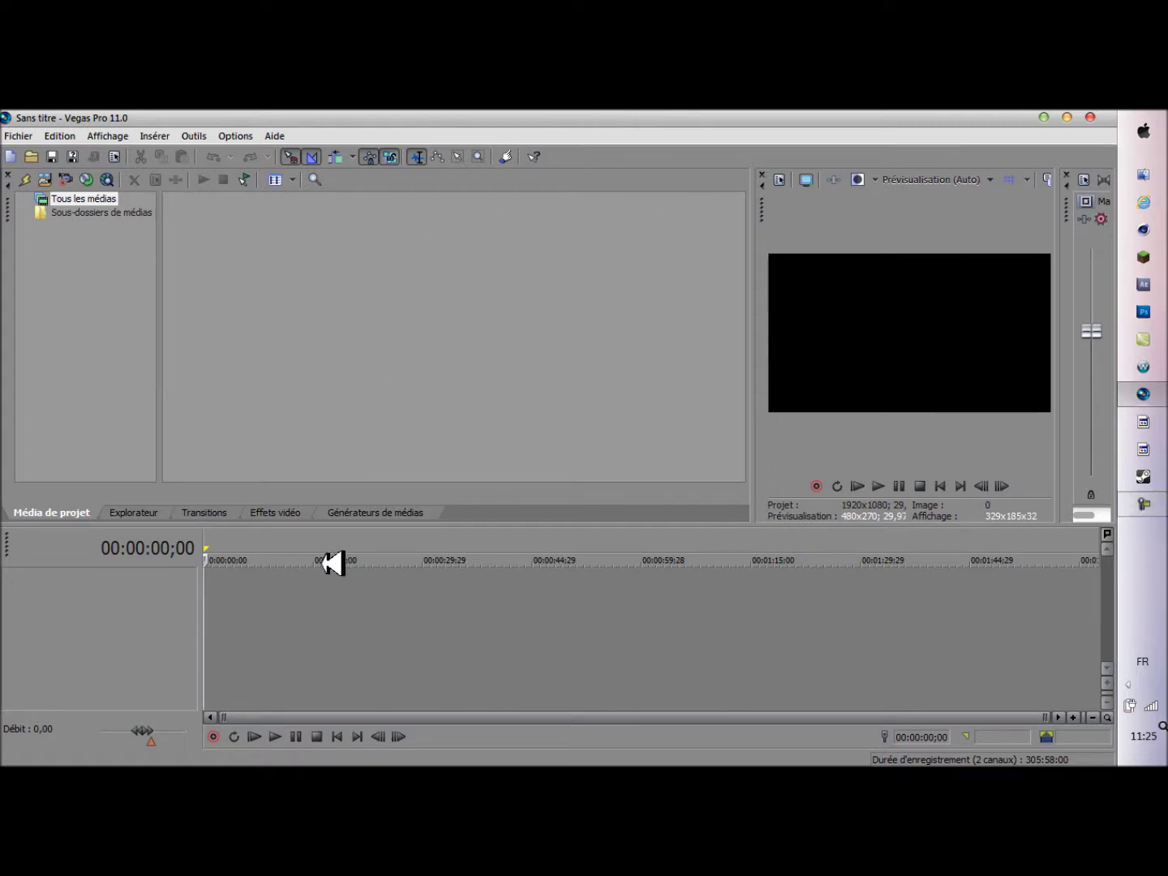
mouse_move(494, 524)
mouse_down()
mouse_move(488, 532)
mouse_move(487, 515)
mouse_up()
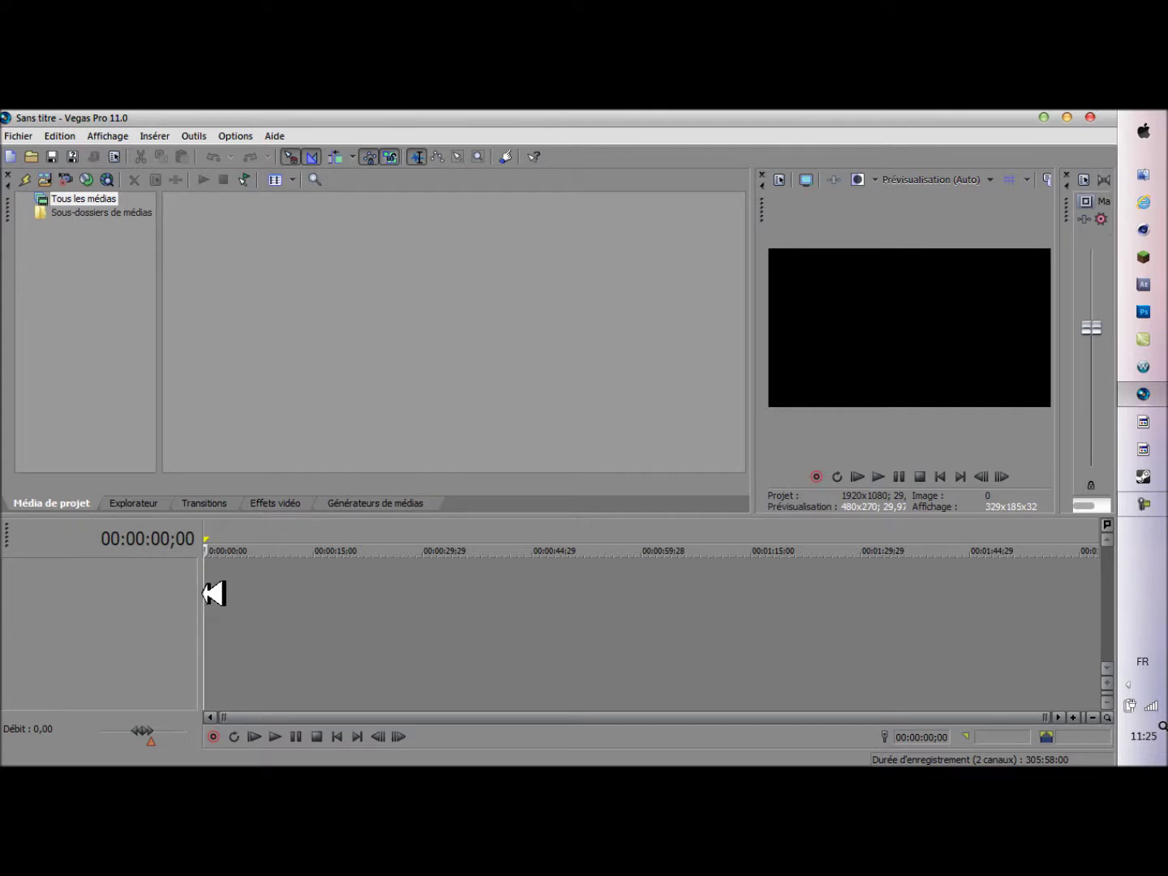
mouse_move(205, 594)
mouse_down()
mouse_move(393, 624)
mouse_move(201, 607)
mouse_up()
Examine the images in the Fond d'écran folder, the project media and the presets of the Déplacement 3D avant/arrière Sony transition.
click(129, 504)
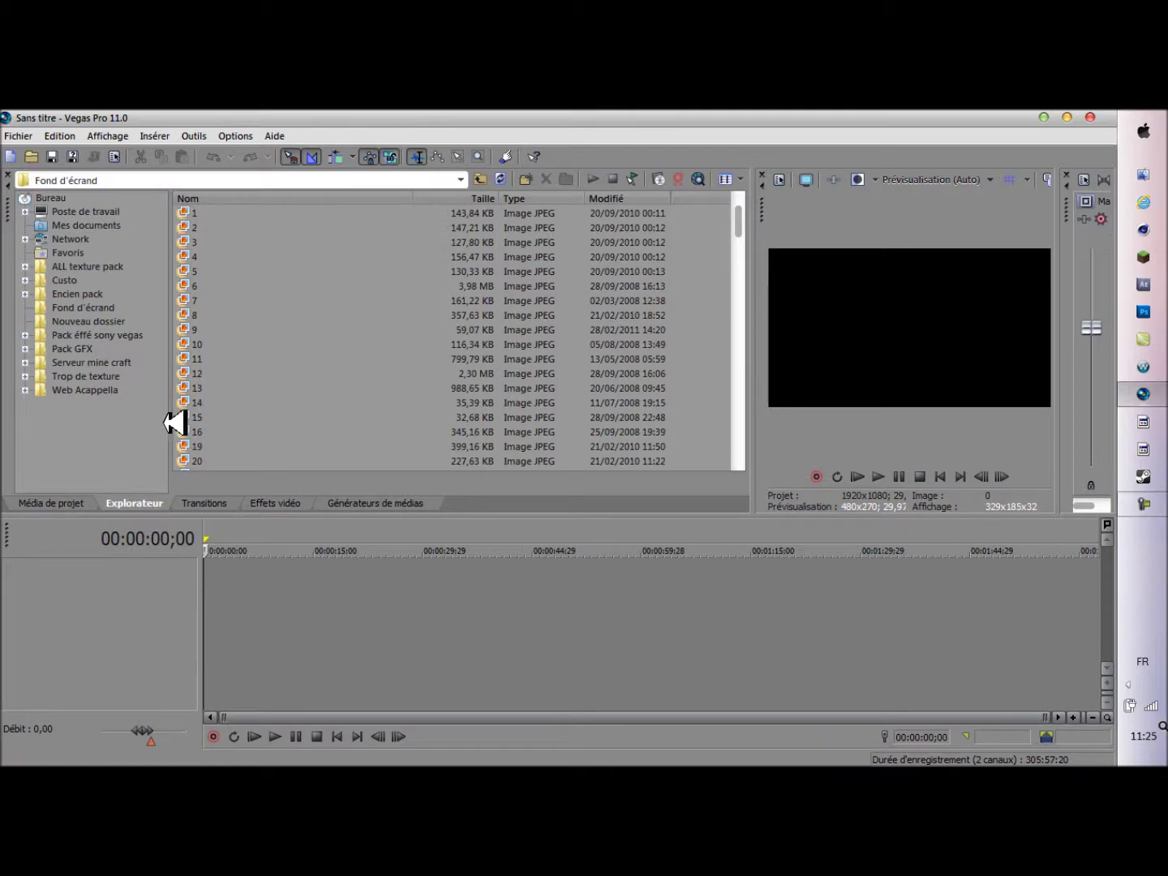
click(196, 331)
click(203, 358)
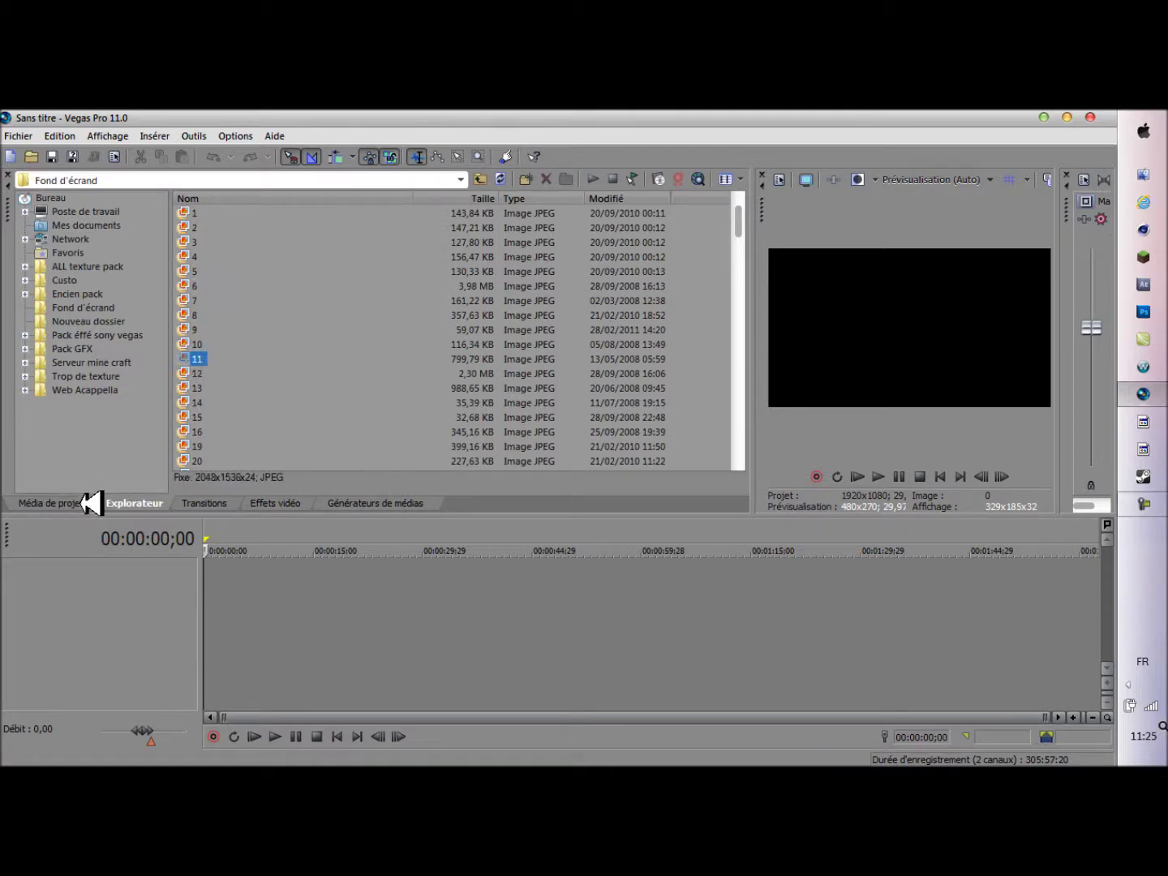
click(64, 504)
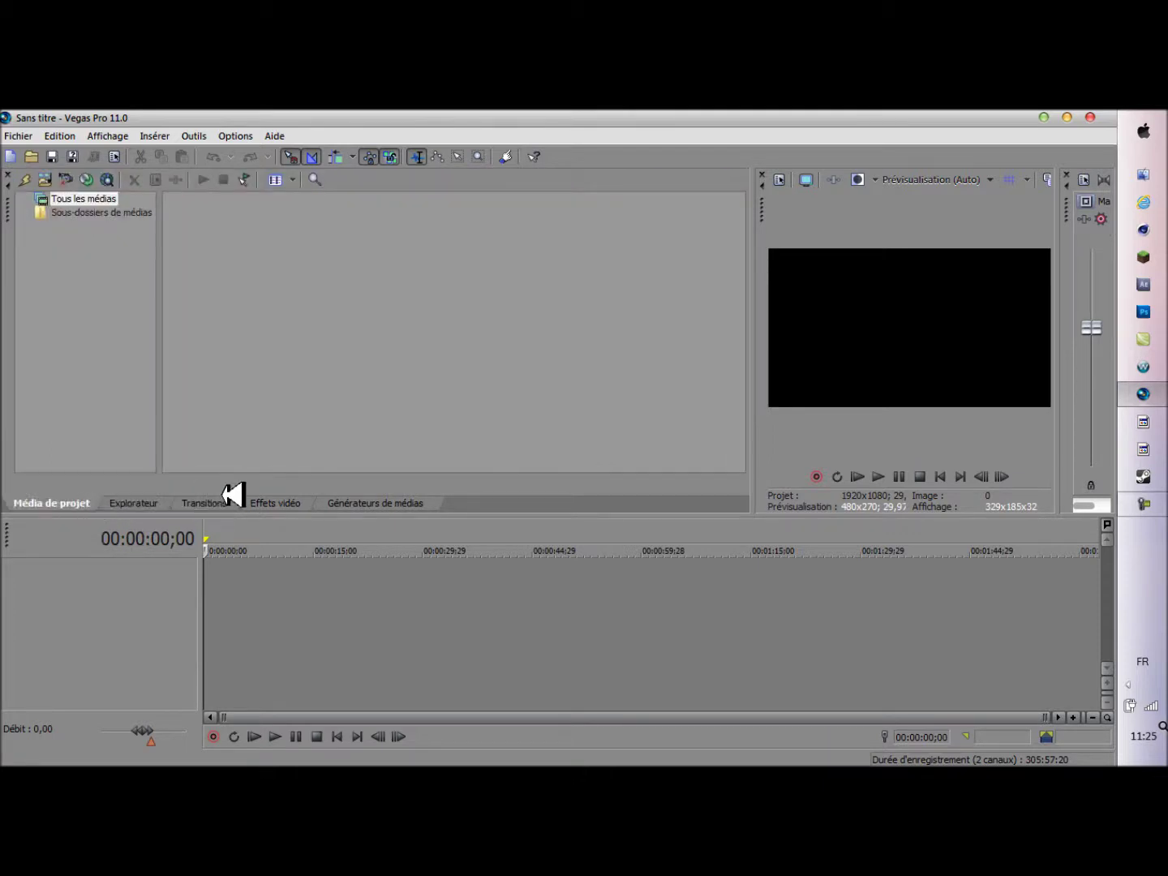
click(204, 504)
click(163, 305)
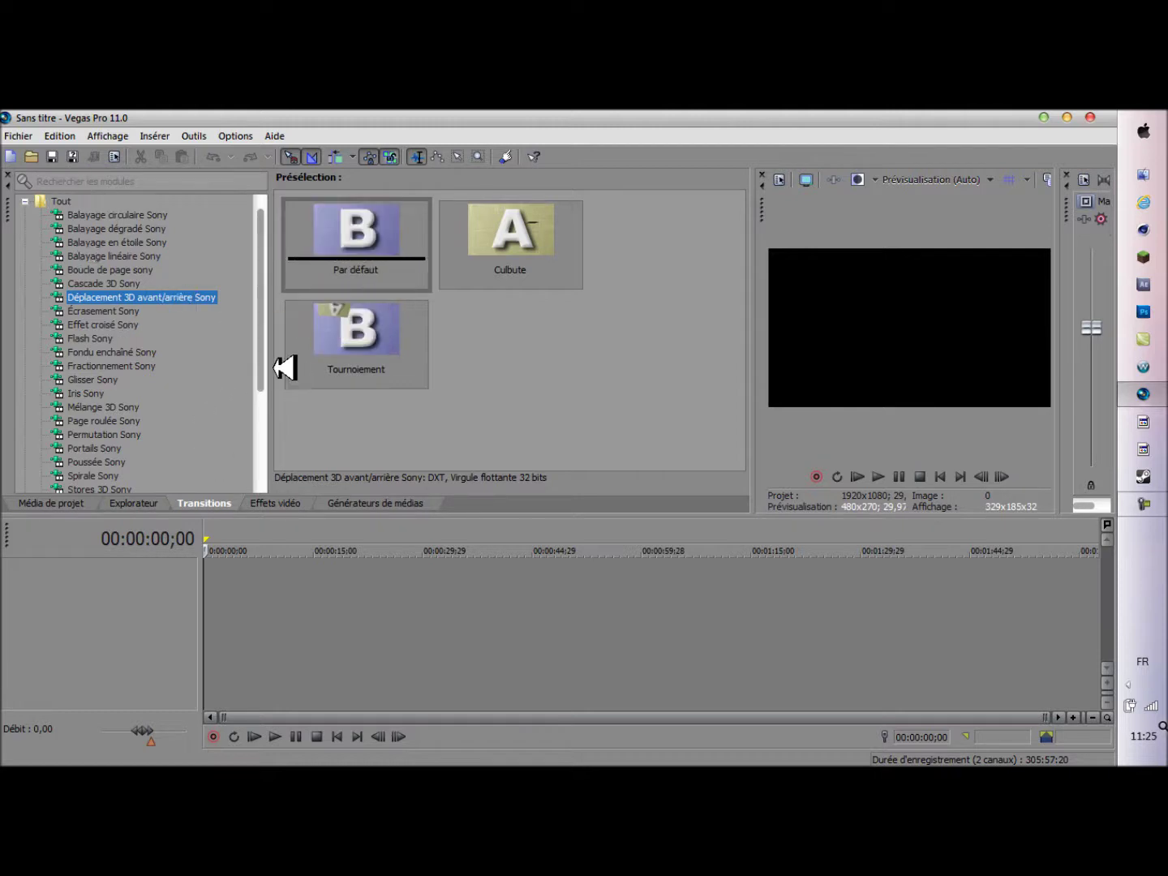
drag(261, 368, 274, 459)
Examine the presets of the Codage TSL Sony and secondary Correcteur de couleurs Sony video effects.
click(293, 502)
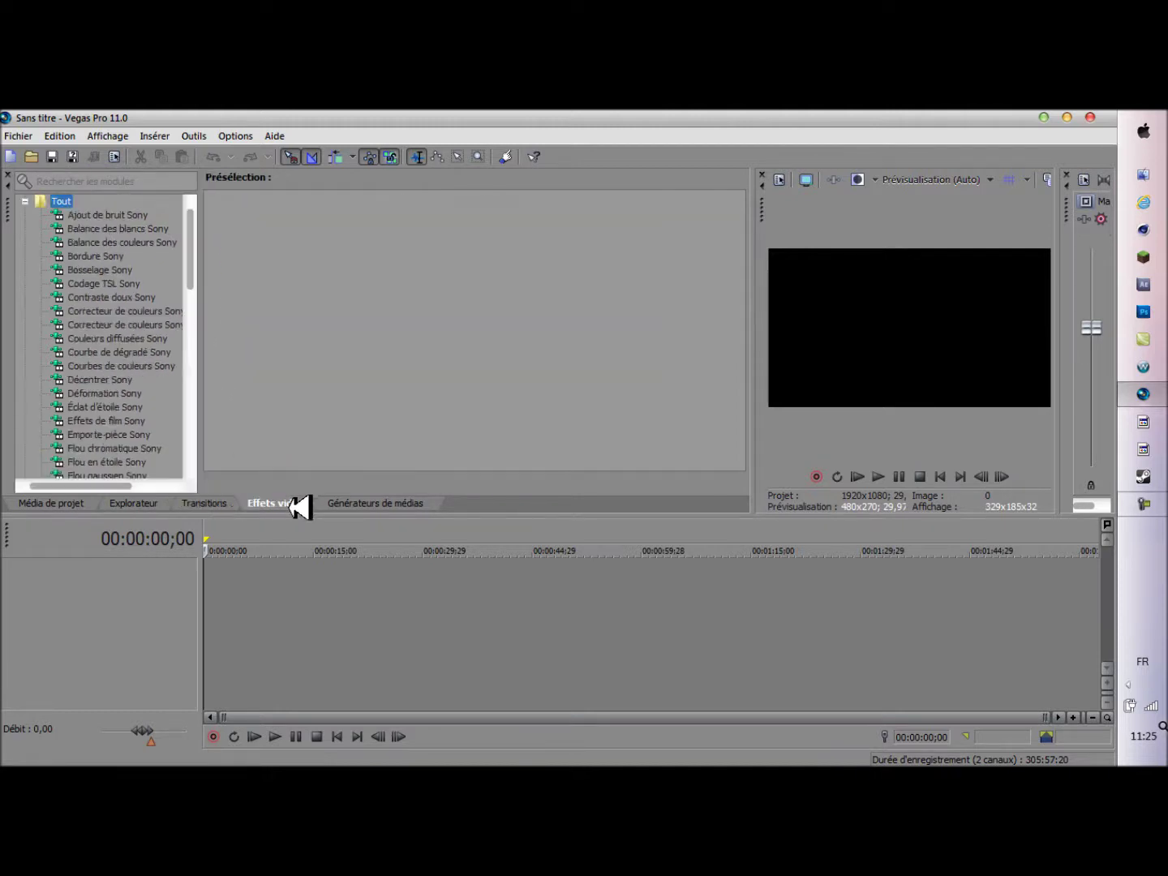
click(121, 283)
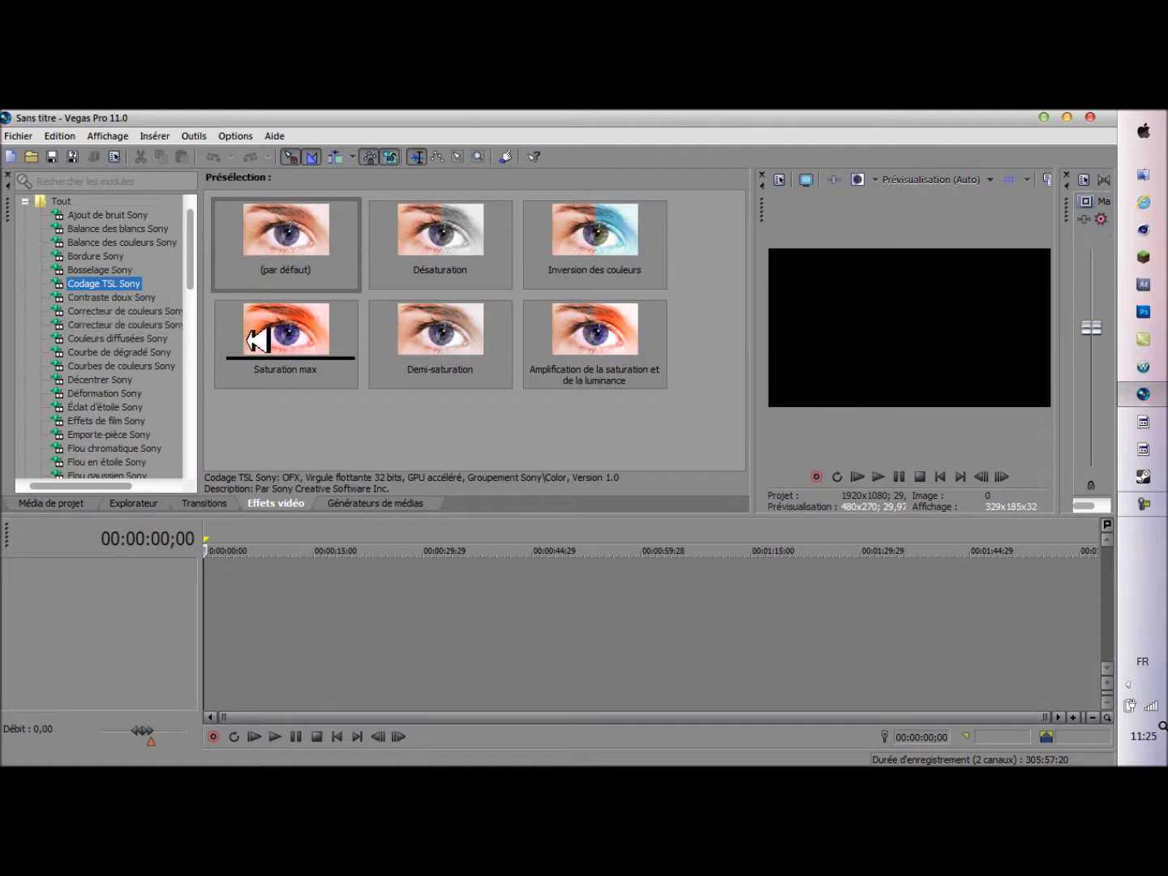
click(163, 325)
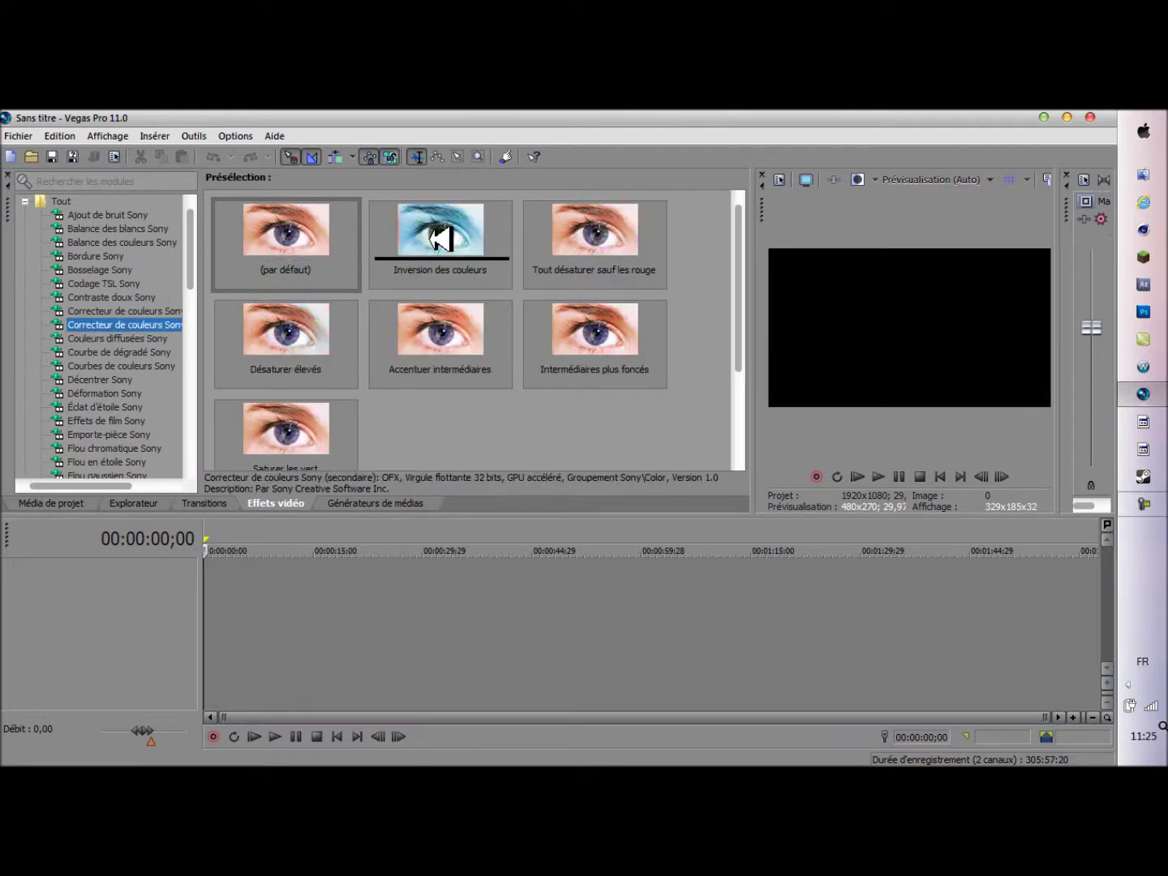
Examine the media generator presets for Titres & Texte Sony, (Hérité) Texte Sony and Damier Sony.
click(388, 500)
click(125, 297)
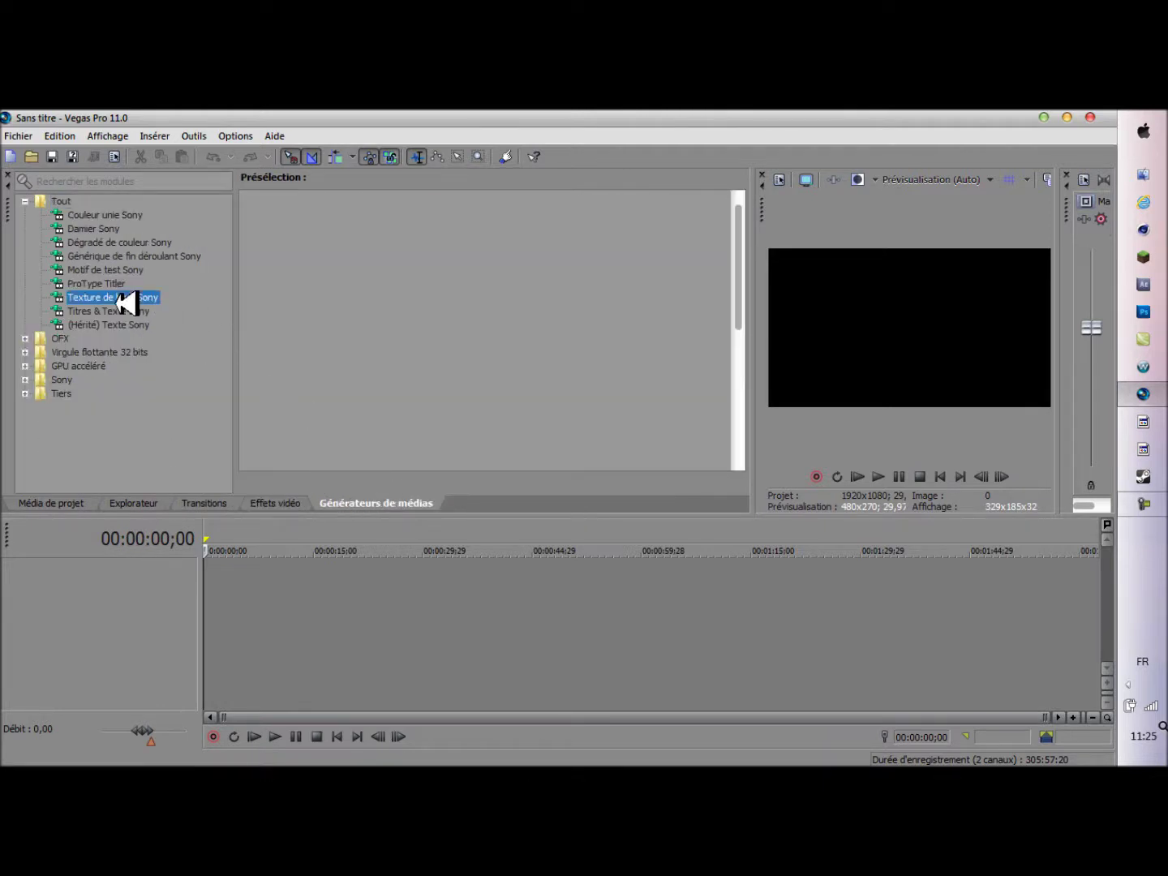
drag(738, 261, 515, 469)
click(132, 310)
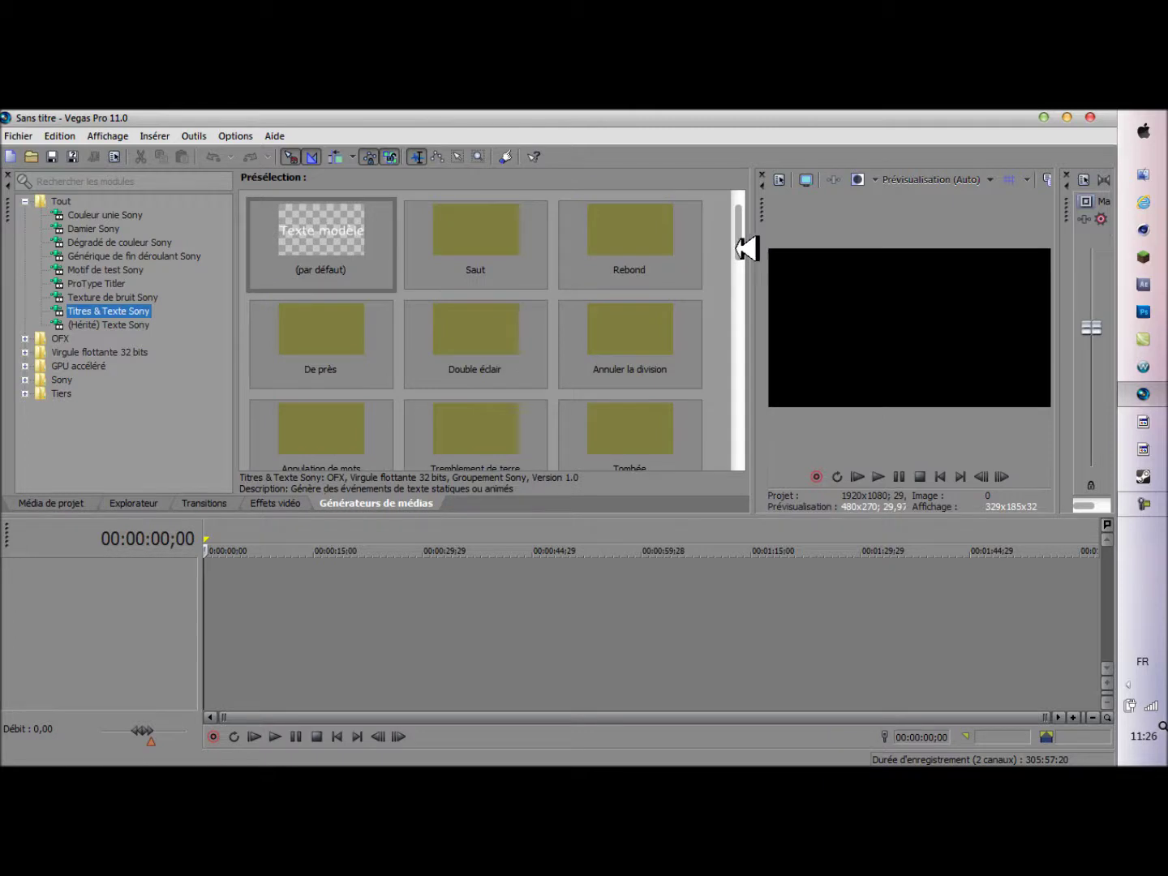
drag(741, 223, 749, 386)
click(128, 333)
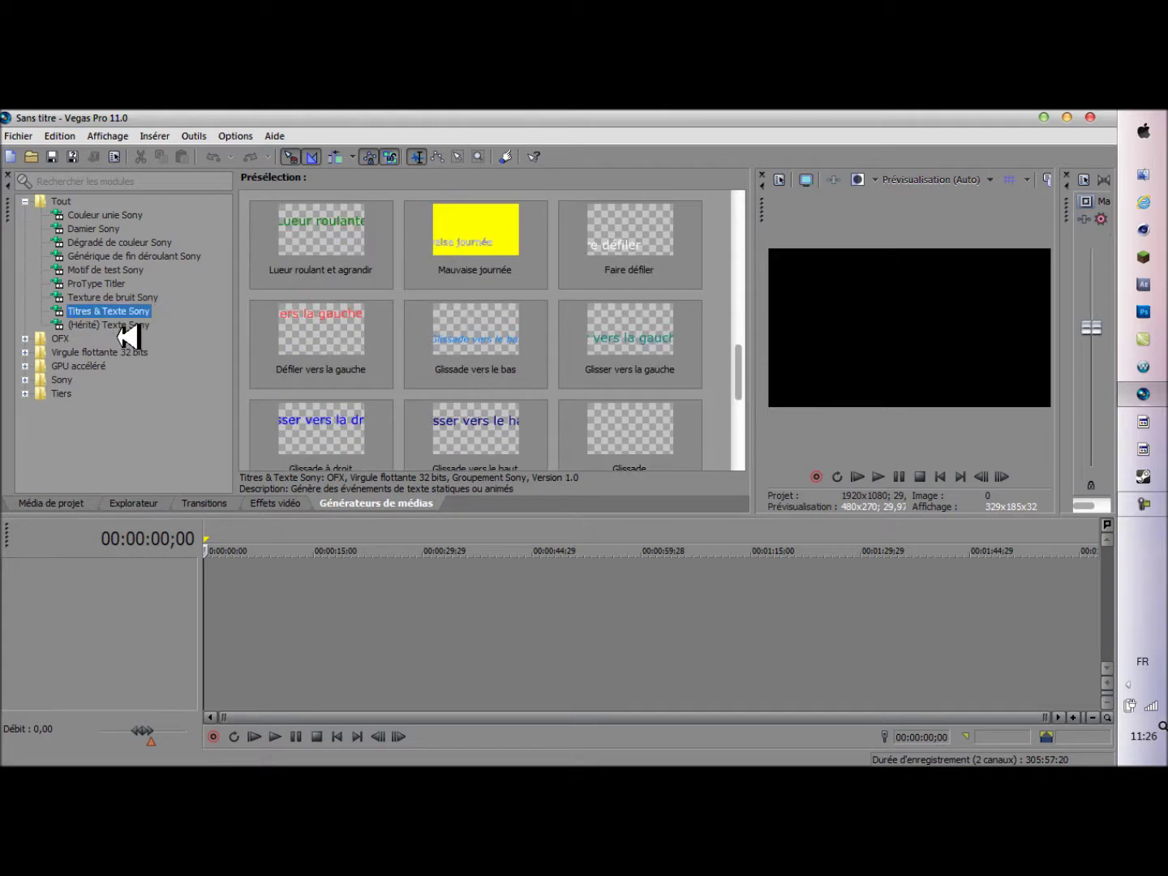
click(128, 324)
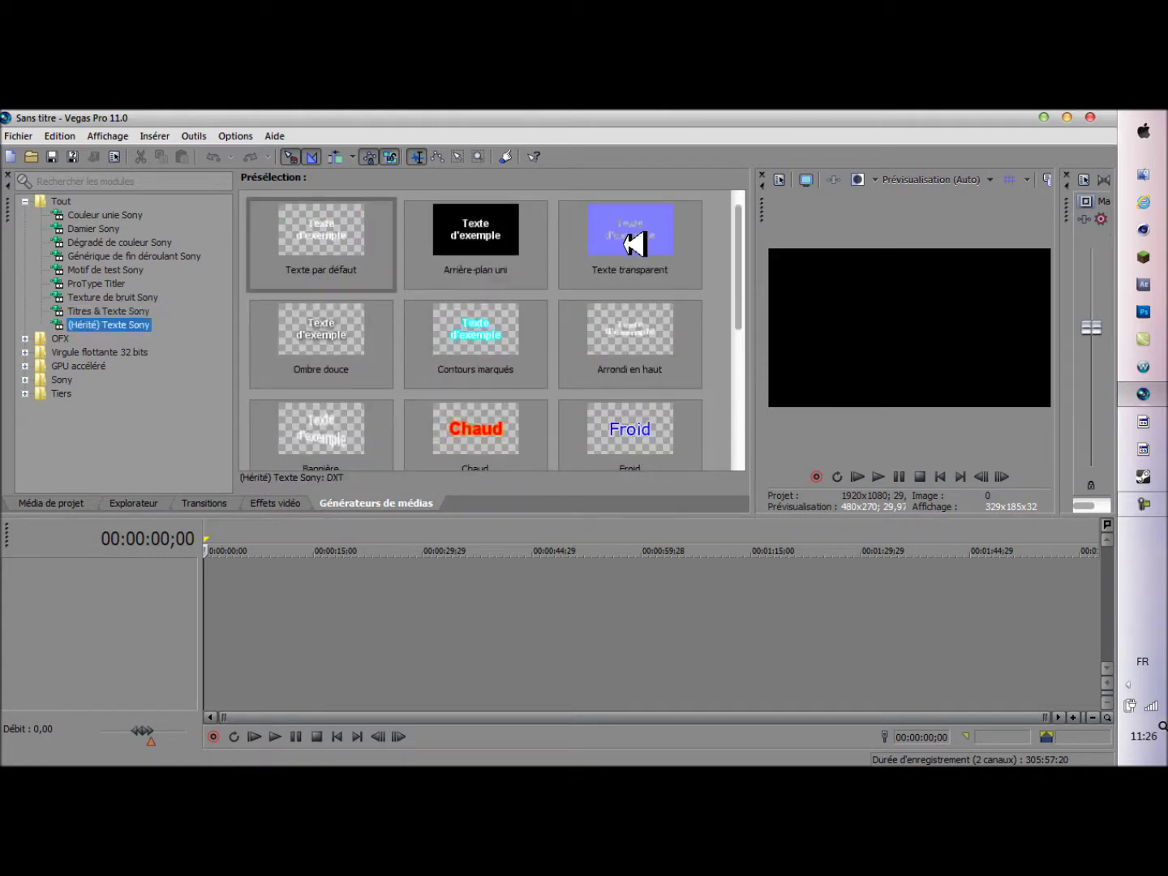
scroll(682, 413, down, 3)
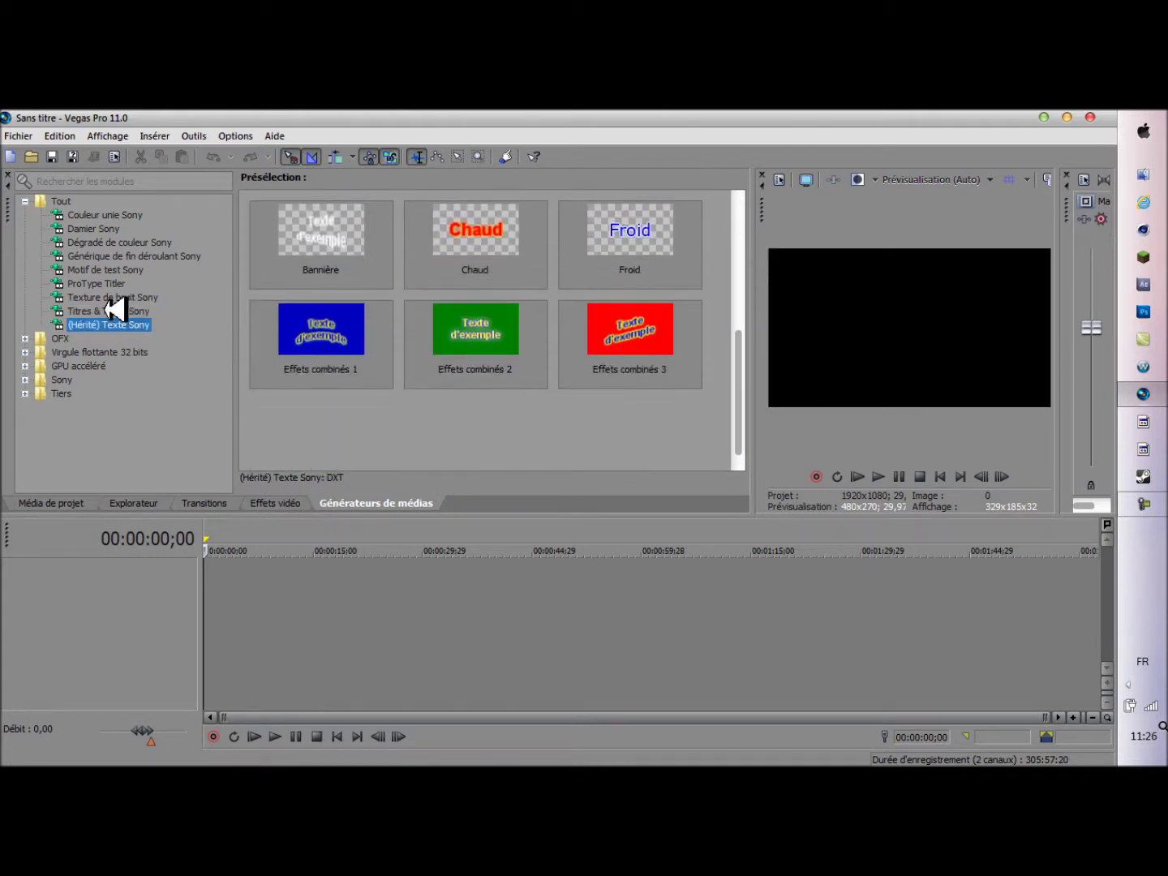
click(103, 215)
click(129, 229)
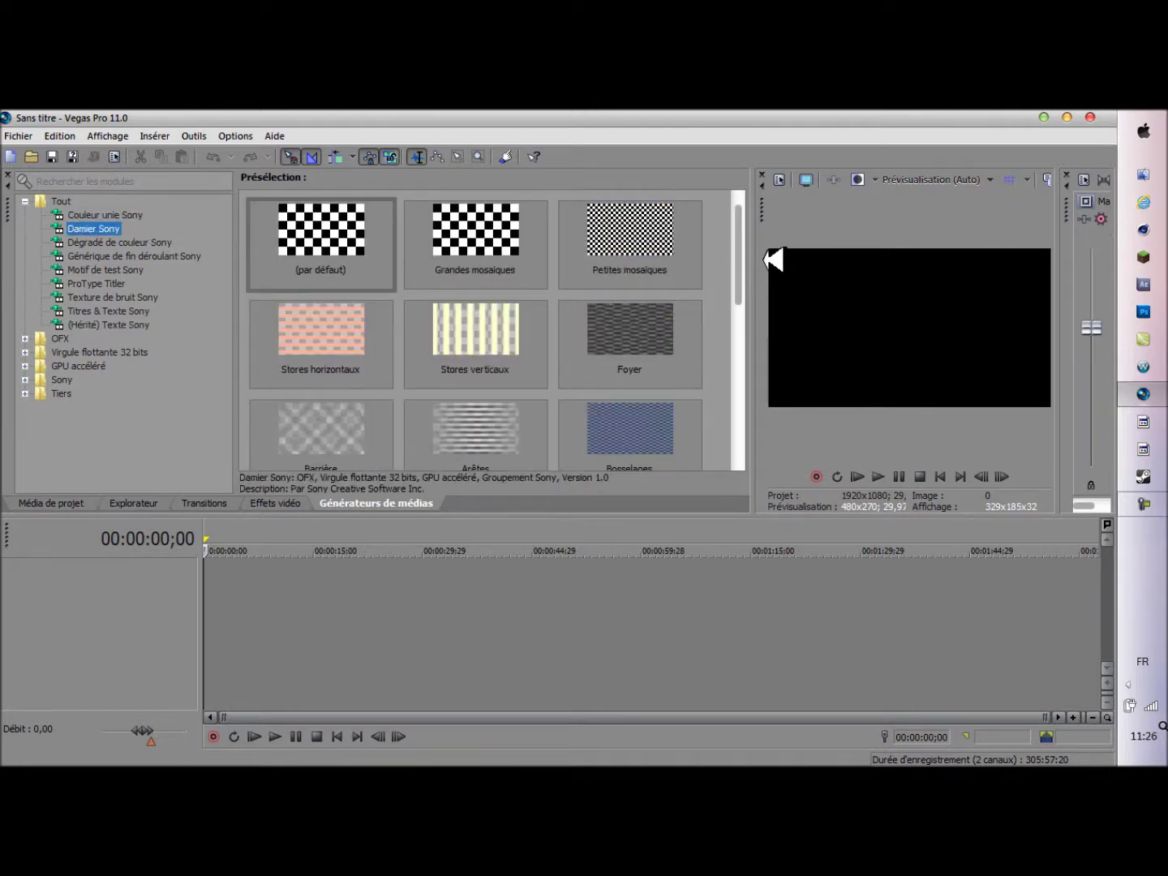
drag(742, 248, 738, 372)
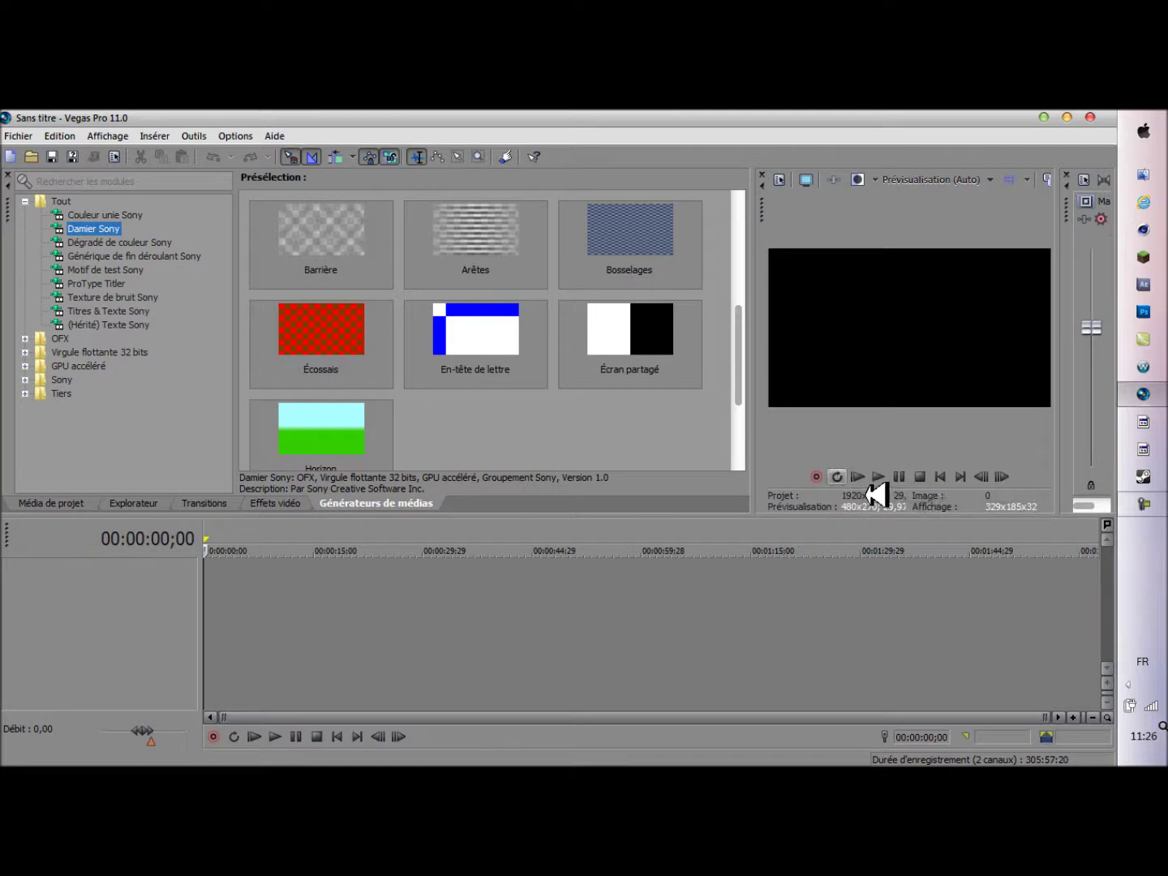
Widen the master audio mixer and the video preview to give both more room.
drag(1089, 324, 1040, 315)
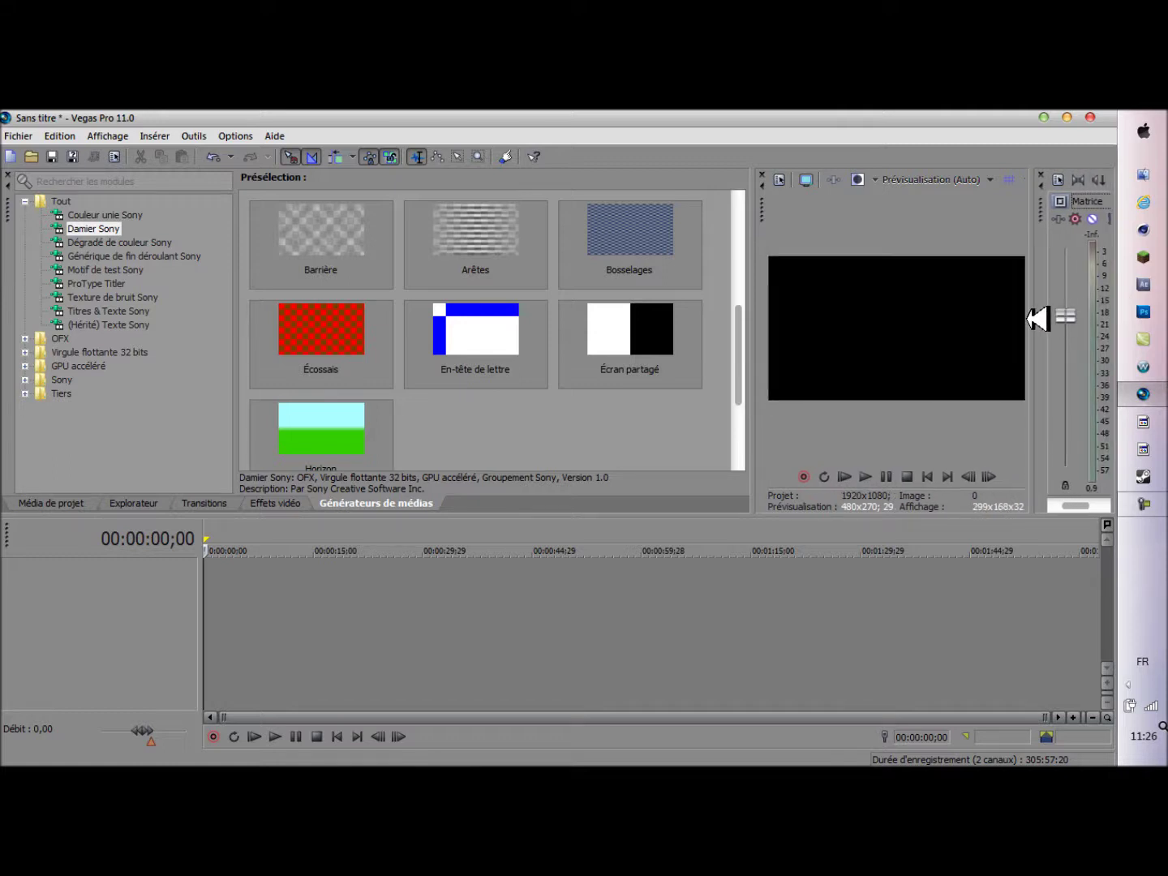
drag(755, 328, 667, 359)
drag(1066, 303, 1038, 324)
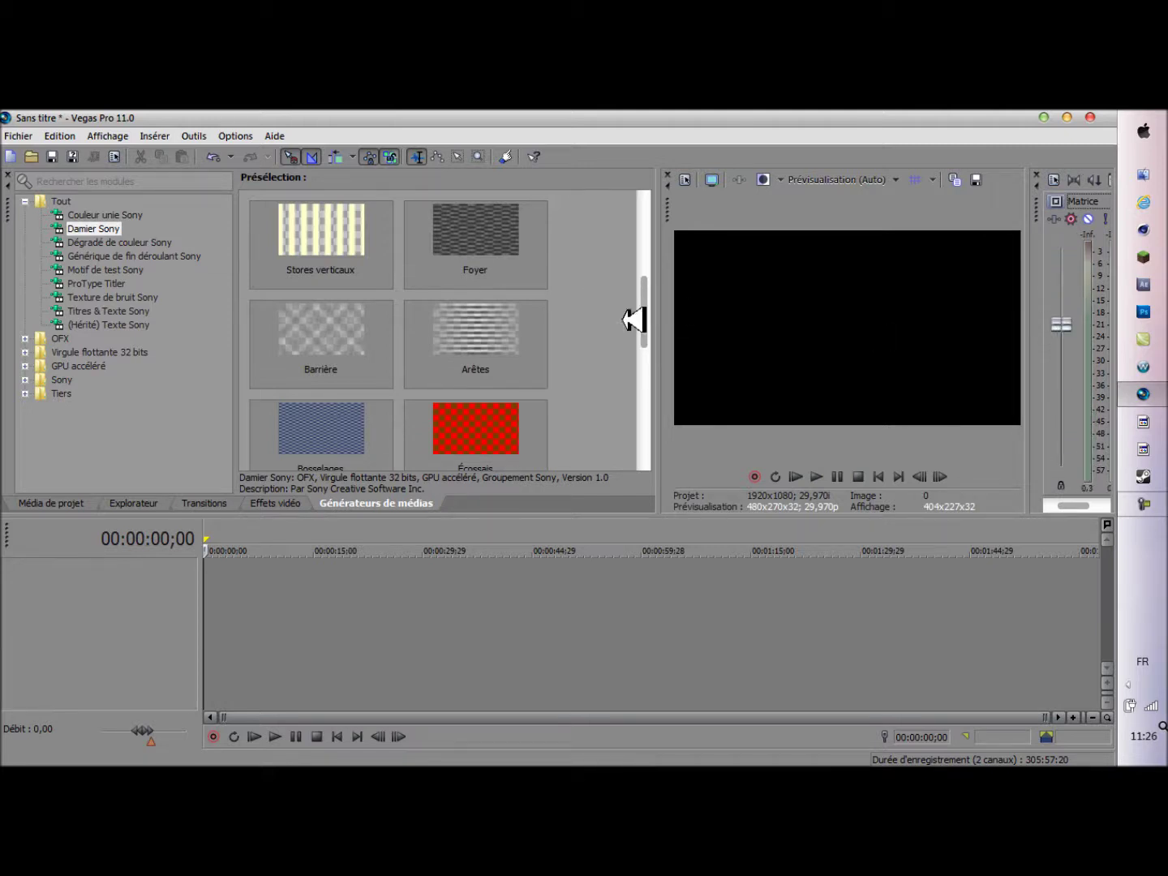
Add the De près preset of the Titres & Texte Sony generator to the start of the empty timeline.
scroll(519, 317, up, 2)
click(113, 310)
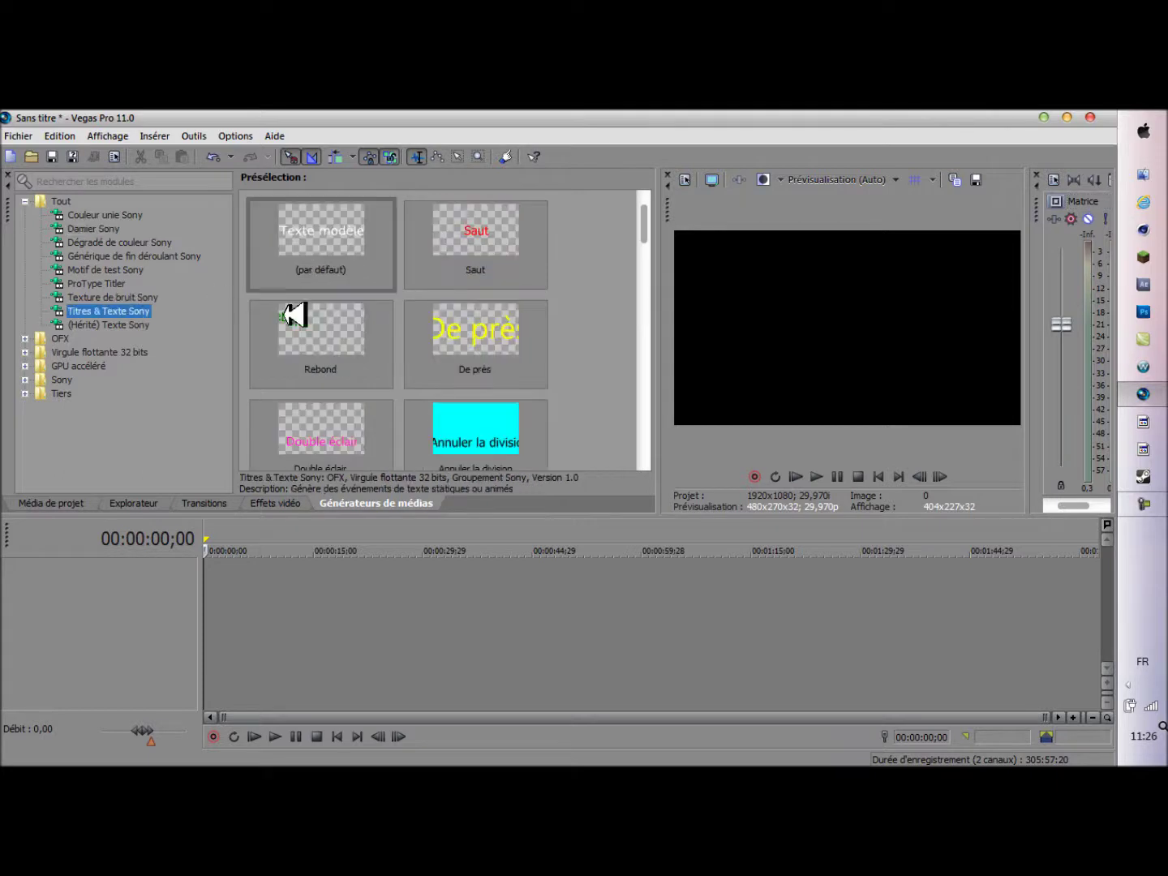
click(462, 328)
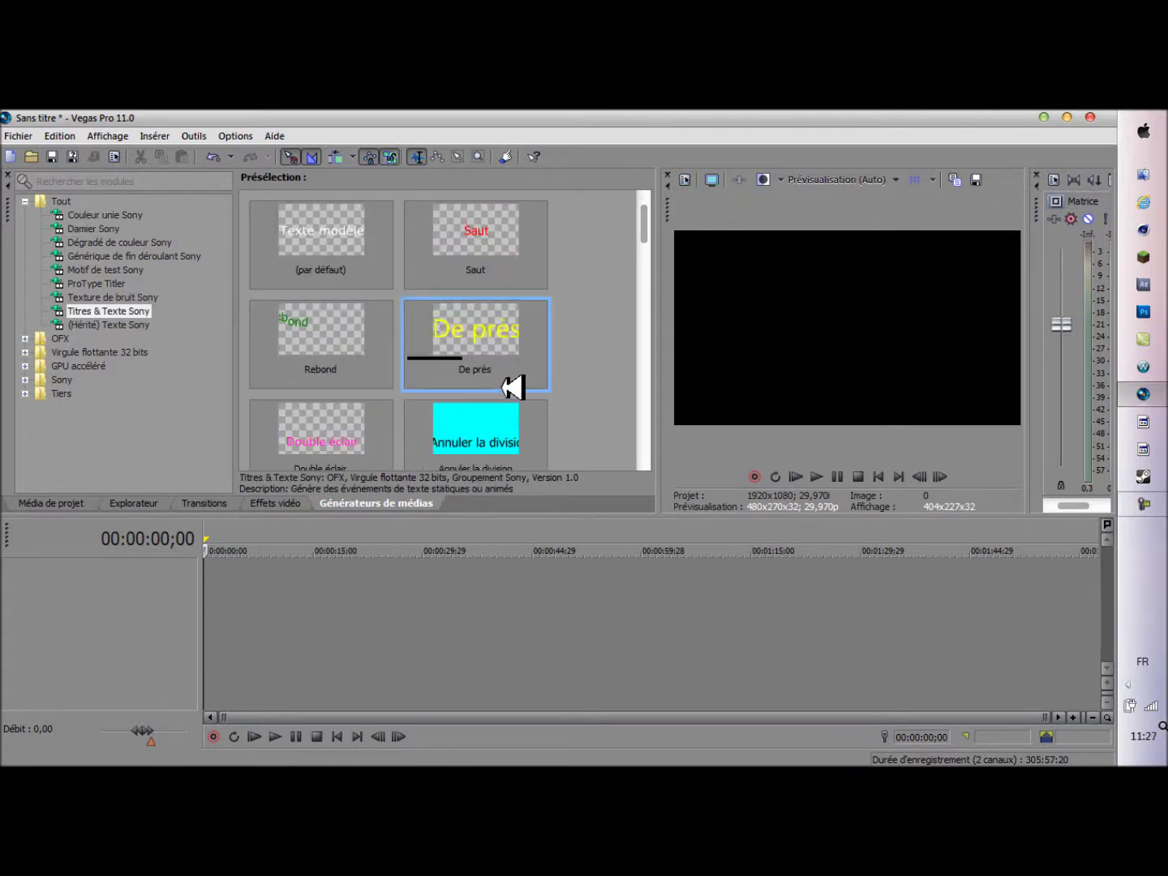
drag(476, 495, 260, 577)
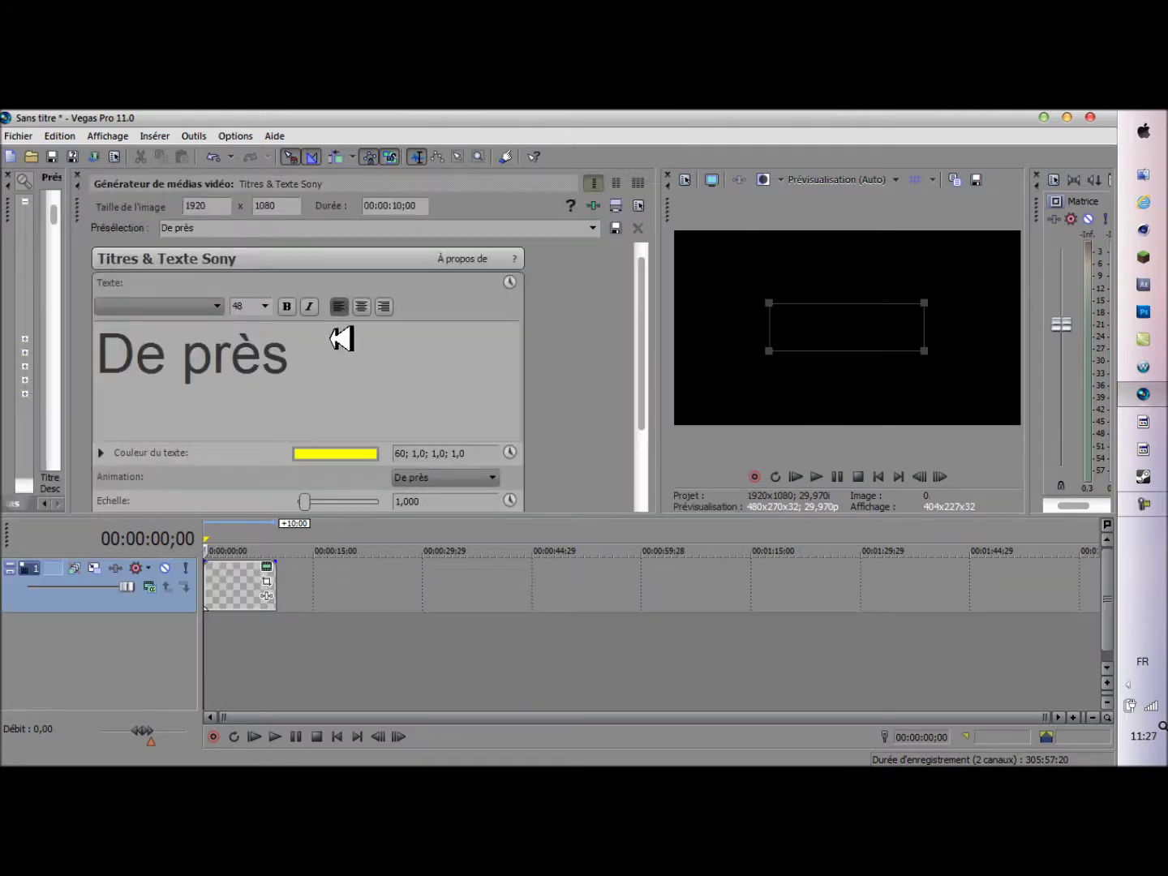
Replace the title's sample text with "Tuto".
drag(341, 338, 77, 332)
key(Delete)
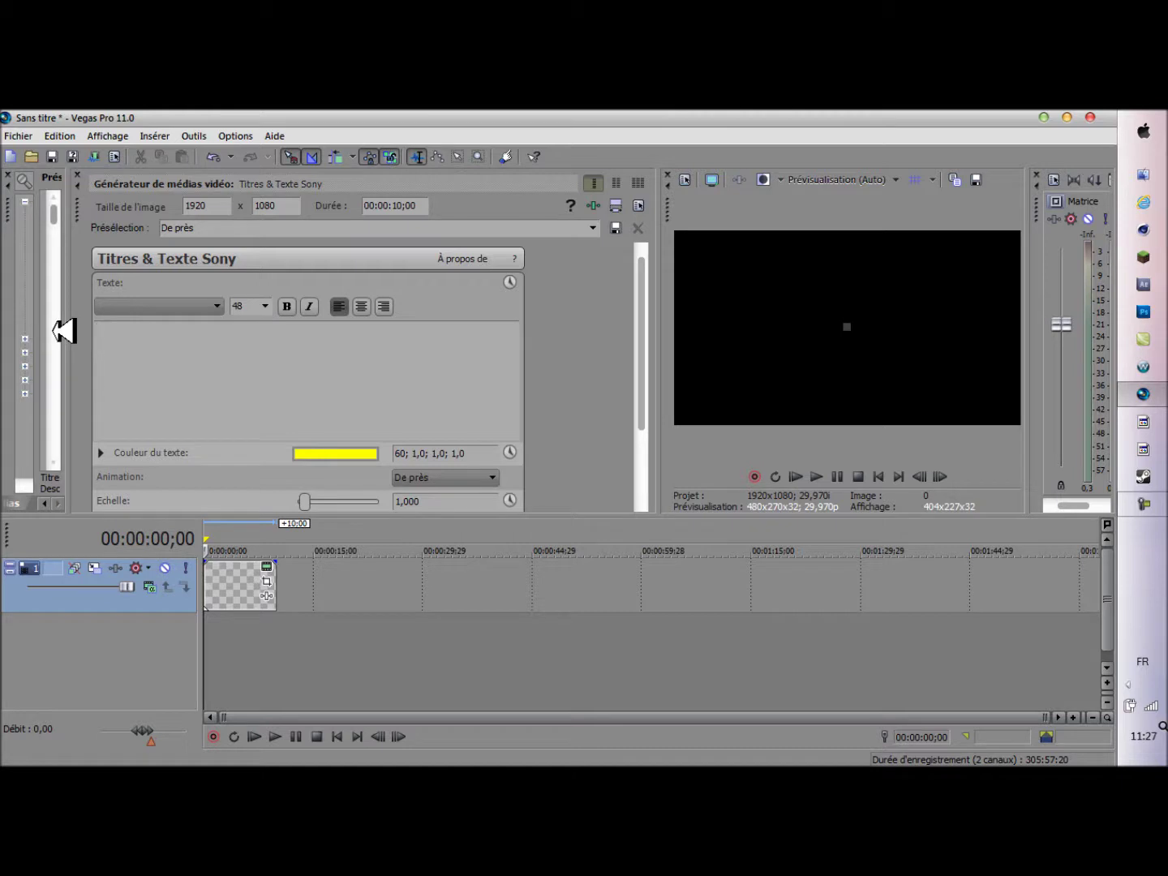
text(The)
key(BackSpace)
key(BackSpace)
text(Tuto)
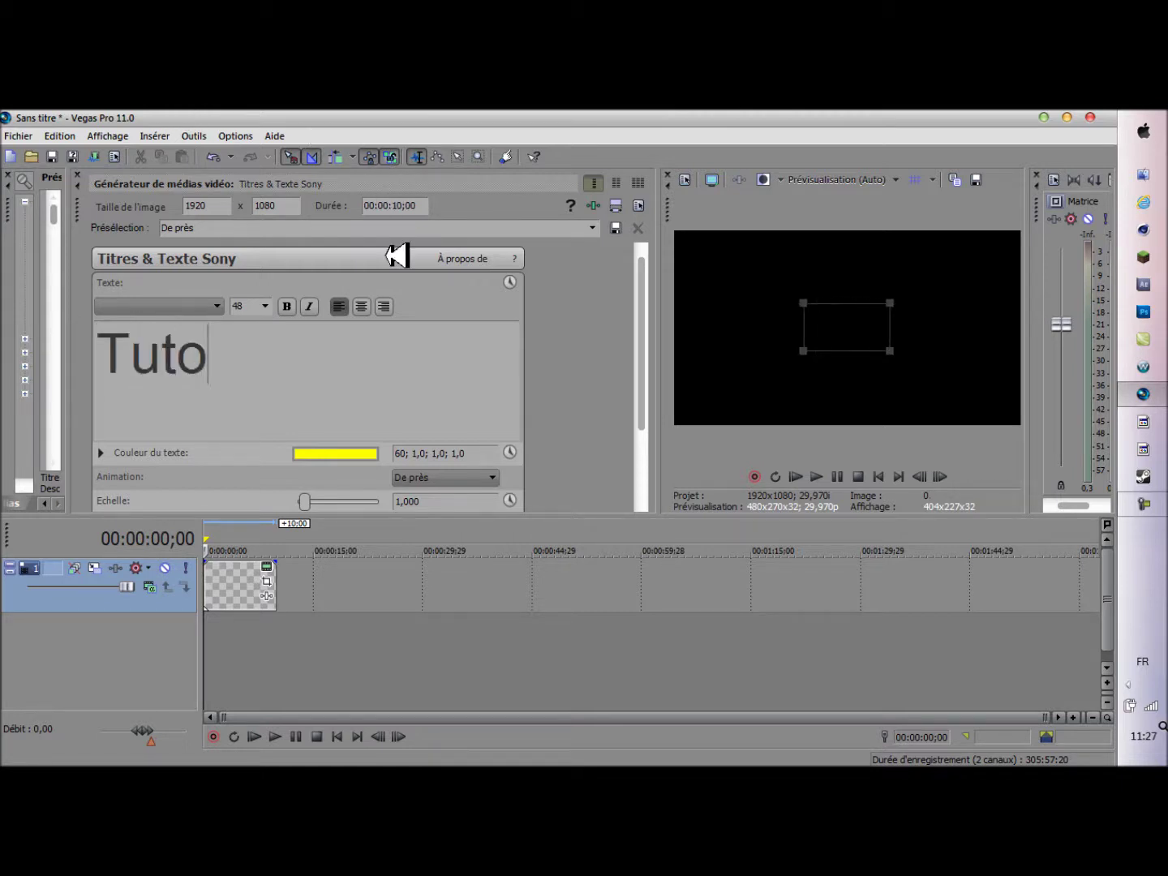
Set the title's text color to bright blue with HSV values 215; 1,0; 0,89 and full opacity.
click(346, 452)
click(337, 539)
click(302, 593)
click(339, 555)
click(402, 560)
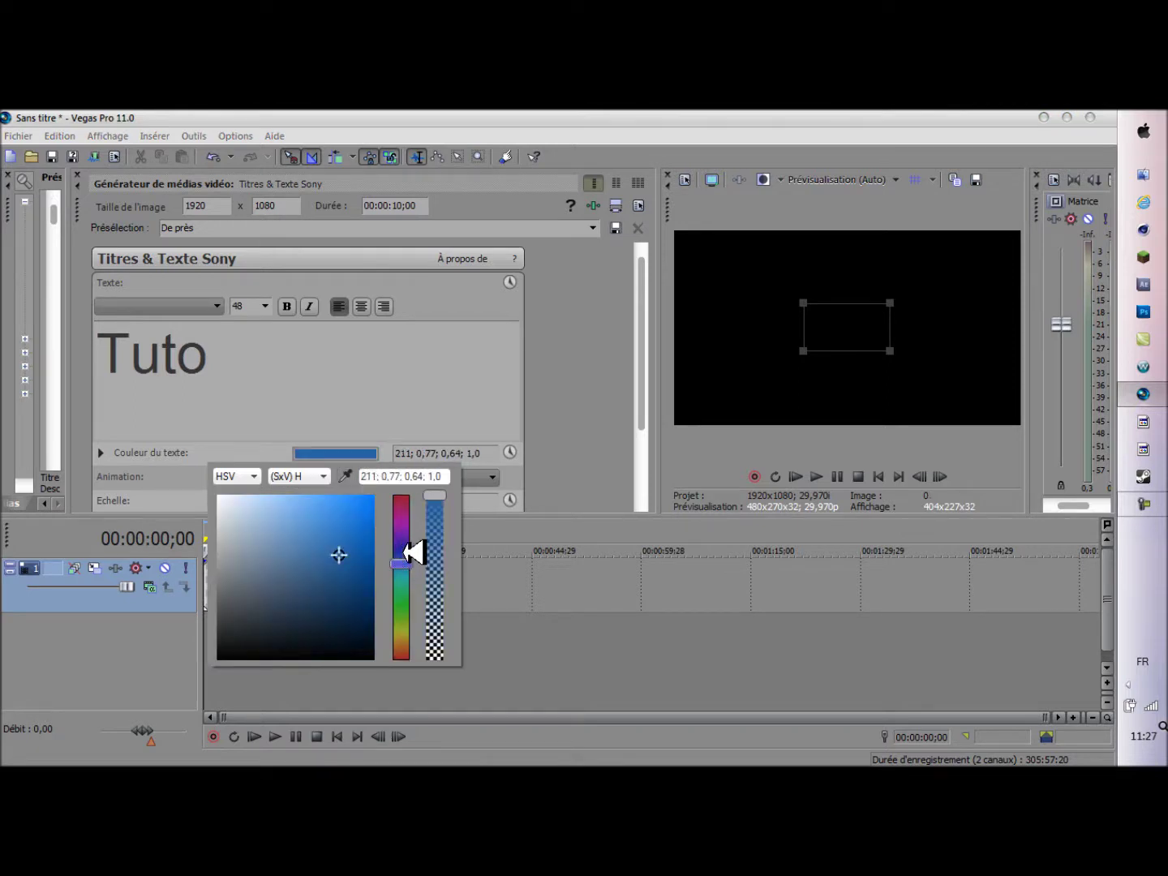
click(406, 562)
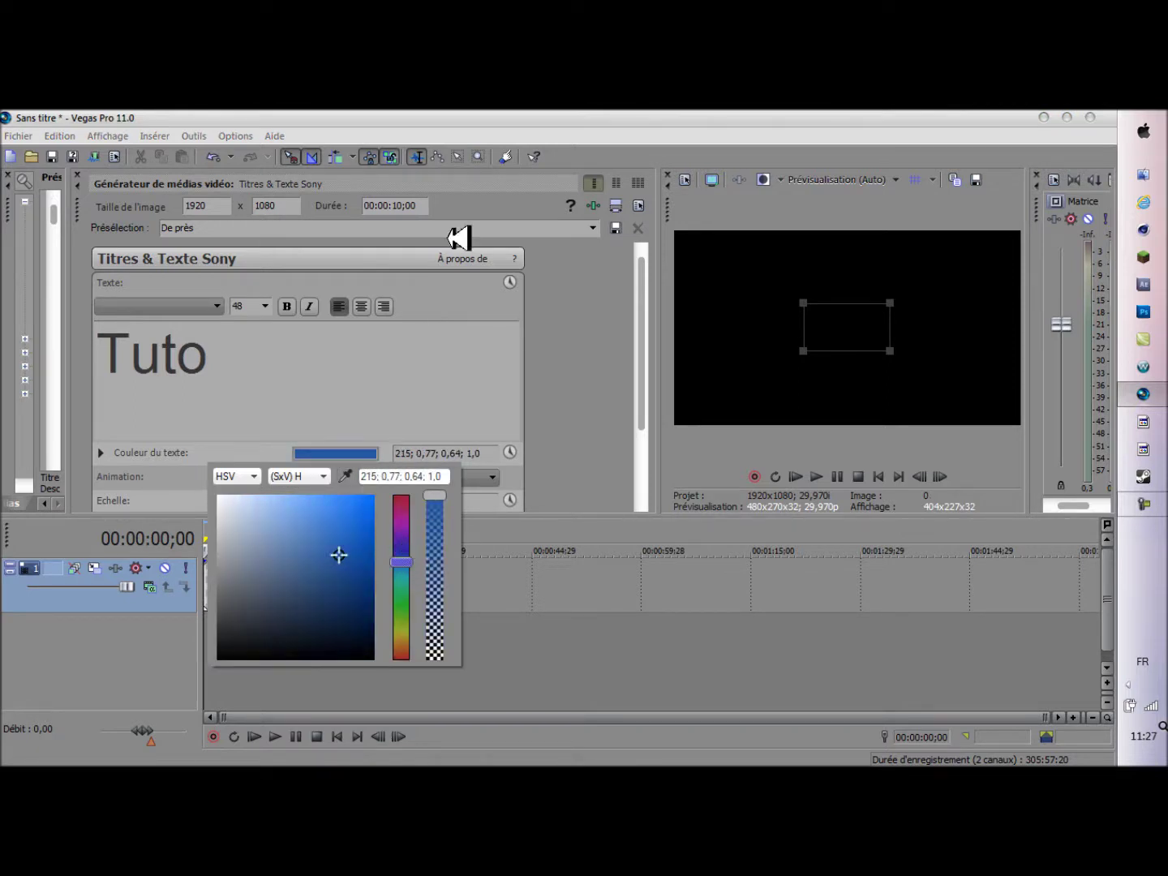
click(410, 570)
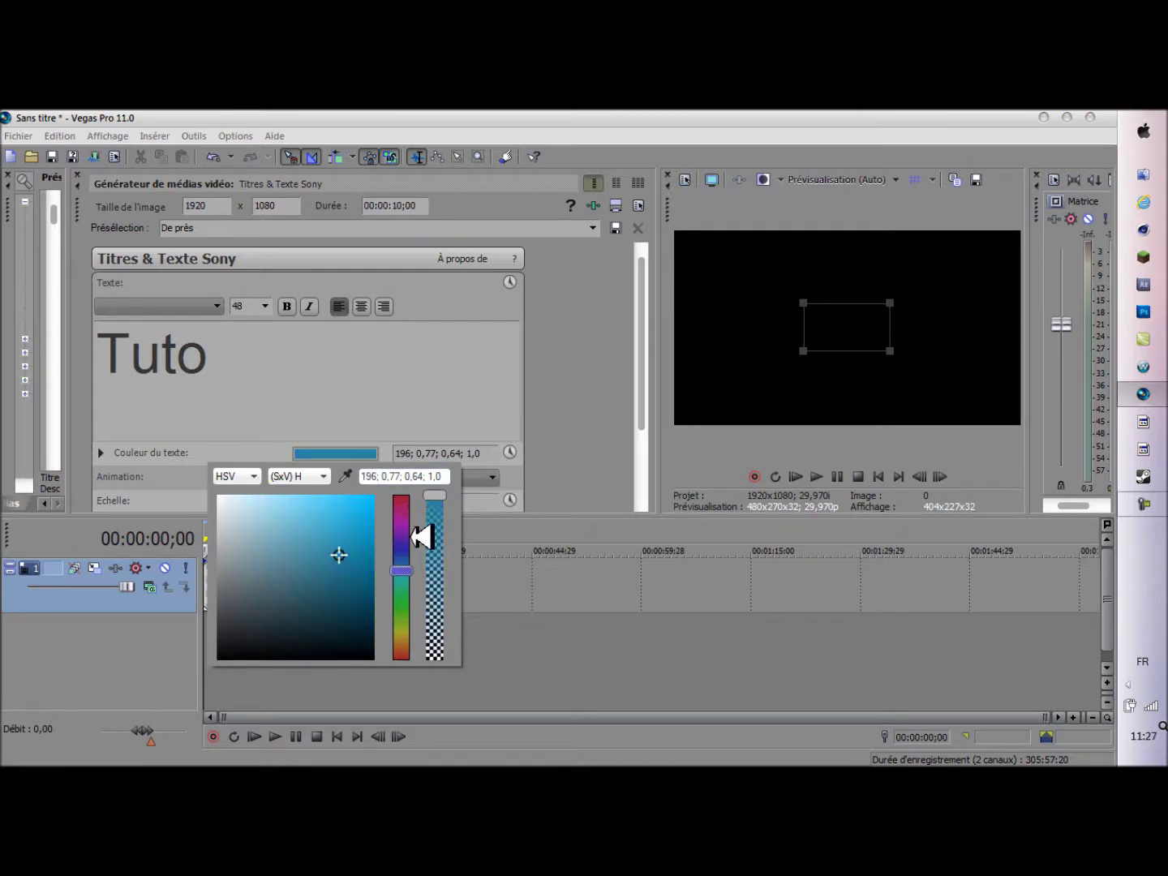
click(401, 561)
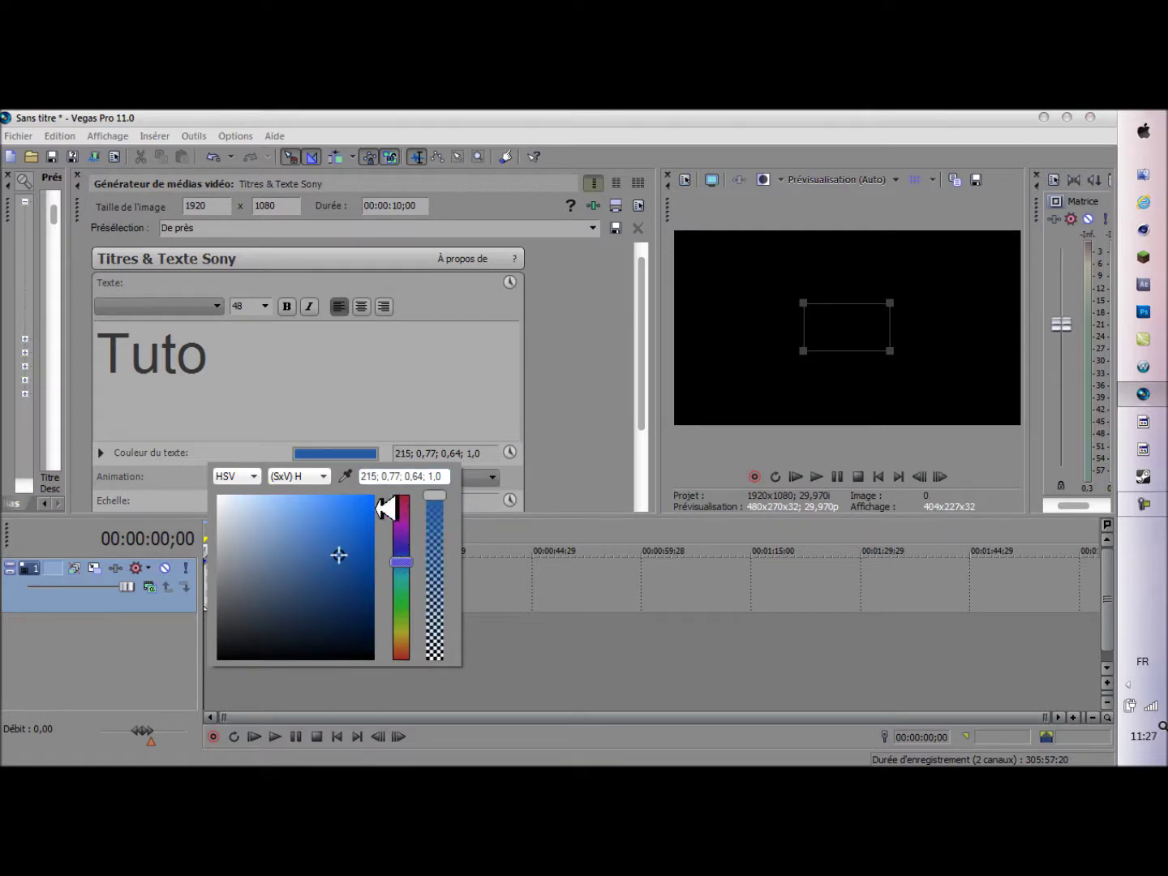
click(377, 502)
click(601, 472)
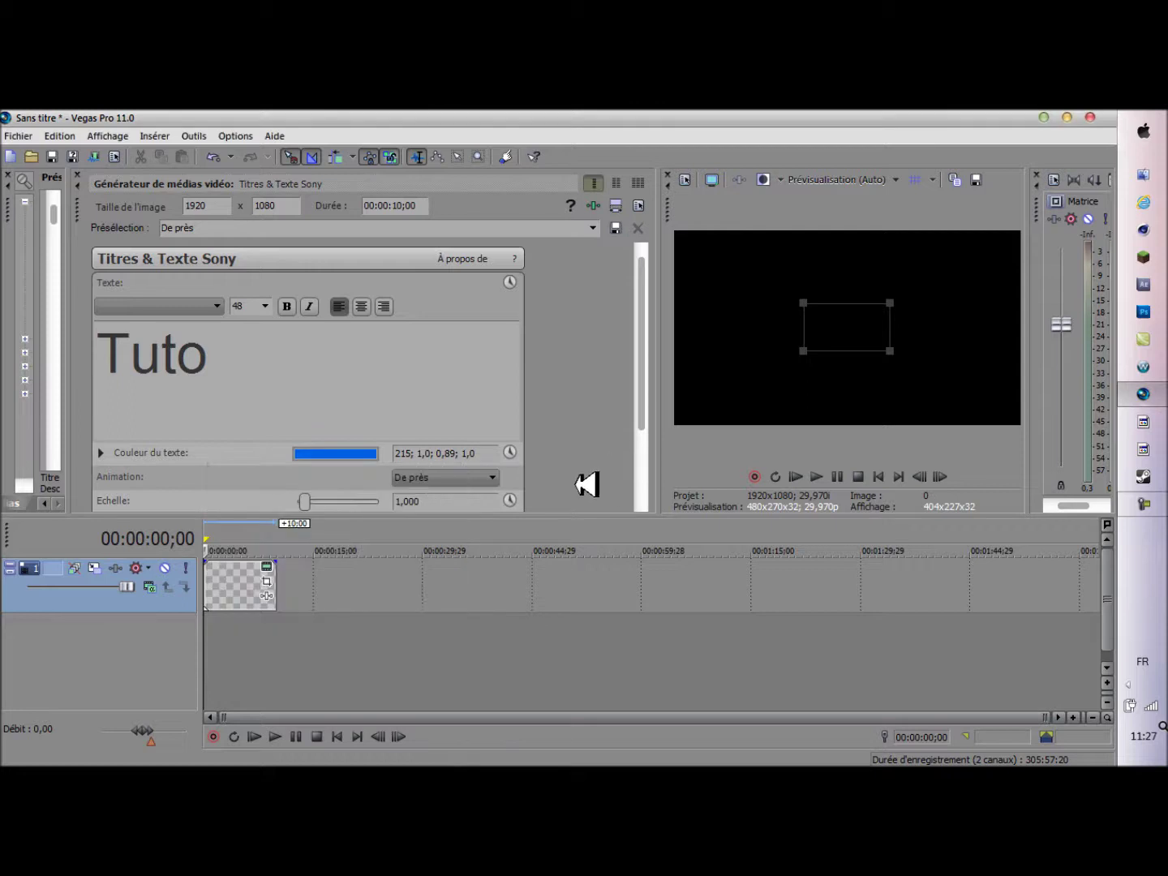
Set the title's scale to 1,976 and expand its Avancé settings.
drag(646, 331, 649, 392)
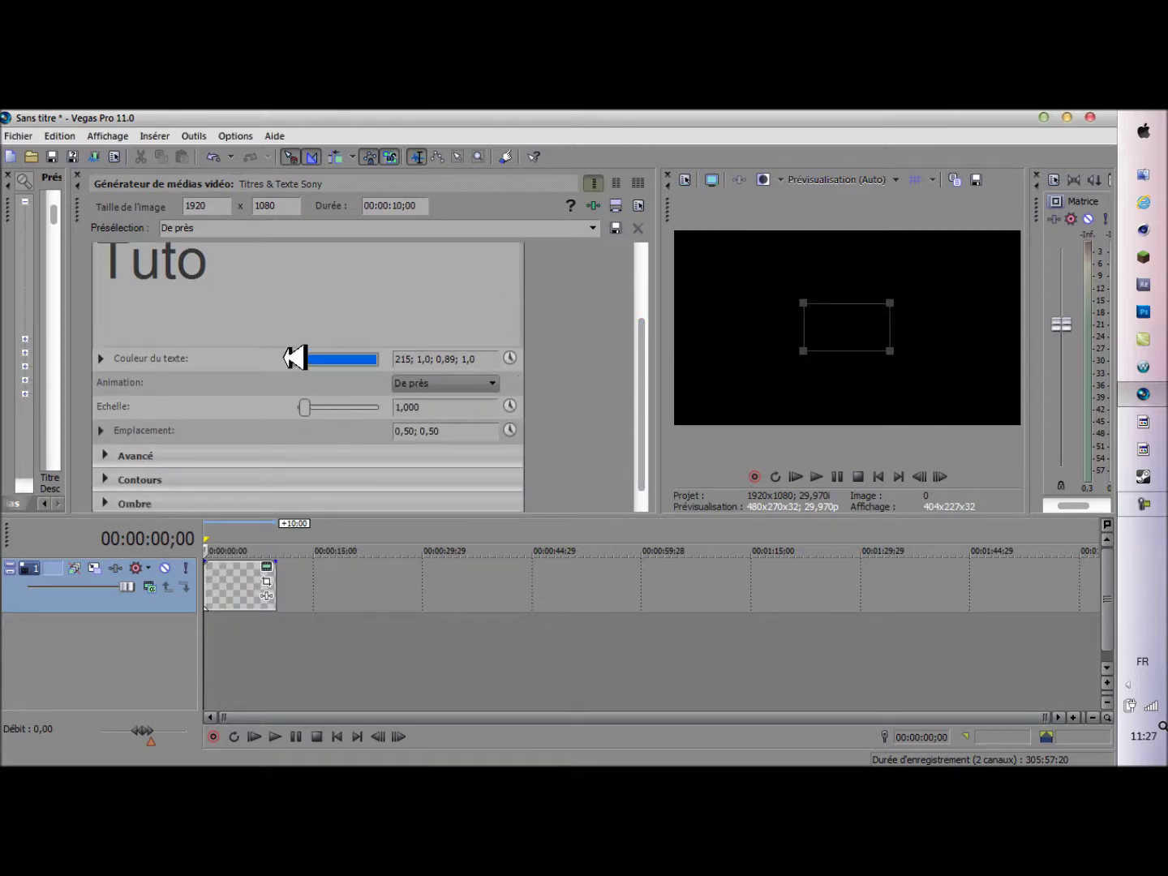
mouse_move(315, 413)
mouse_down()
mouse_move(342, 410)
mouse_move(304, 408)
mouse_move(324, 410)
mouse_up()
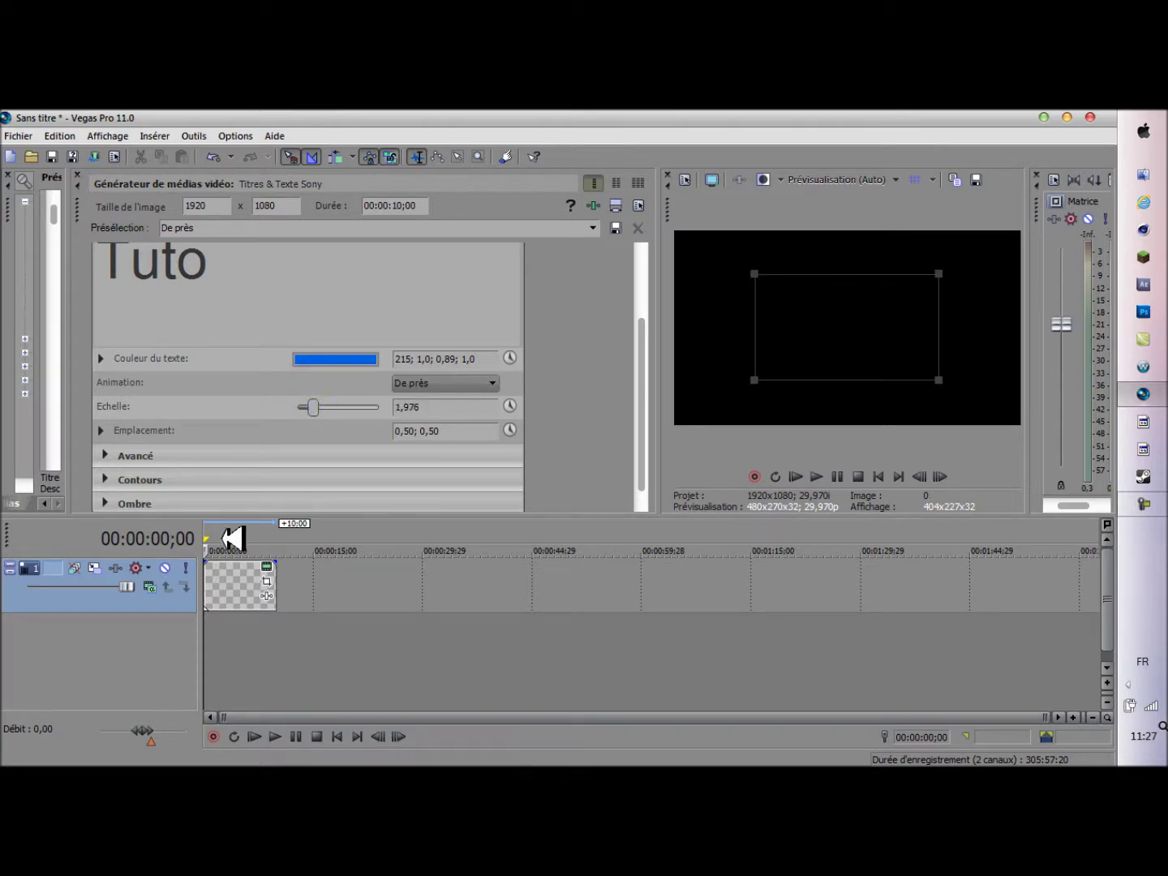
click(121, 455)
Set the title's outline width to 3,158, keep the white outline color, and expand the Ombre settings.
drag(638, 350, 631, 459)
click(113, 469)
drag(306, 451, 338, 449)
click(351, 469)
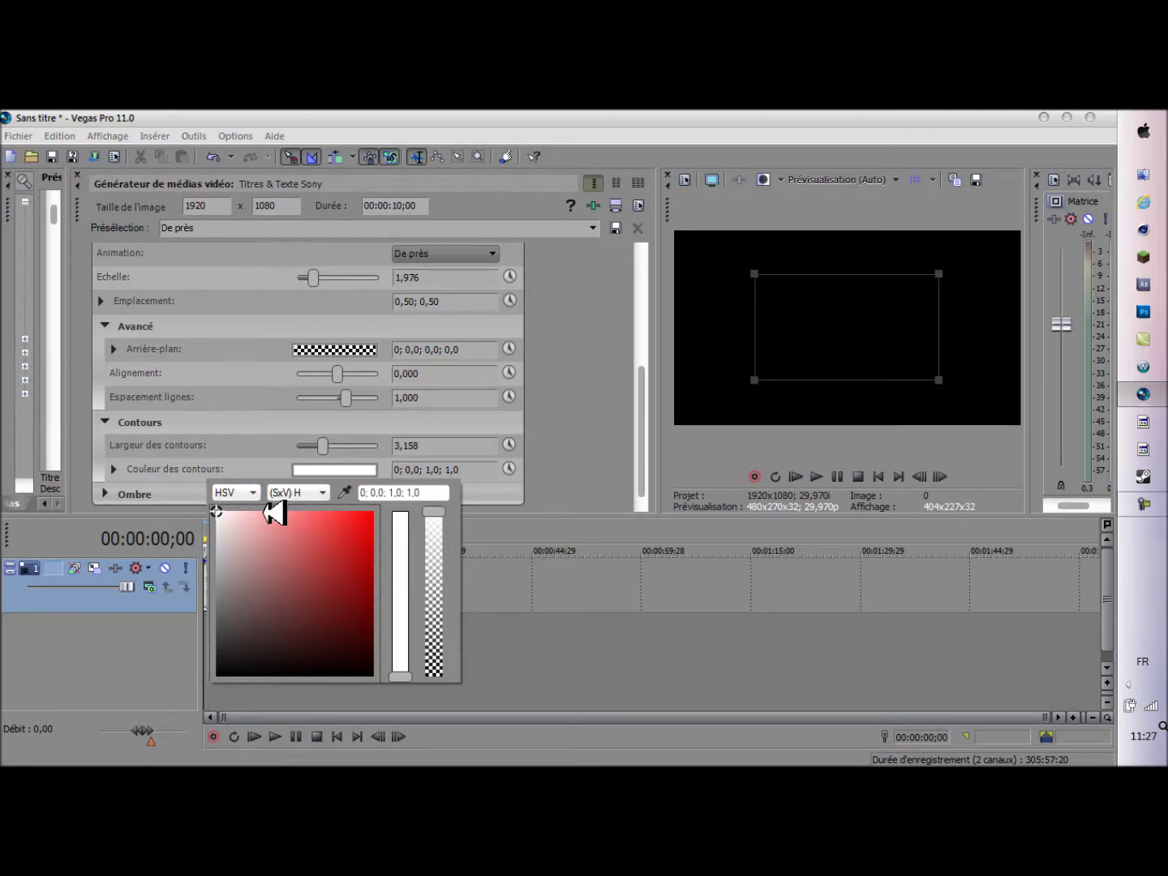
click(632, 441)
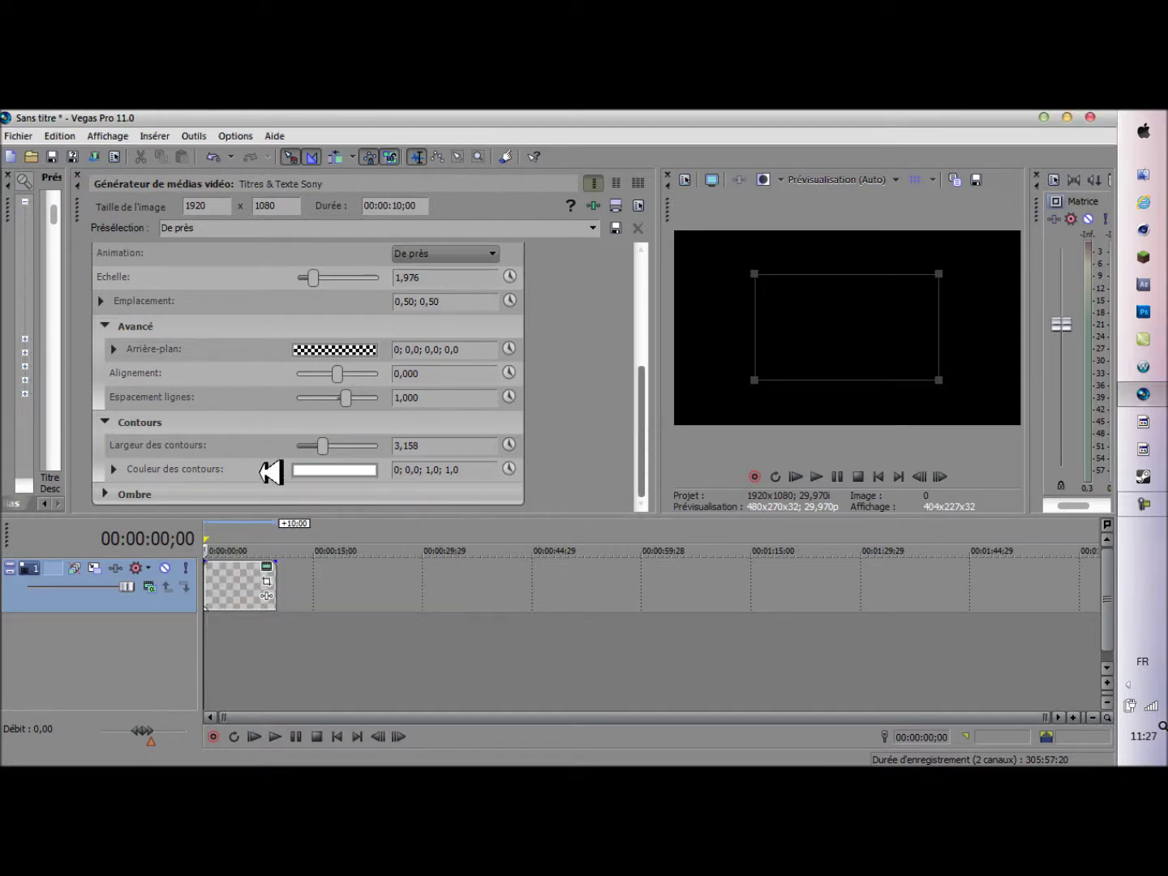
click(106, 493)
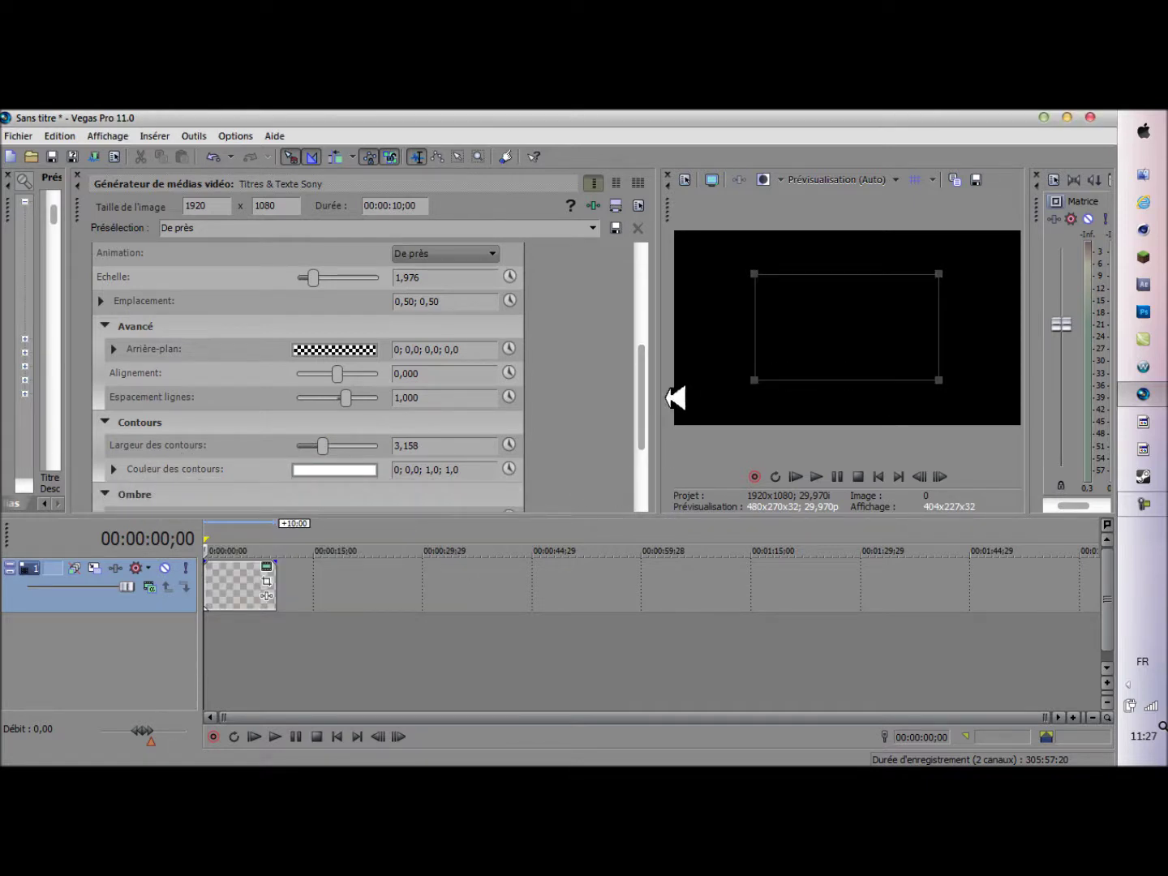
drag(651, 405, 647, 464)
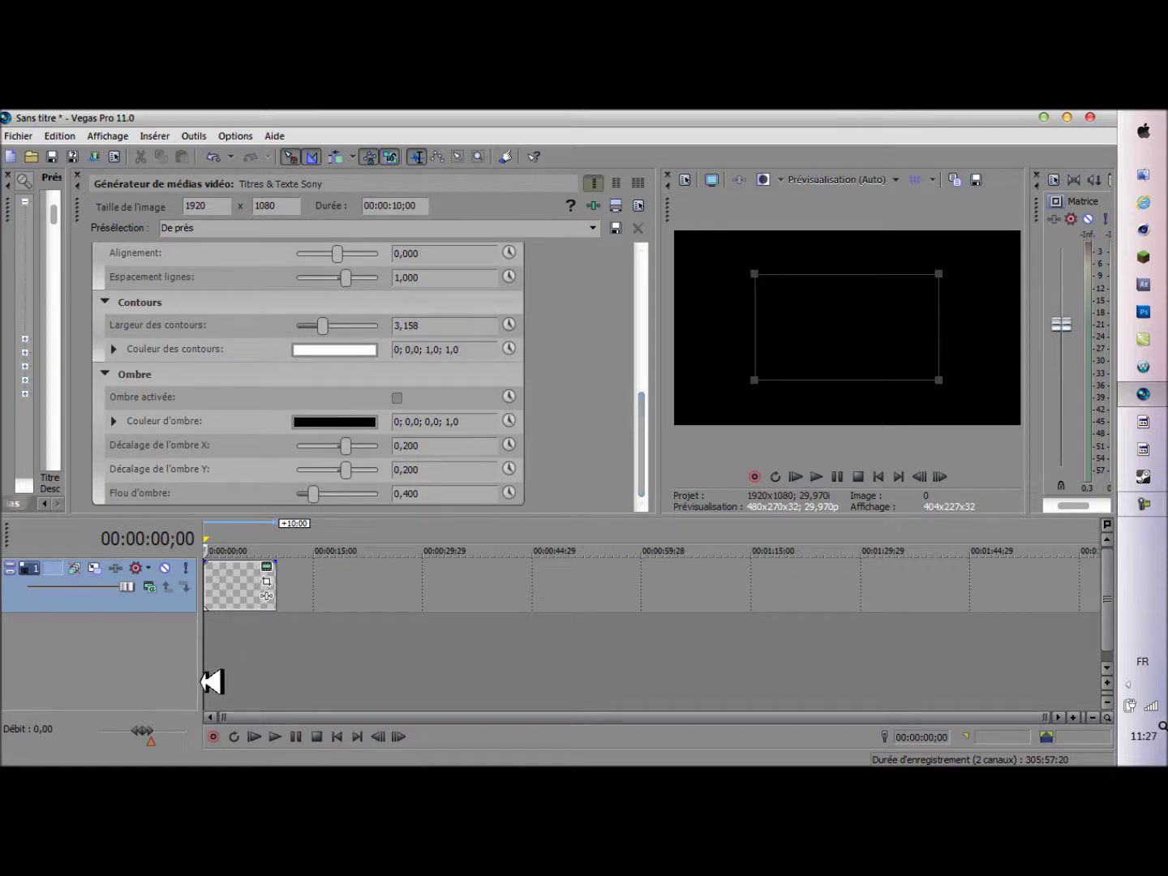
Set the "Tuto" title's font to Roman and close the title generator settings.
mouse_move(220, 683)
mouse_down()
mouse_move(245, 683)
mouse_move(219, 682)
mouse_move(235, 685)
mouse_up()
click(386, 649)
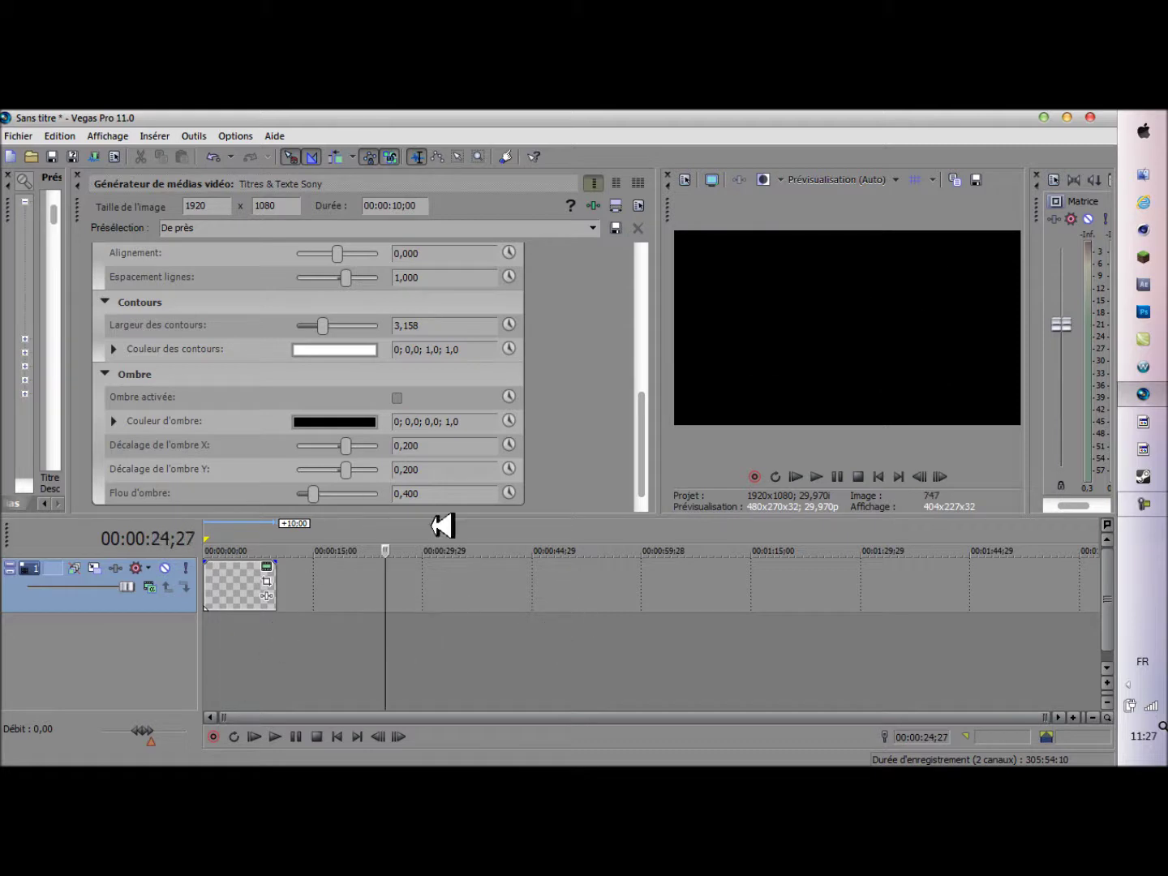
drag(647, 413, 696, 261)
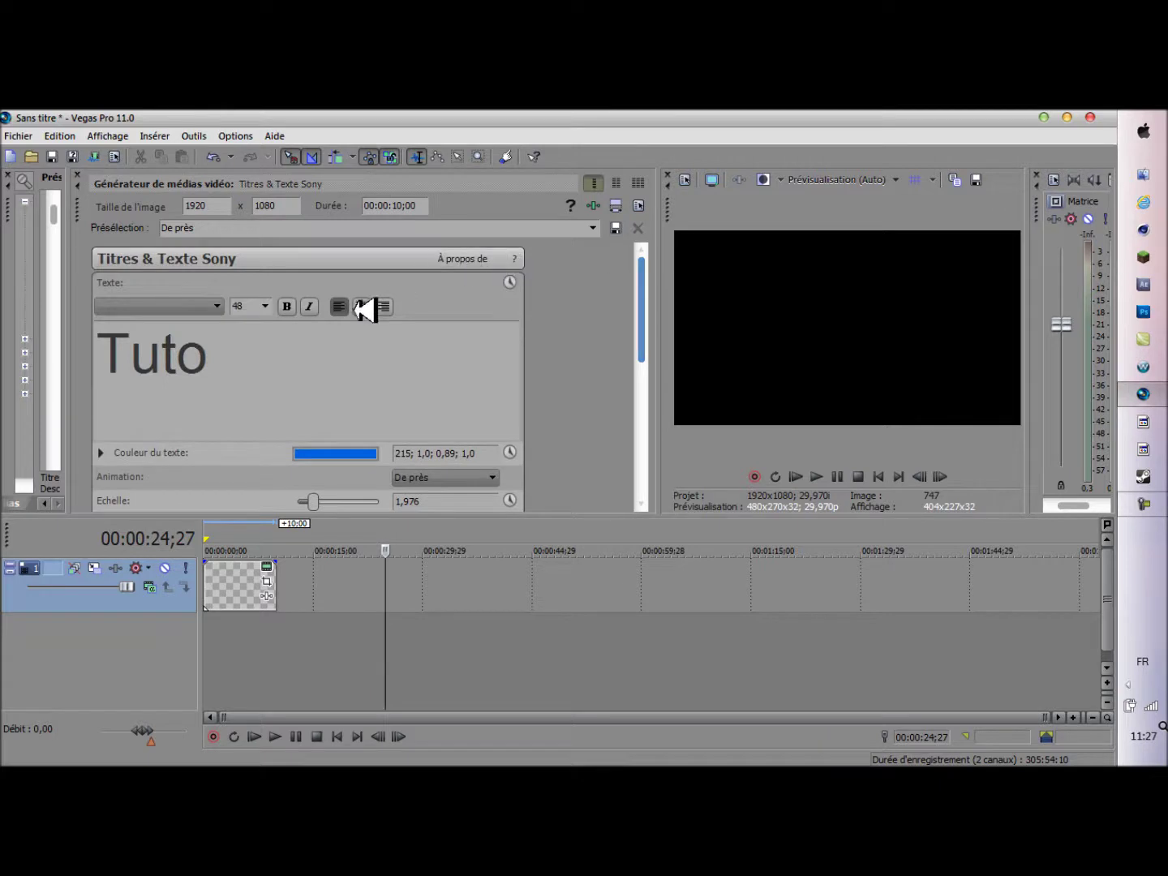
click(191, 306)
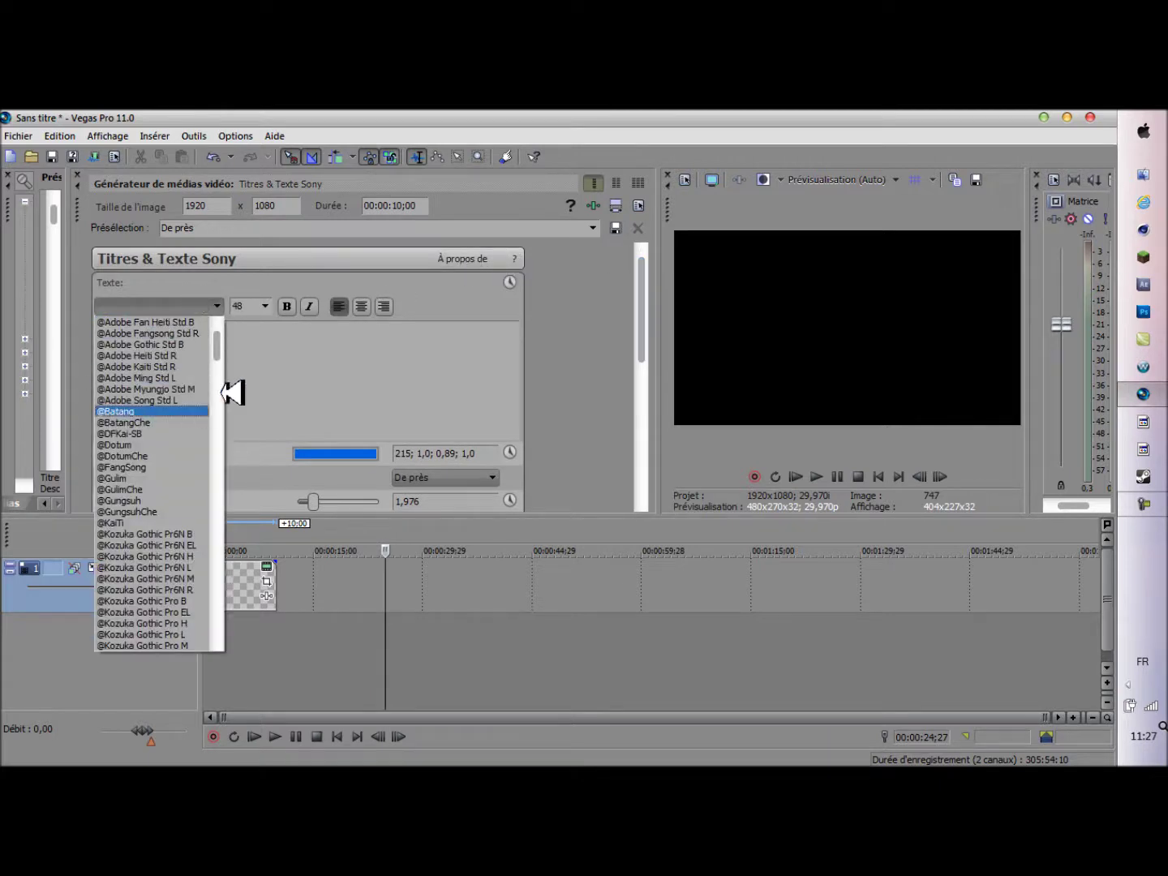
drag(220, 342, 214, 580)
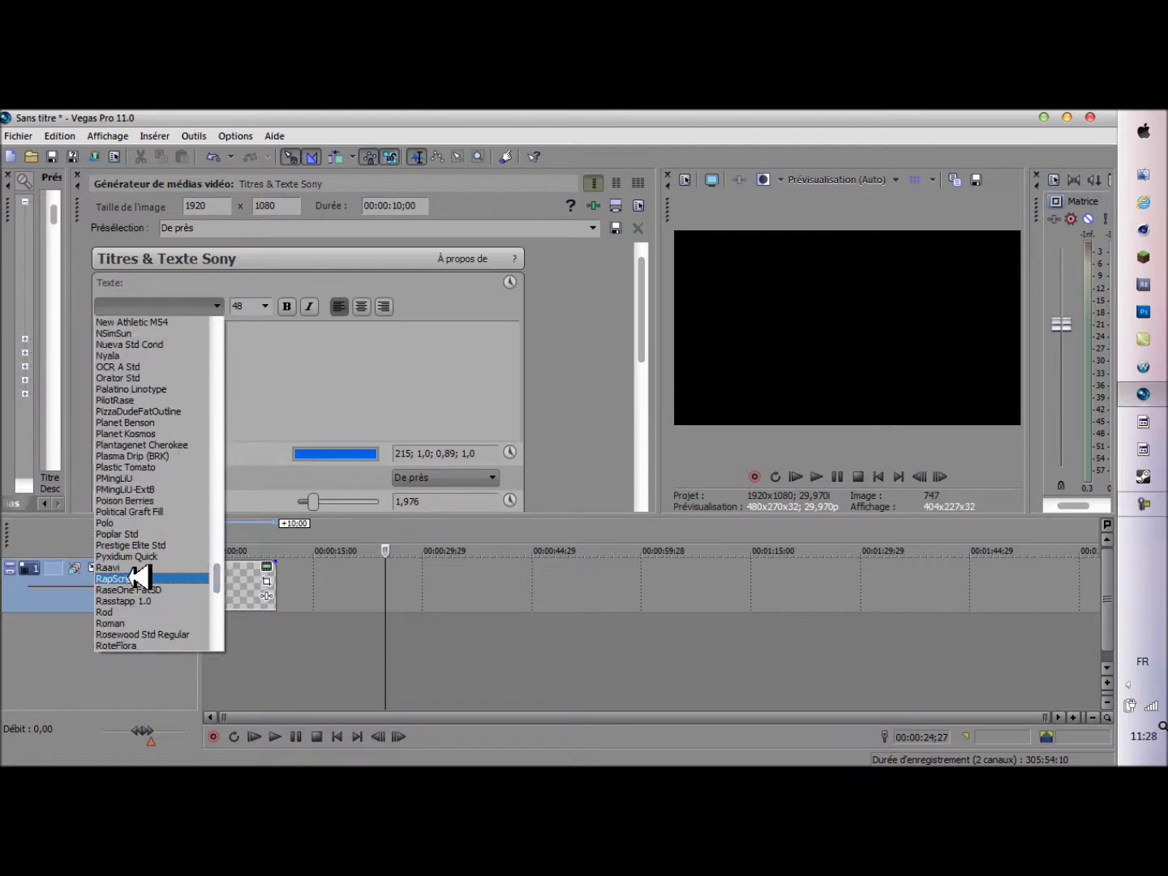
click(163, 623)
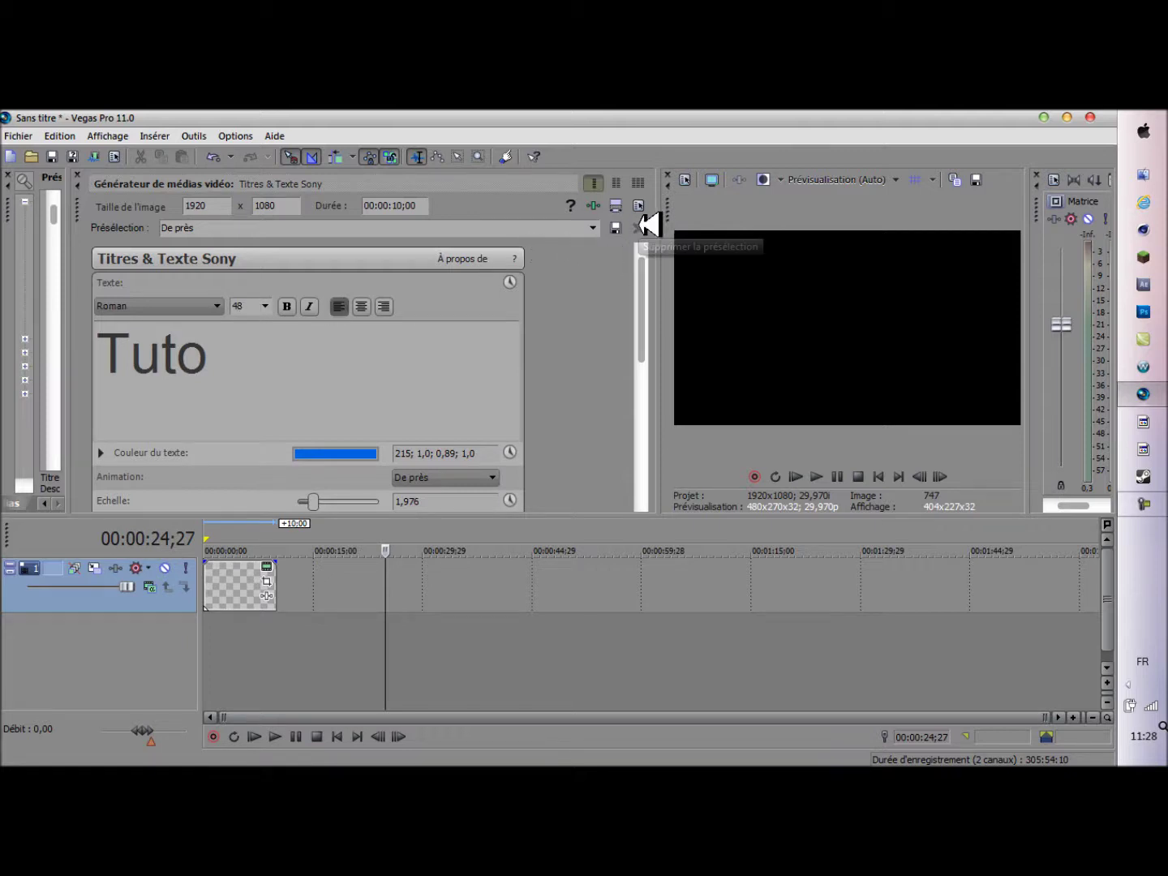
click(84, 172)
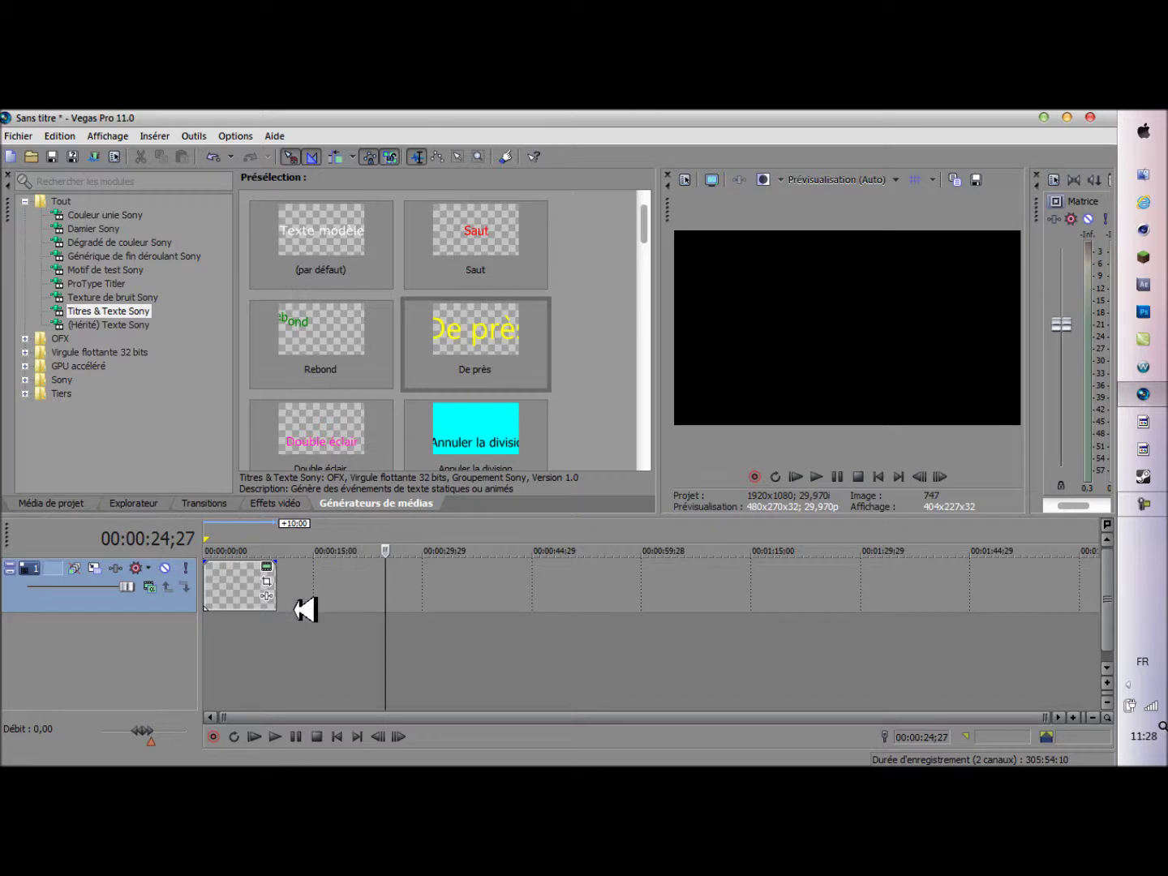
Insert a new video track and place the Barres de couleur (PAL) test pattern on a track below the title at the timeline start.
right_click(253, 646)
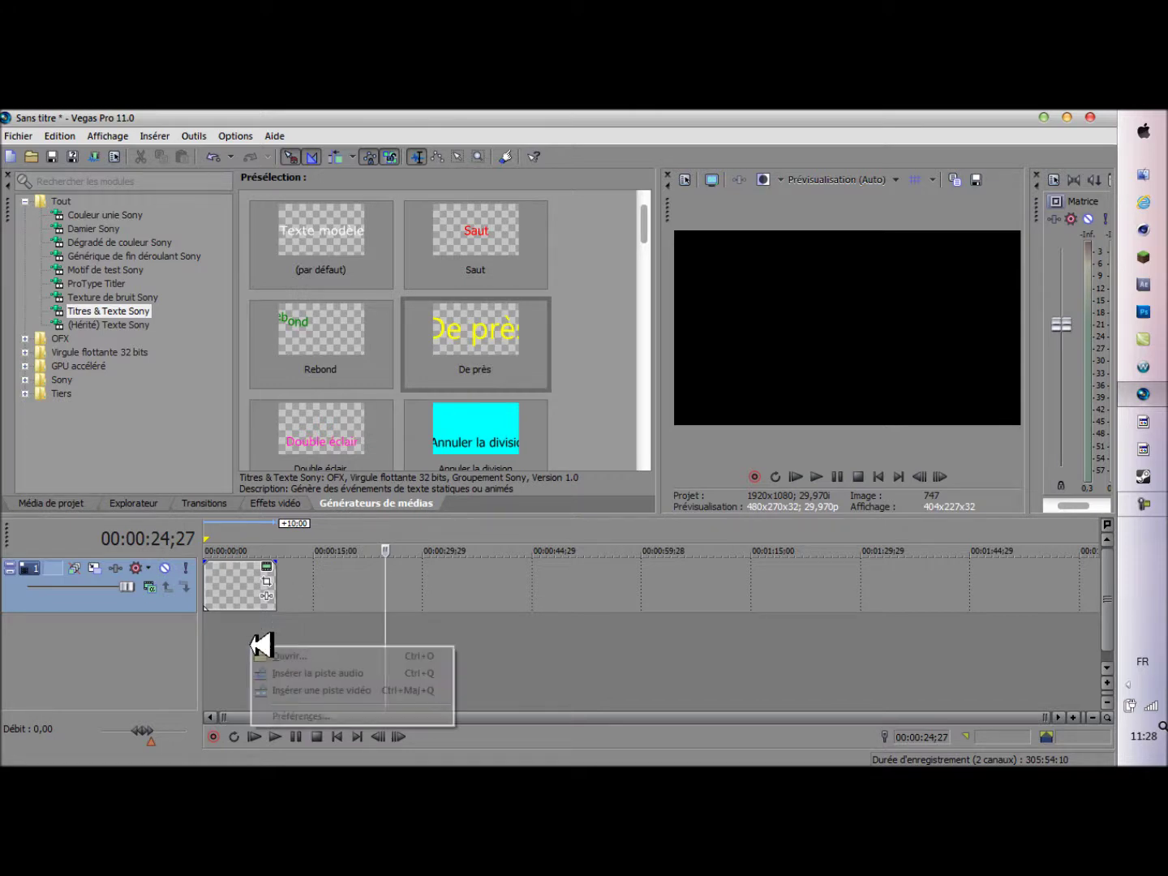
click(333, 691)
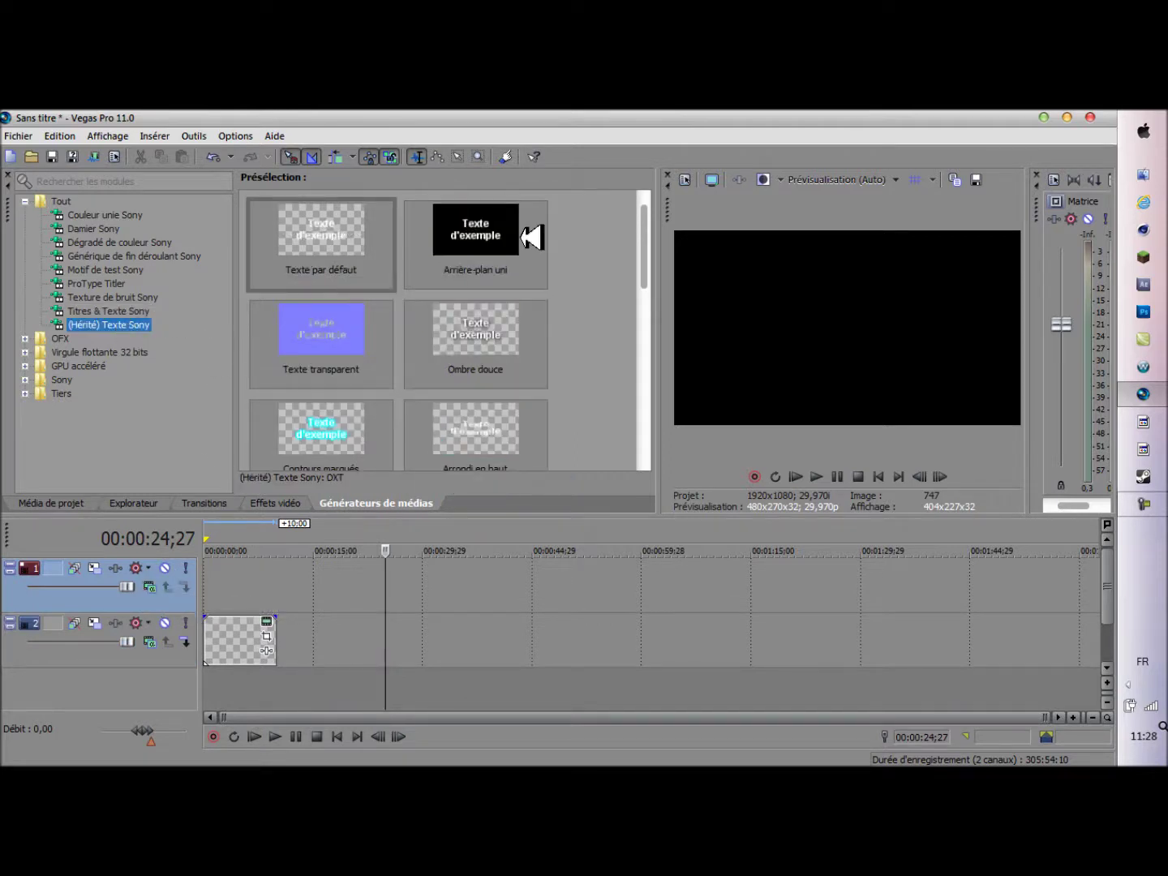
click(104, 271)
drag(528, 335, 391, 661)
drag(224, 693, 235, 694)
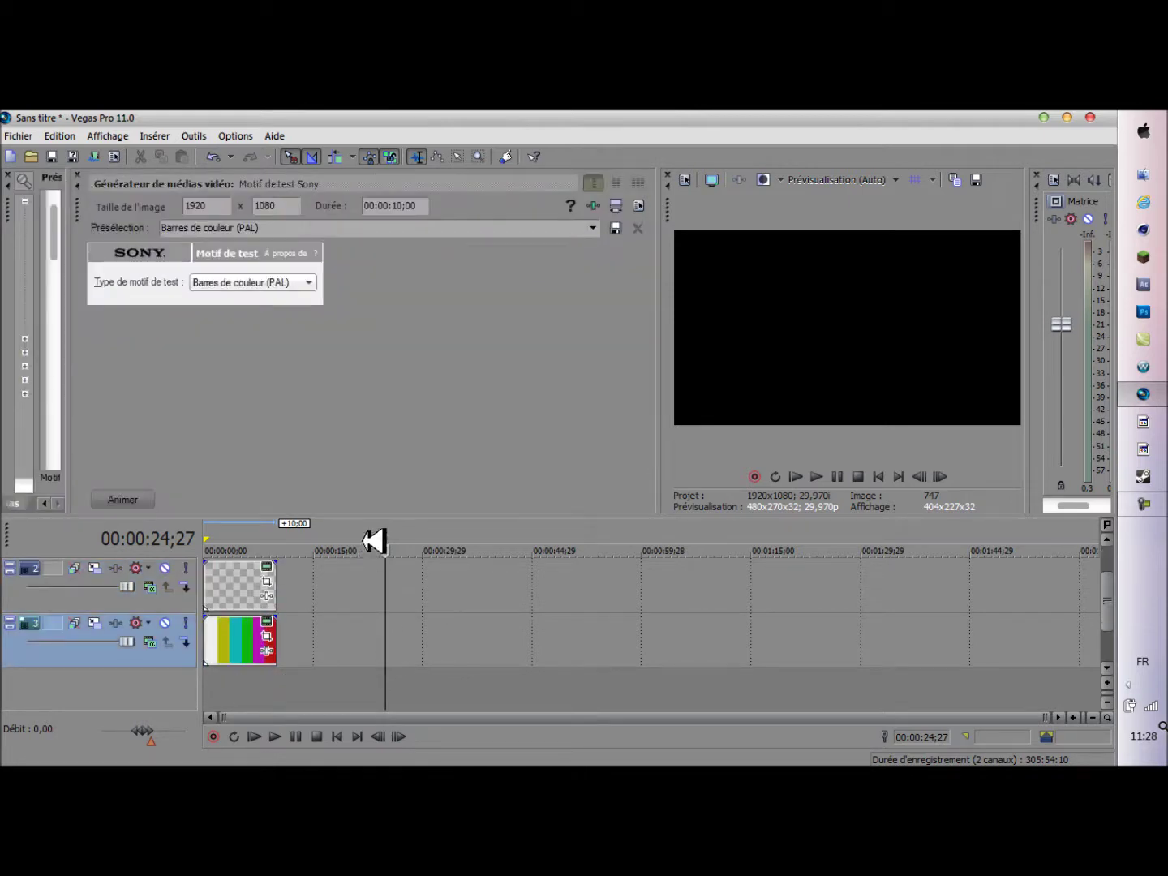
Play the title over the color bars, pause the playback and return the cursor to the timeline start.
click(274, 737)
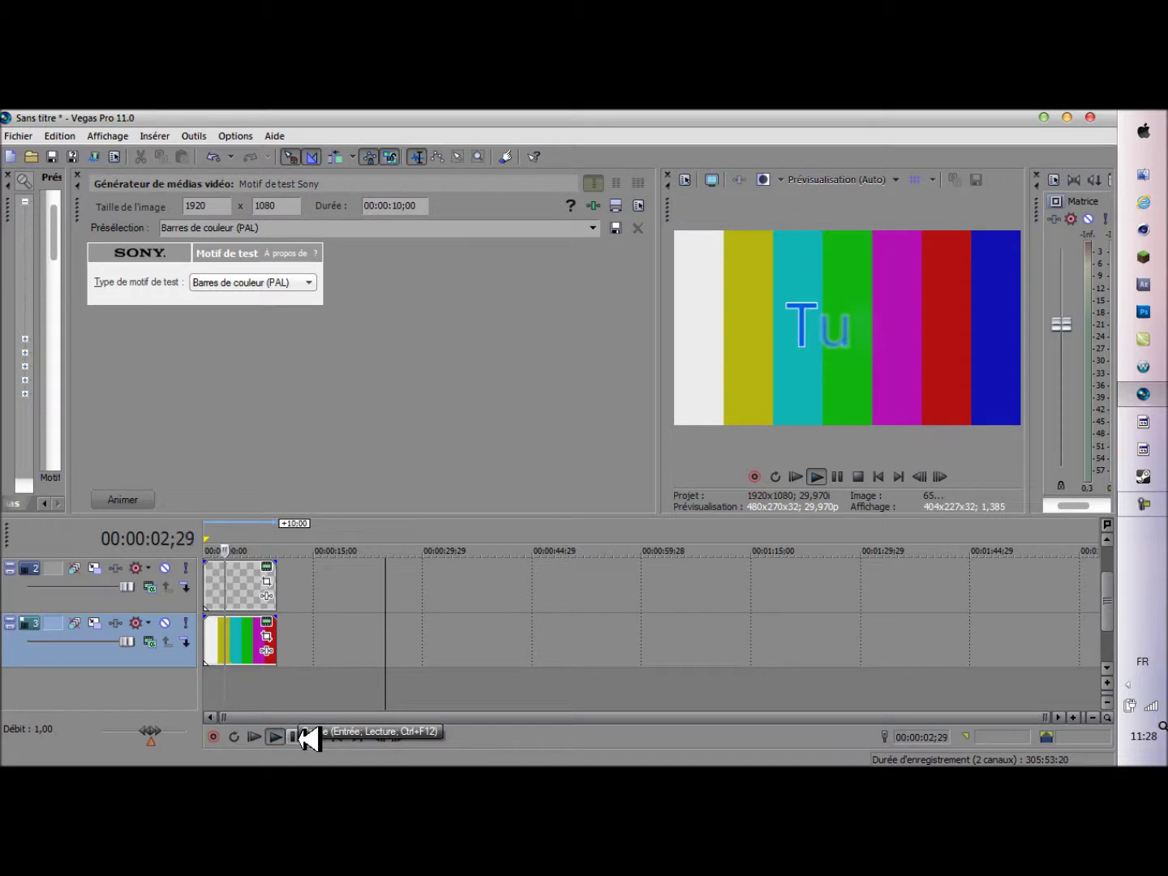
click(300, 737)
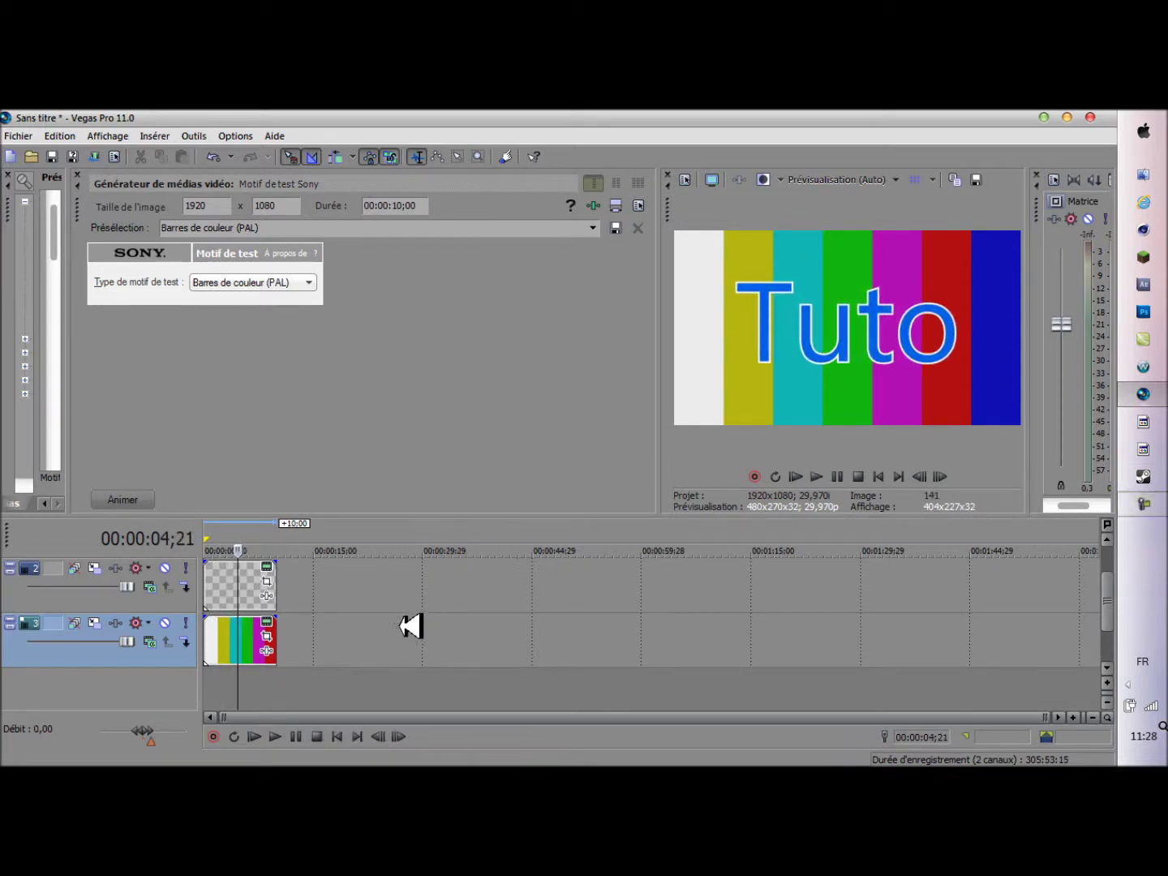
drag(244, 683, 182, 683)
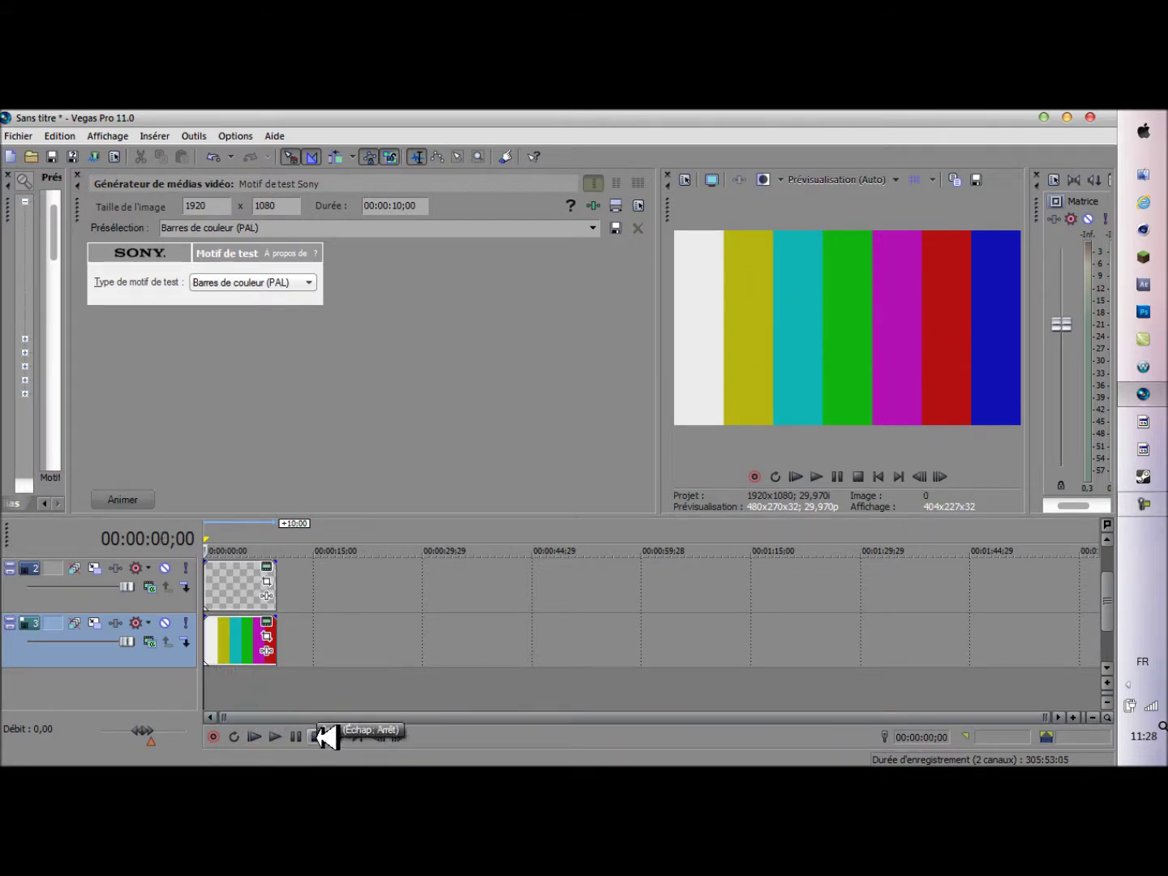
Insert one more video track and delete the extra empty track.
right_click(342, 691)
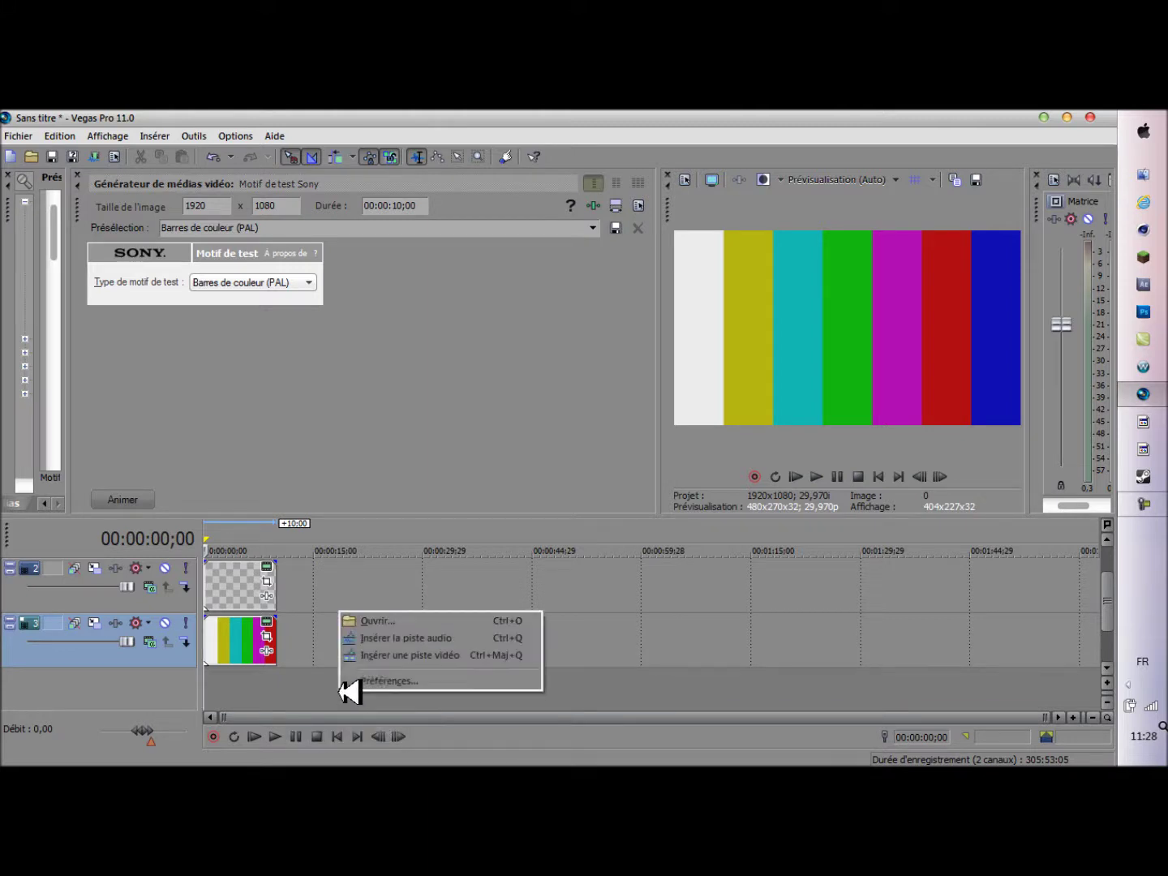
click(412, 661)
right_click(322, 591)
click(138, 609)
right_click(146, 608)
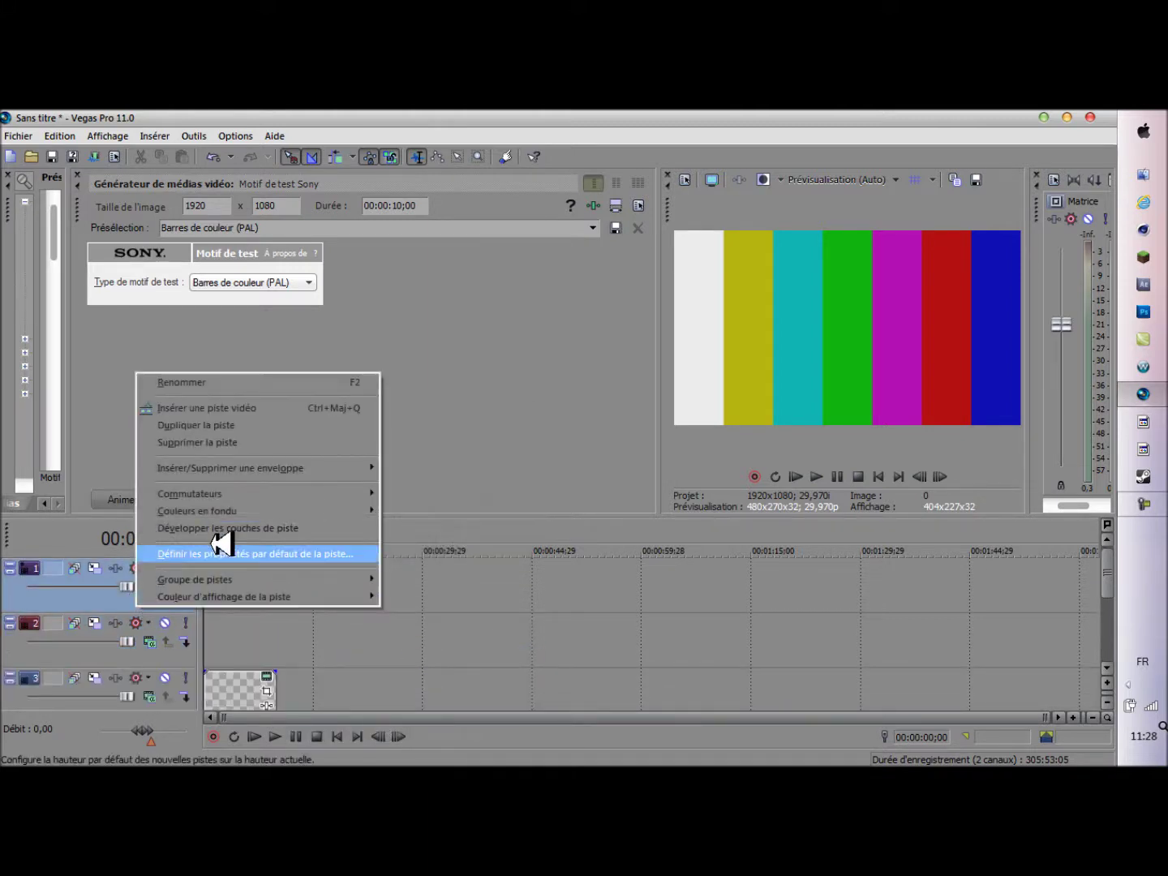
click(228, 442)
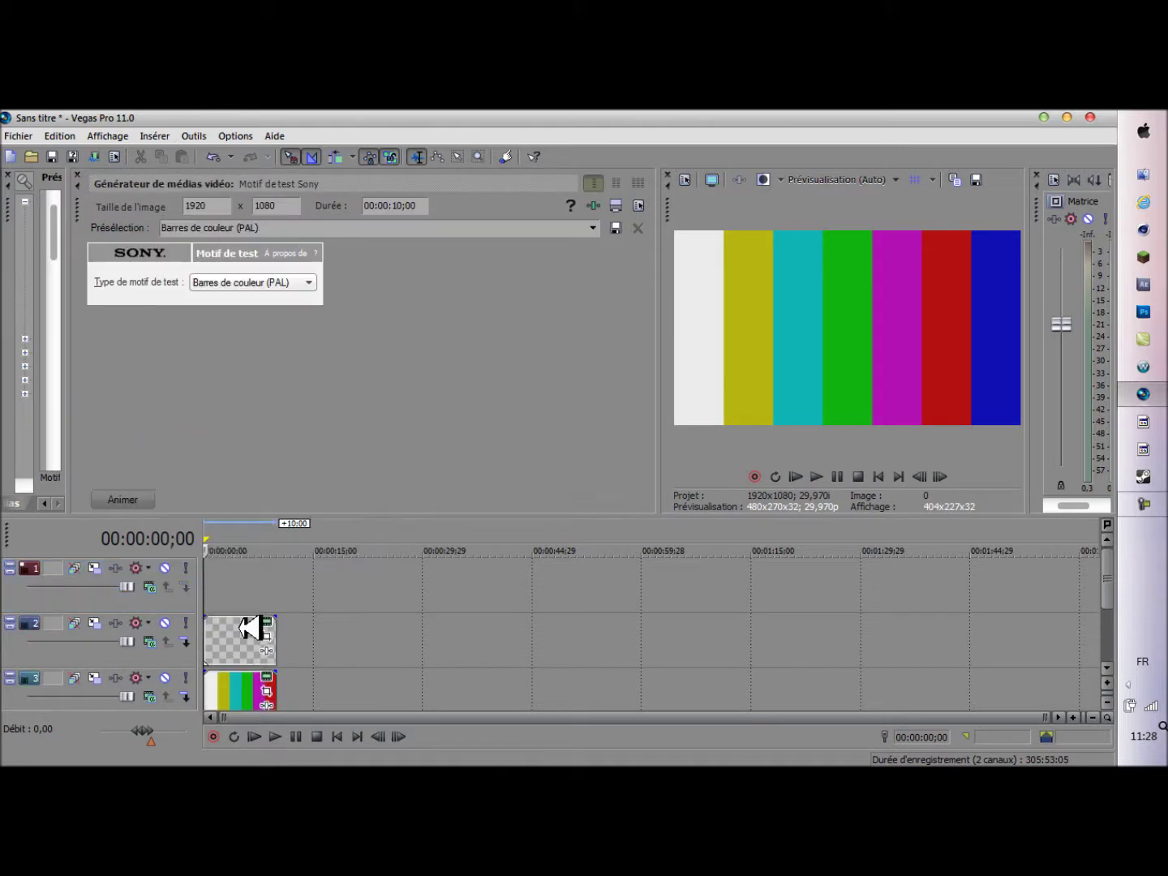
Import the image 4.jpg from the desktop folder "Trop de texture" into the project media.
click(391, 154)
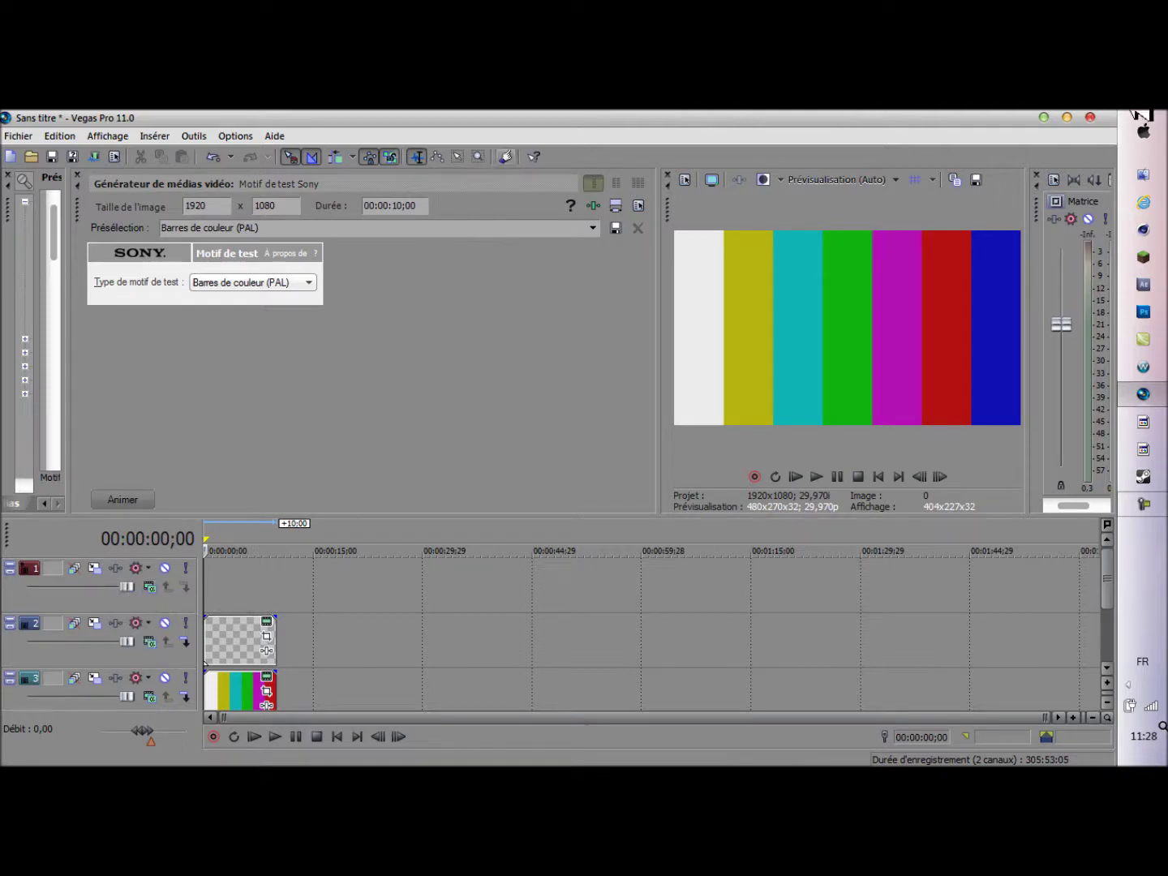
click(1066, 118)
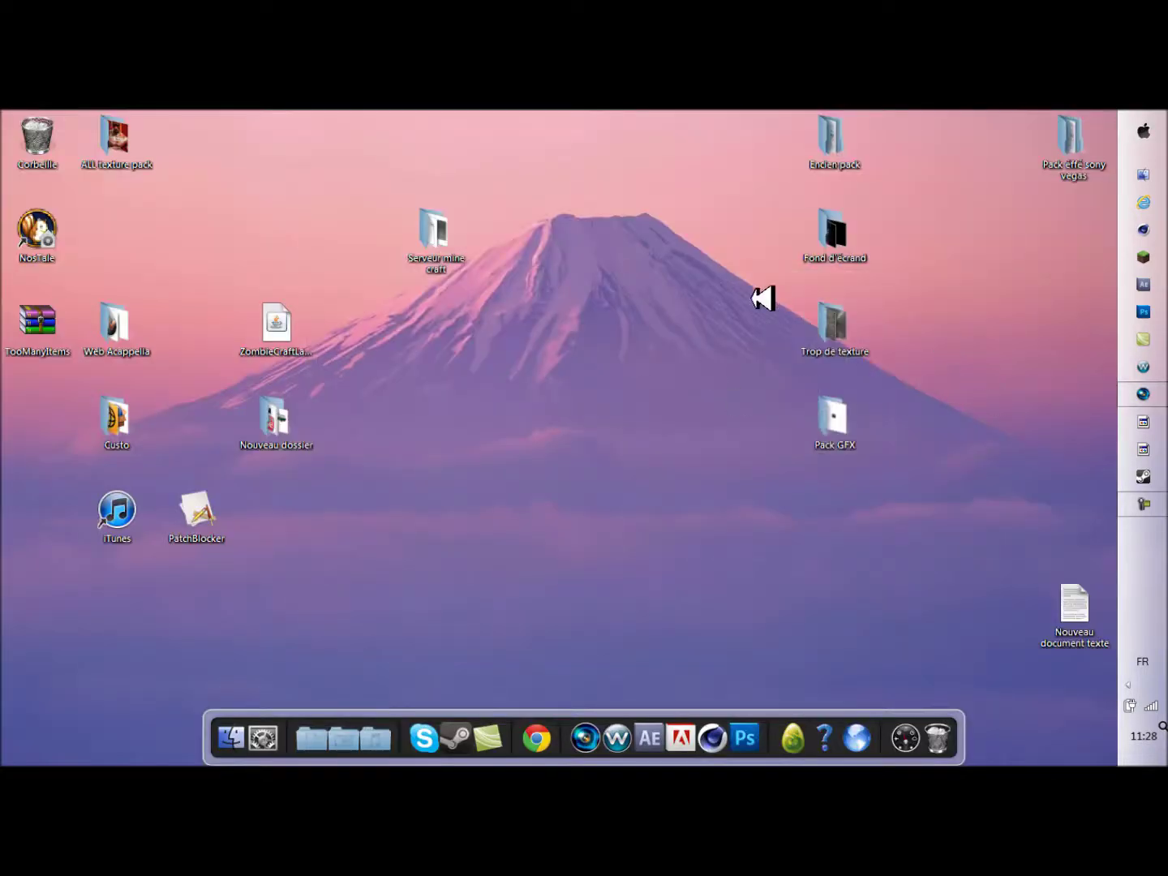
double_click(800, 320)
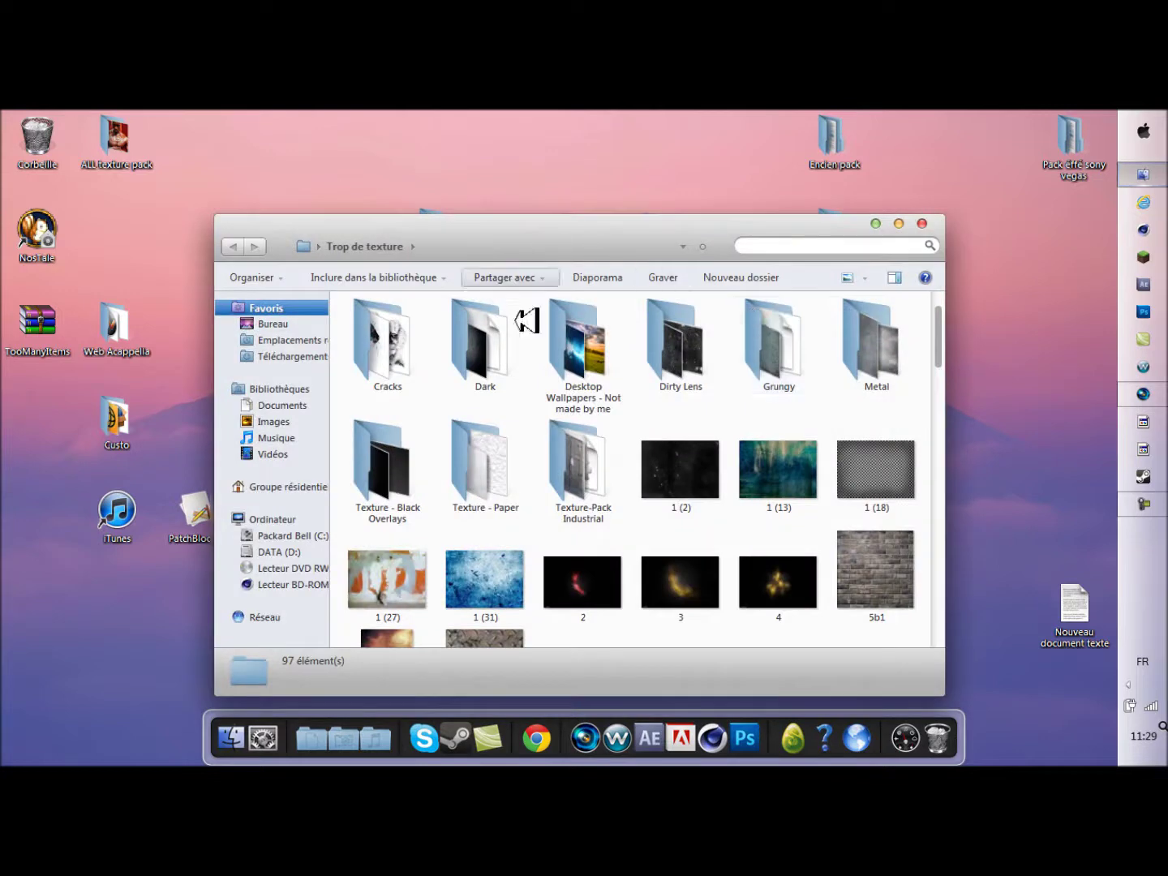
drag(821, 567, 413, 285)
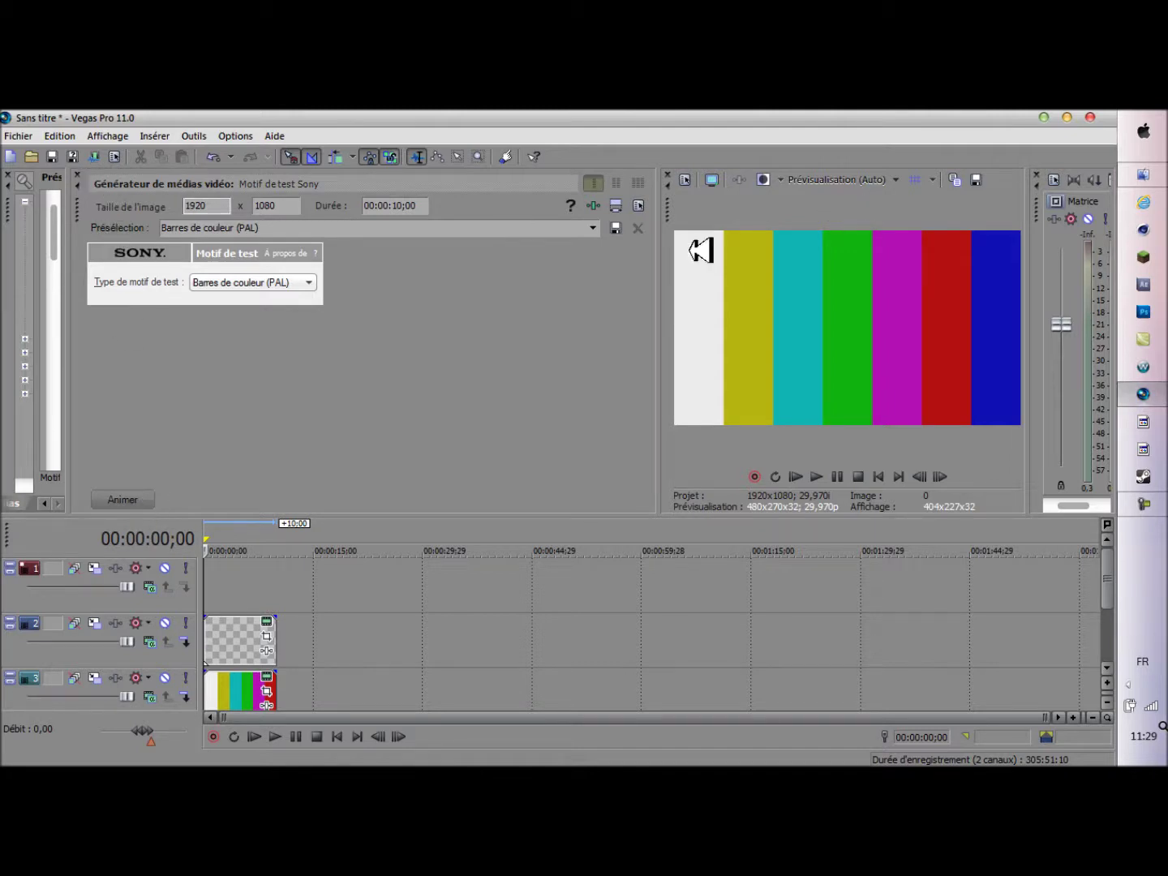
click(78, 175)
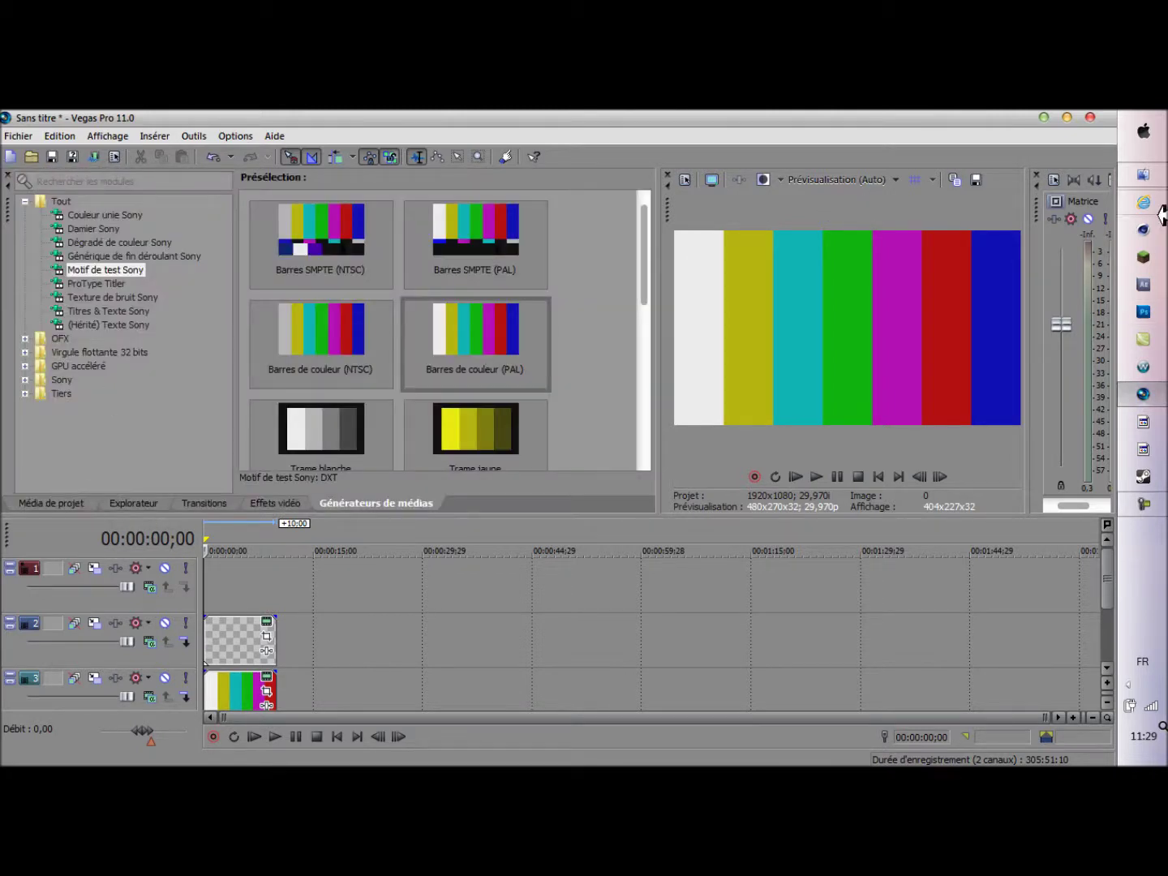
click(1160, 172)
drag(782, 573, 258, 342)
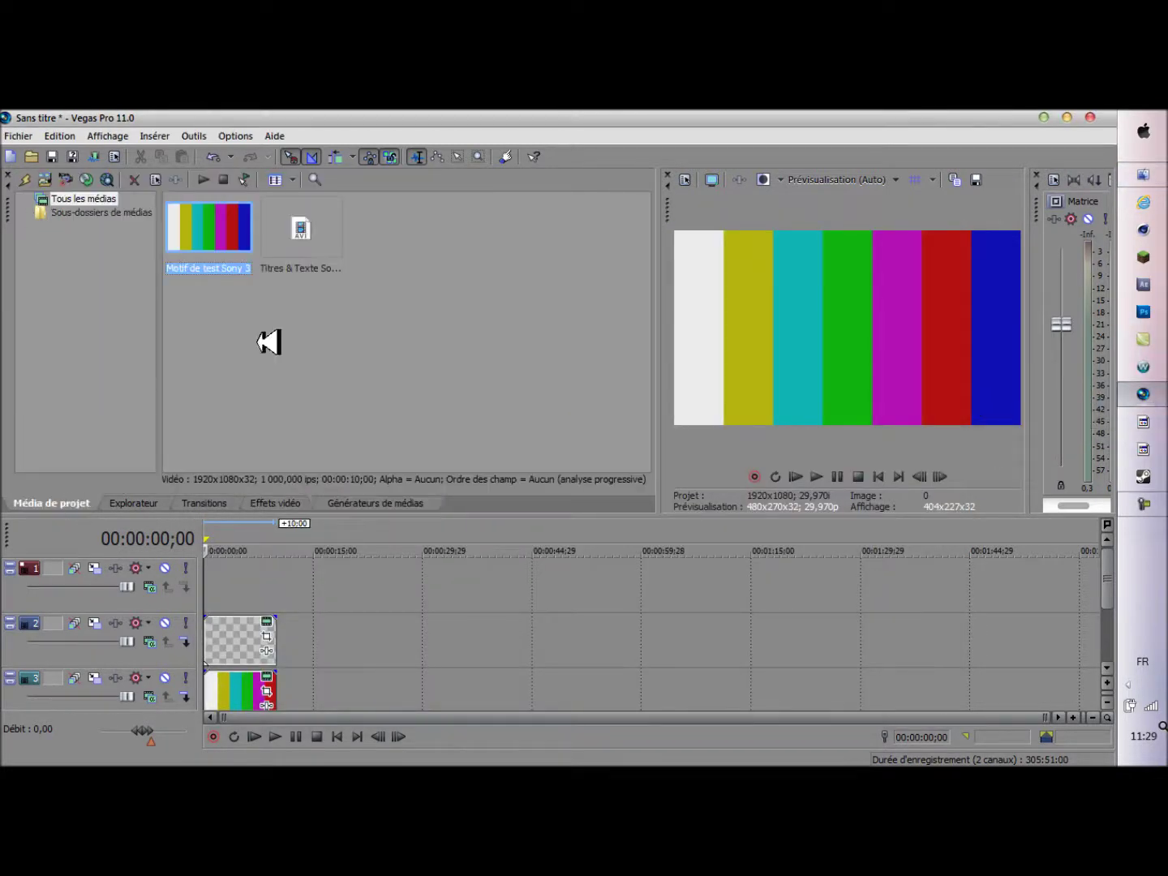
drag(390, 255, 396, 308)
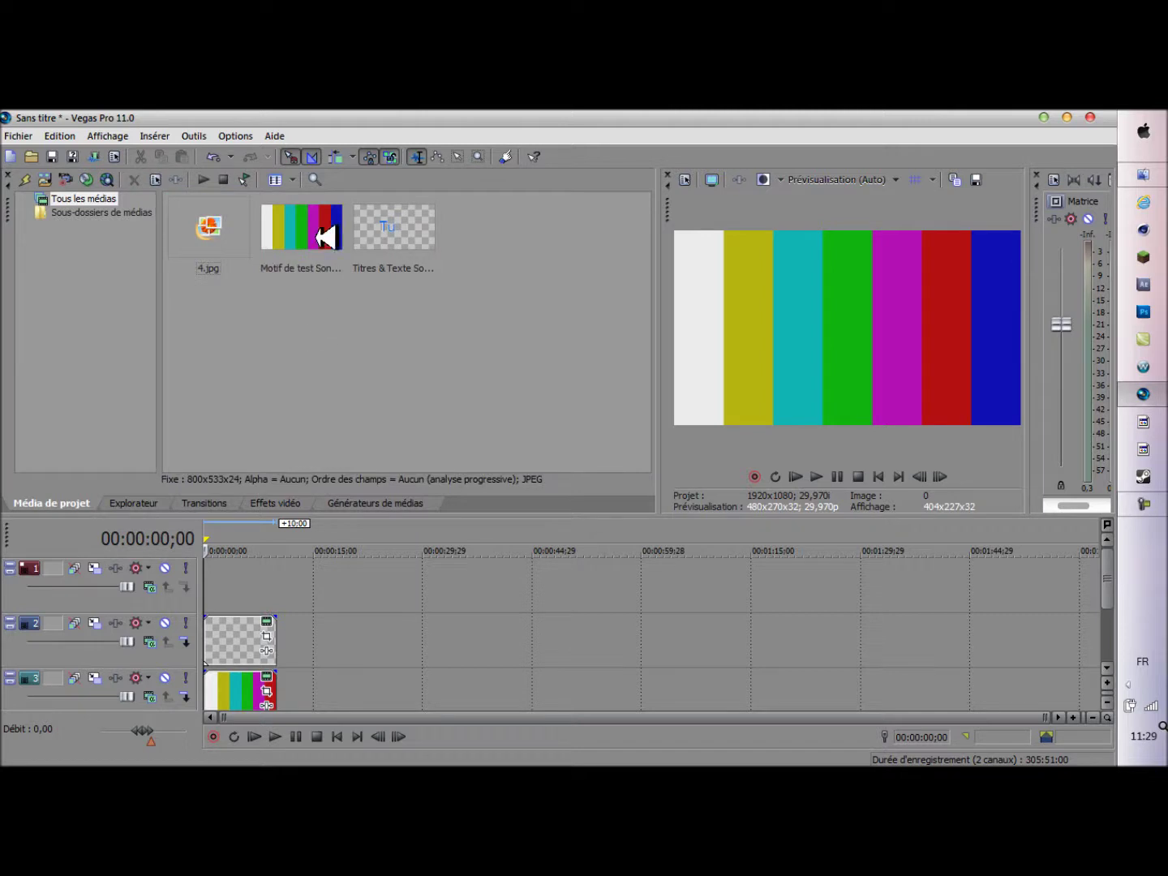
Place 4.jpg at the start of the empty top track and extend it to the length of the title clip.
click(423, 241)
click(328, 261)
click(205, 251)
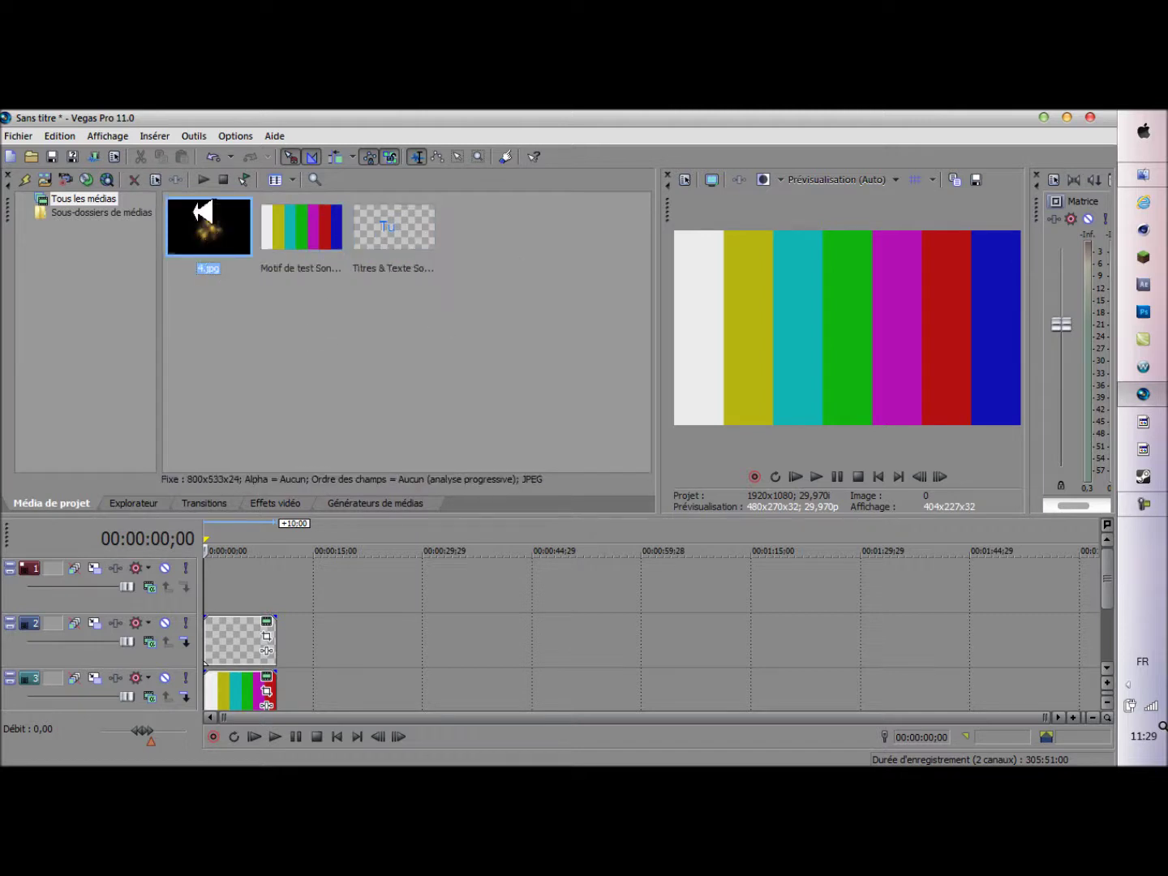
drag(230, 578, 271, 589)
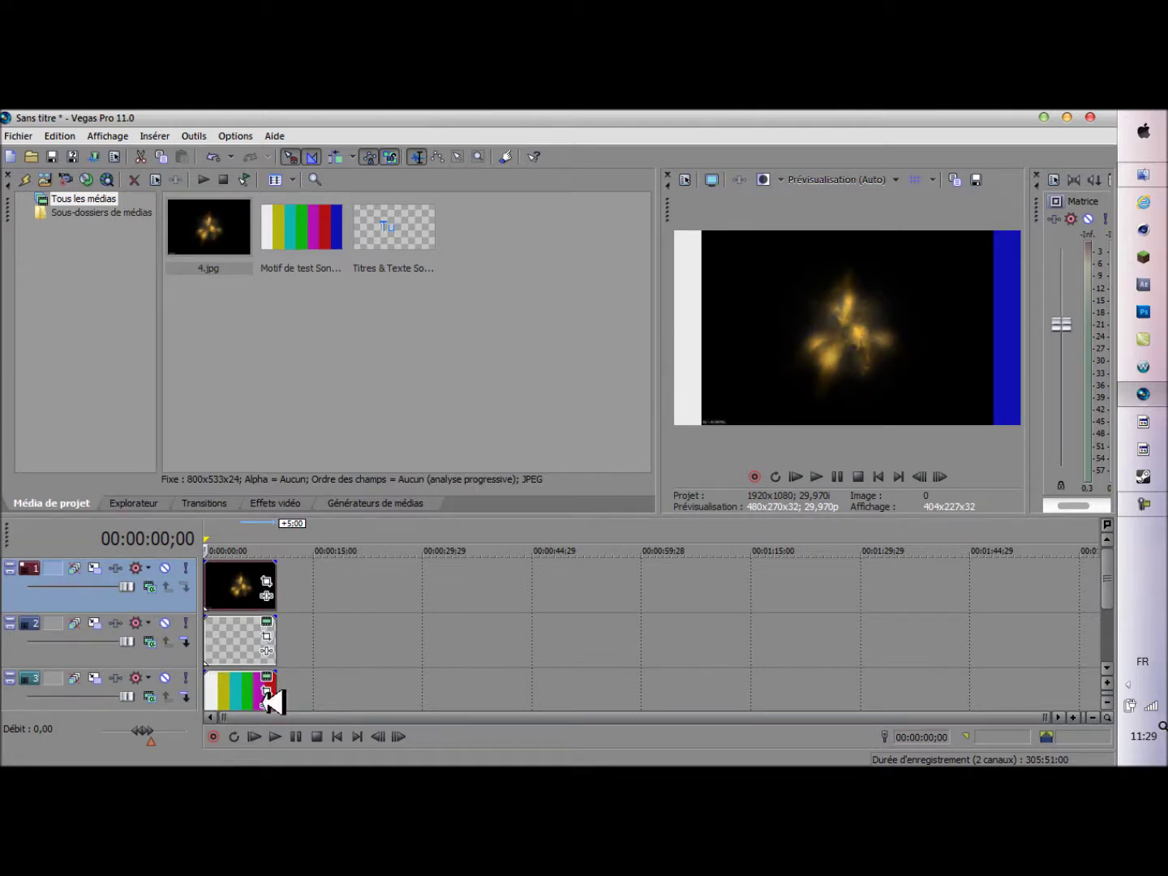
Try adjusting the crop frame of the 4.jpg clip at 00:00:02;21 in its Panoramique/Recadrage settings, and close them.
click(224, 692)
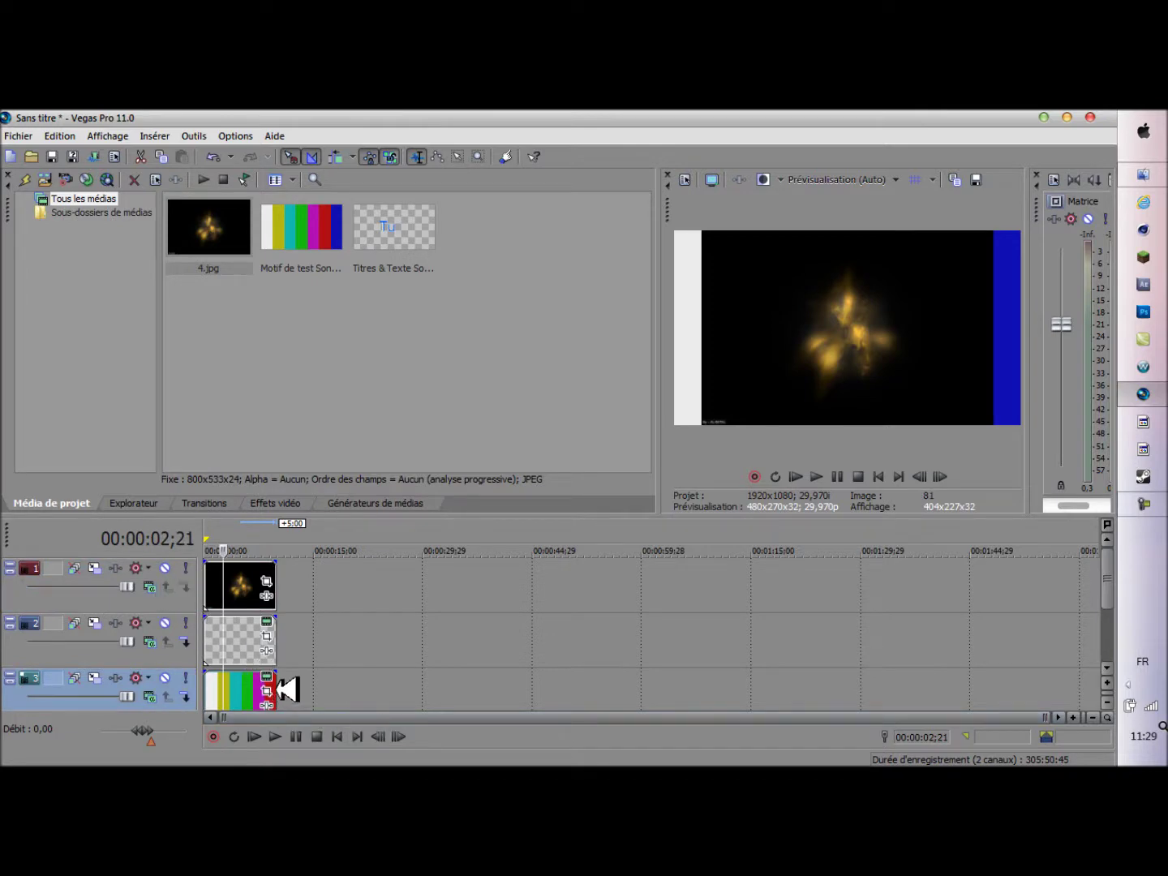
click(267, 581)
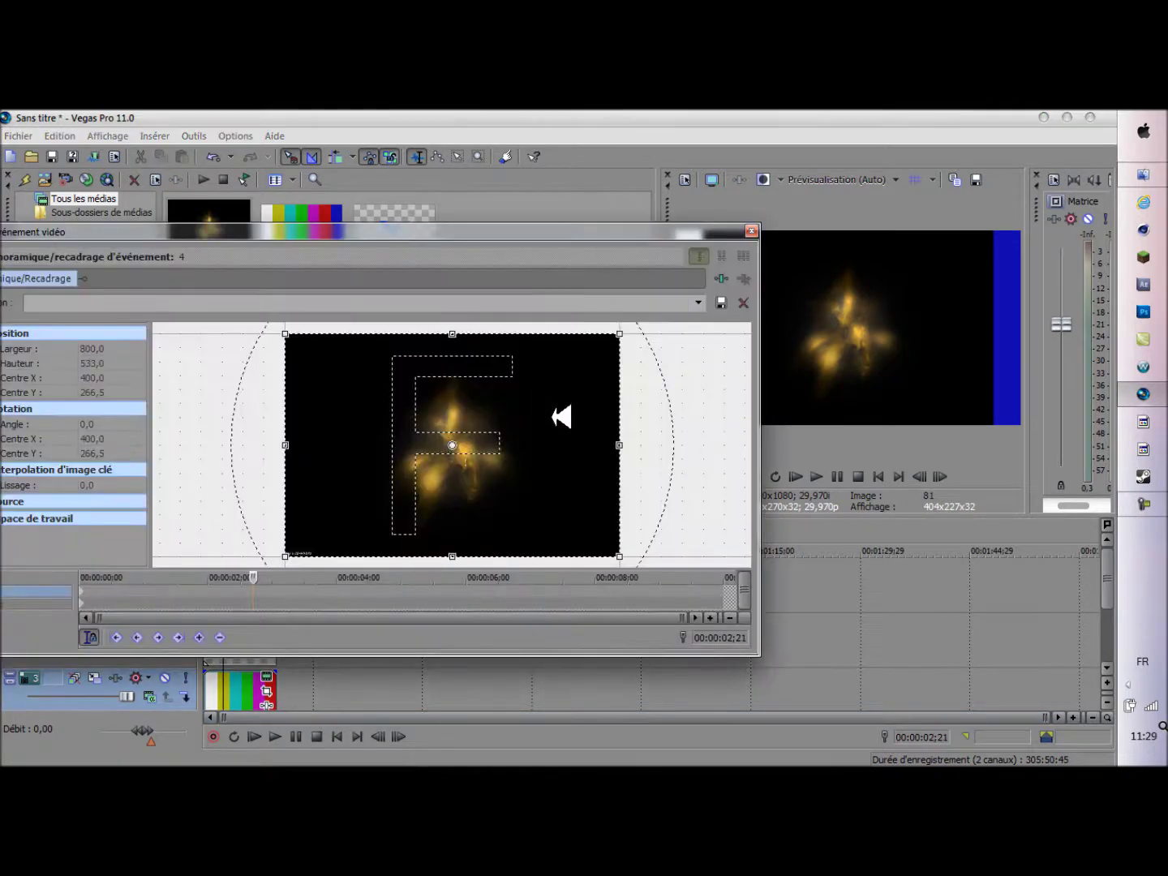
mouse_move(631, 335)
mouse_down()
mouse_move(589, 353)
mouse_move(665, 317)
mouse_move(636, 341)
mouse_move(636, 333)
mouse_up()
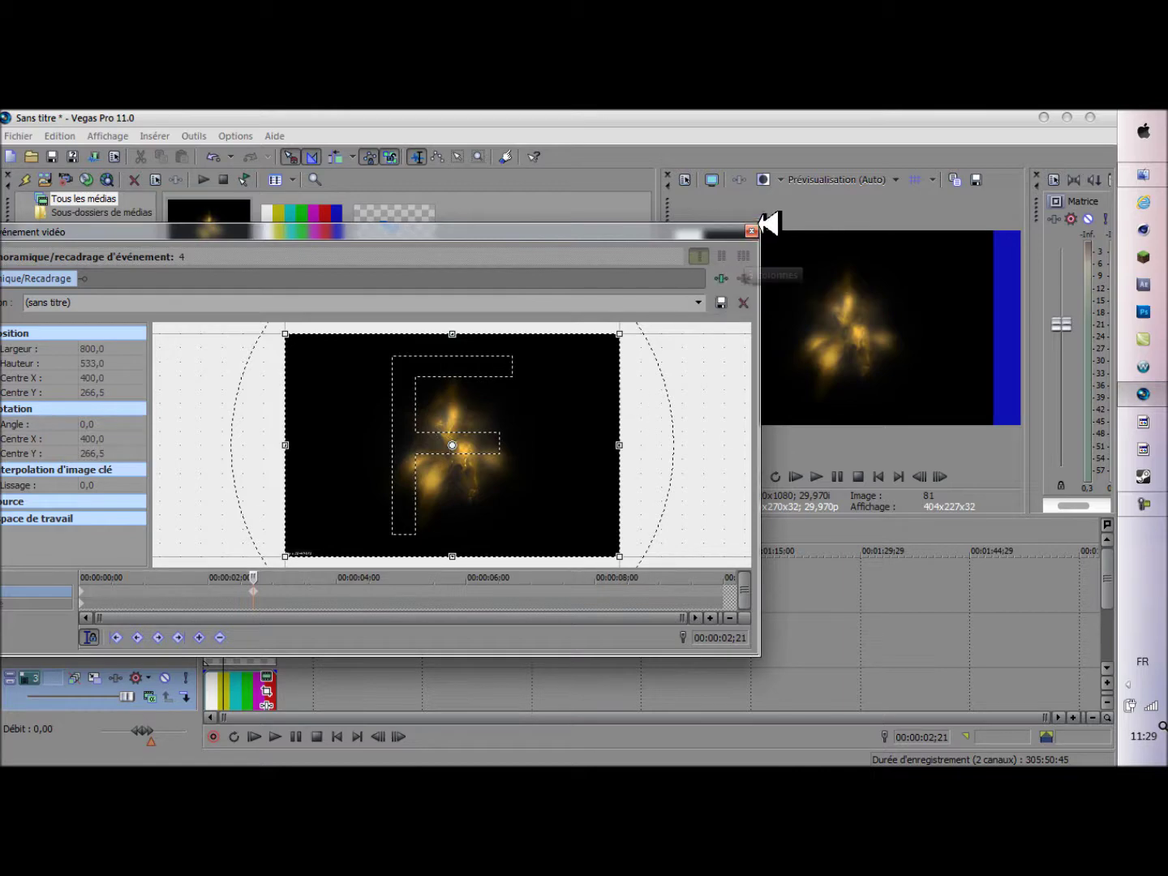
click(751, 231)
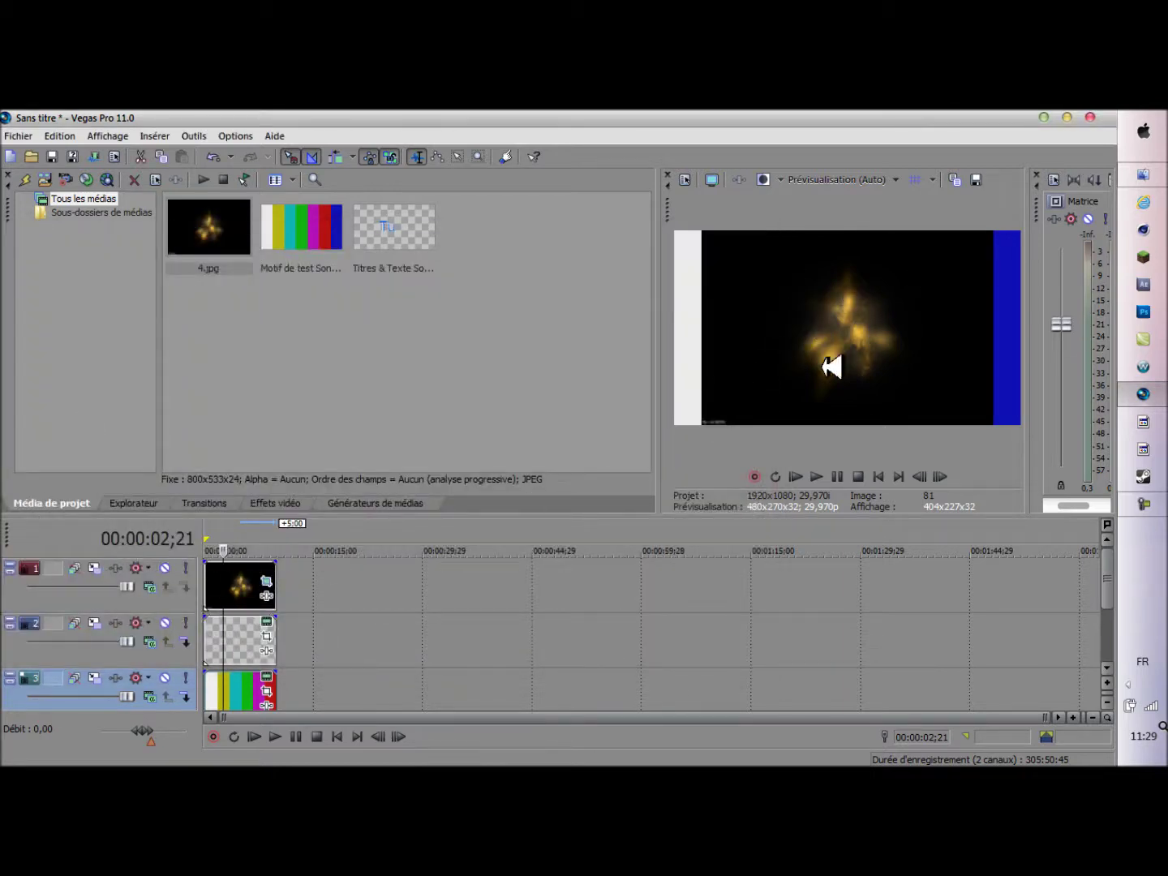
Change the top track's compositing mode to blend the 4.jpg glow over the title, and delete the color bars track.
click(152, 590)
click(216, 447)
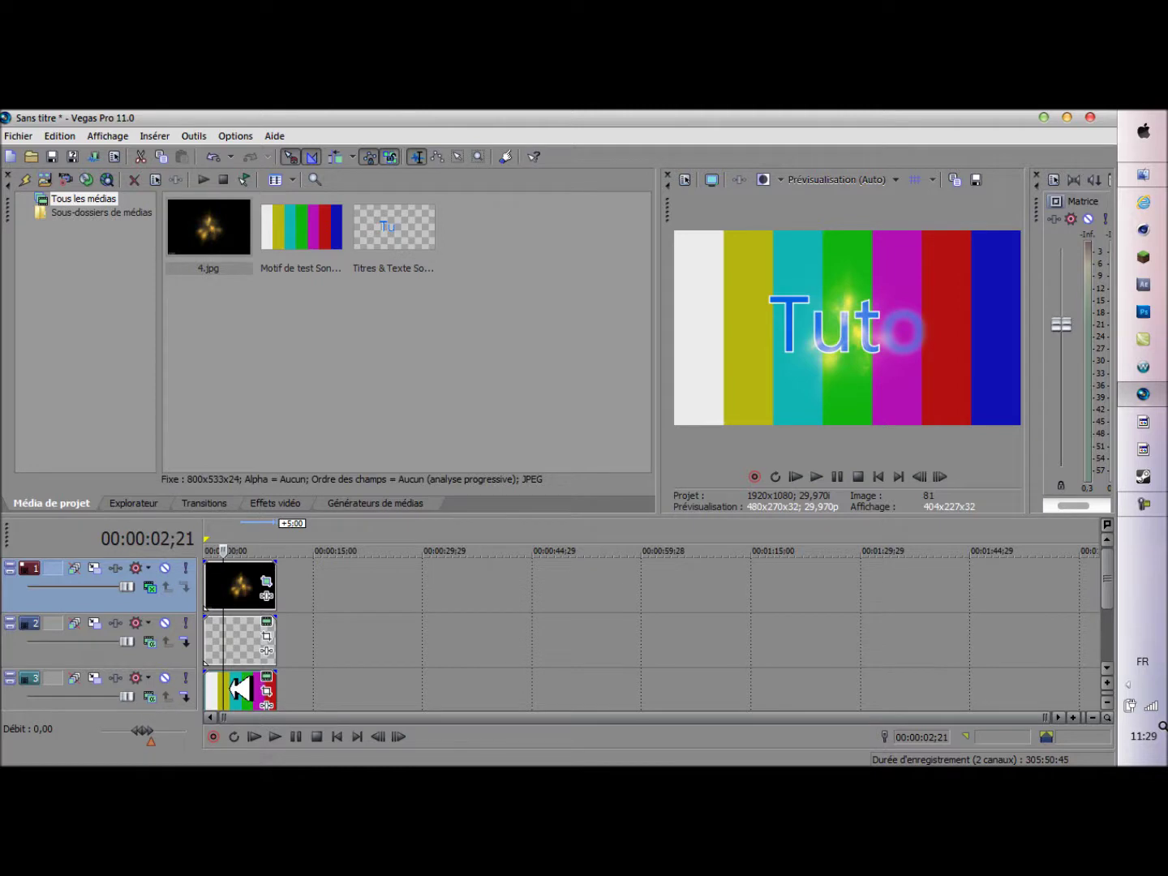
click(239, 691)
right_click(149, 697)
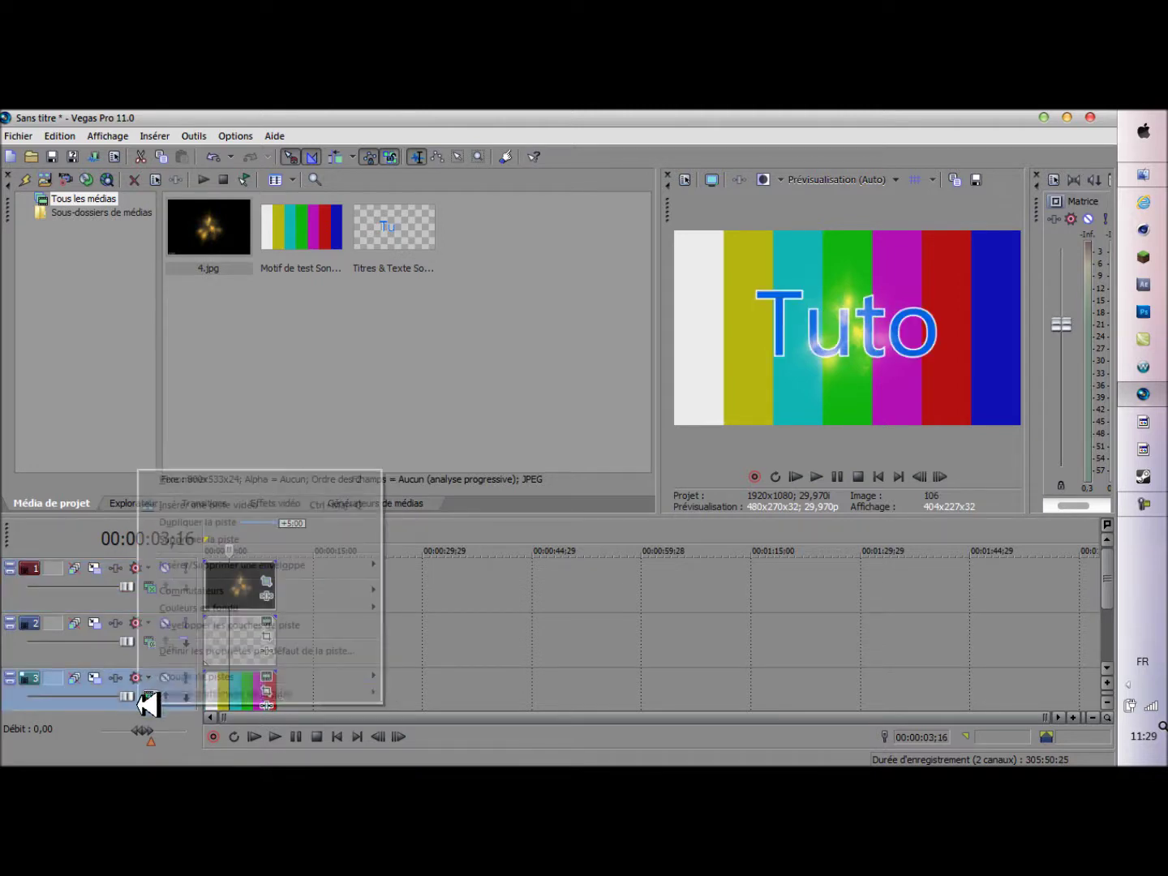
click(200, 537)
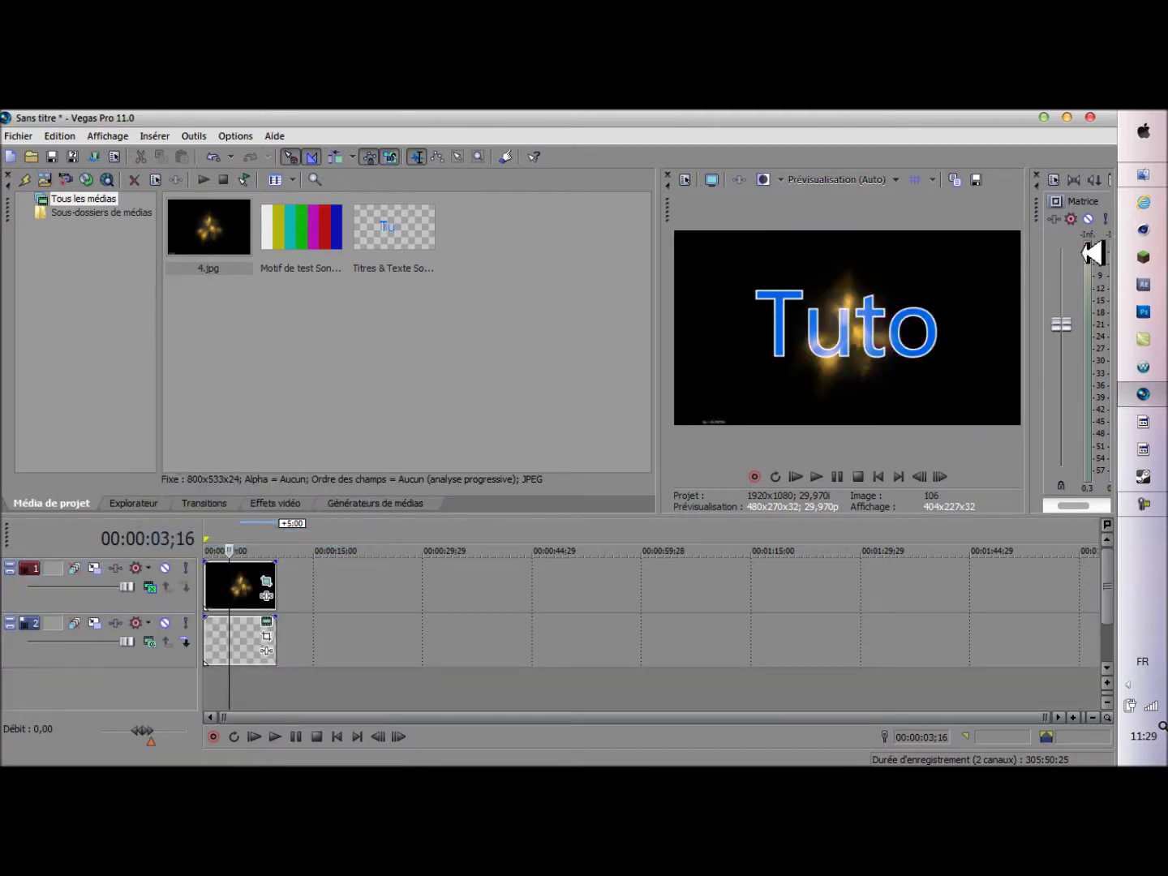
Preview the composite briefly and trim both the title and 4.jpg clips to end at 00:00:03;16.
click(254, 736)
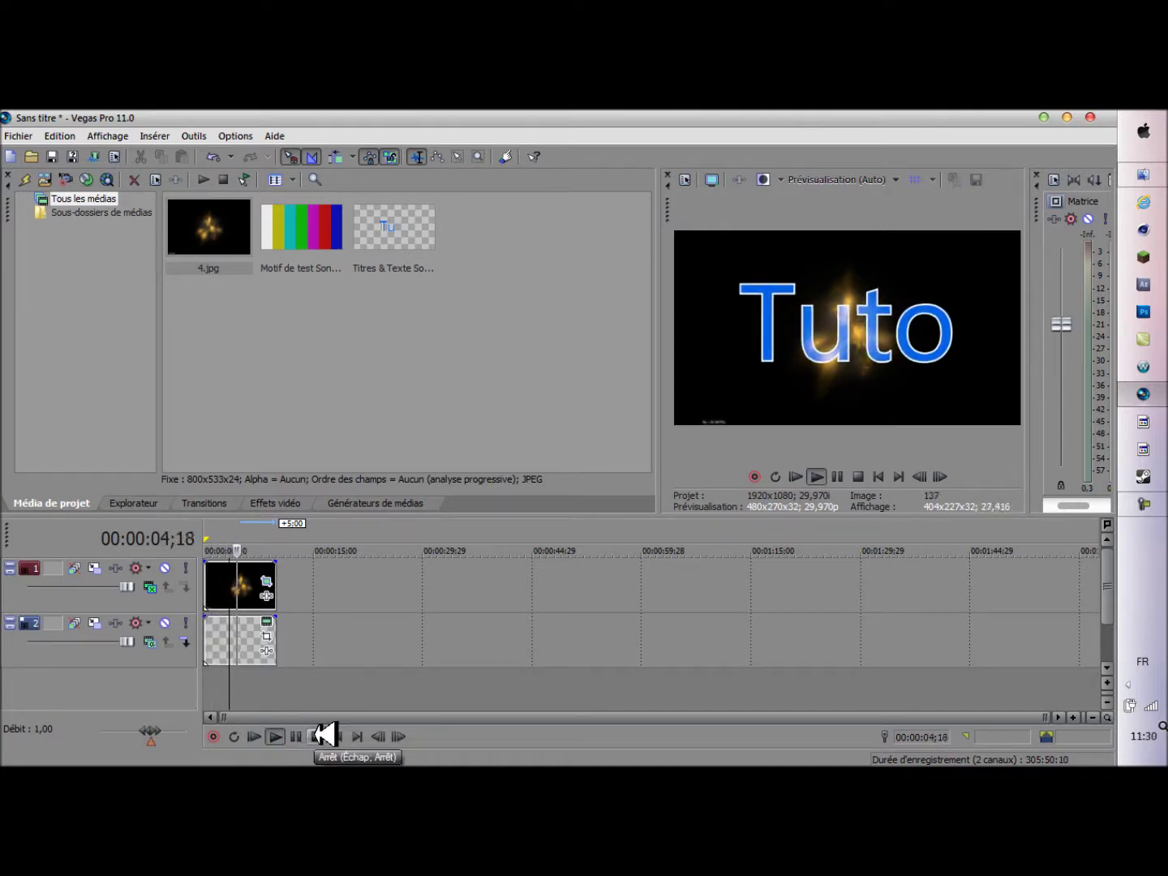
click(323, 735)
drag(287, 633, 244, 643)
drag(276, 586, 244, 589)
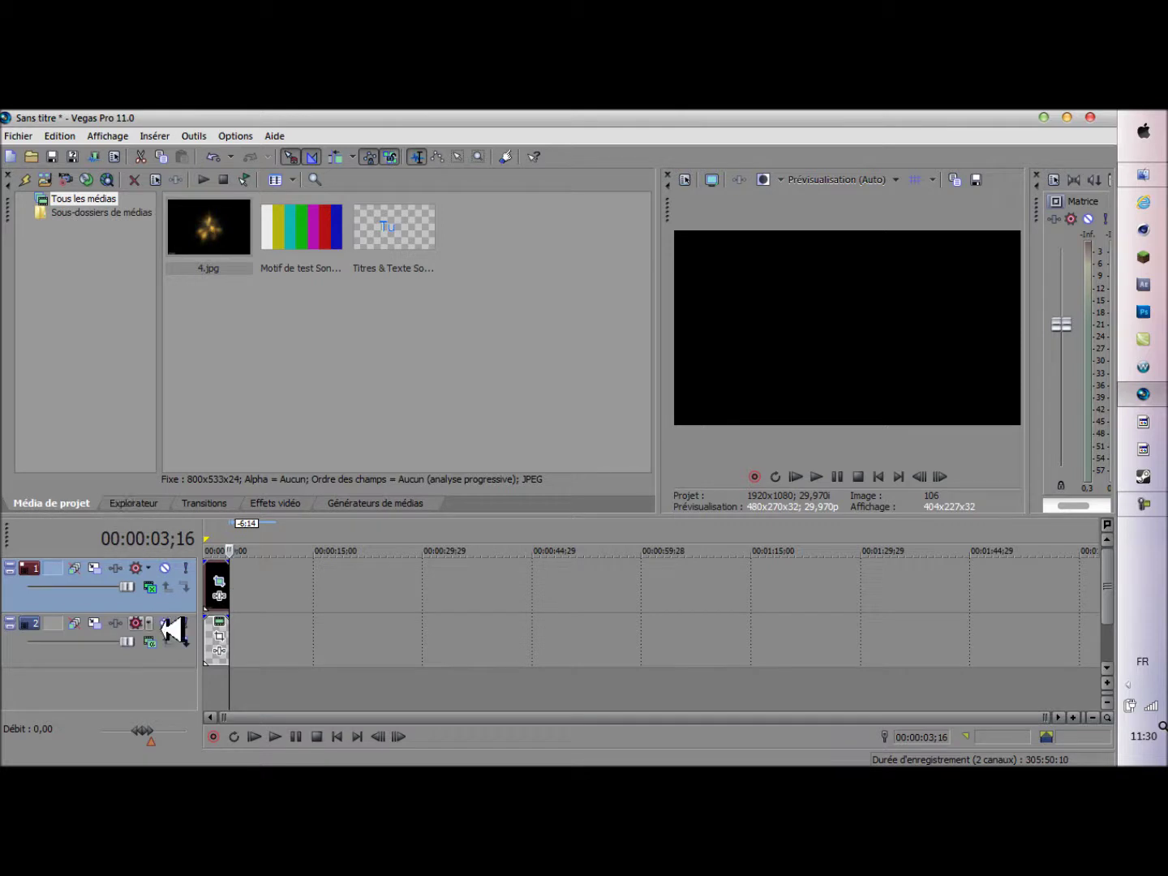
Show the file explorer and the library of available transitions.
click(444, 291)
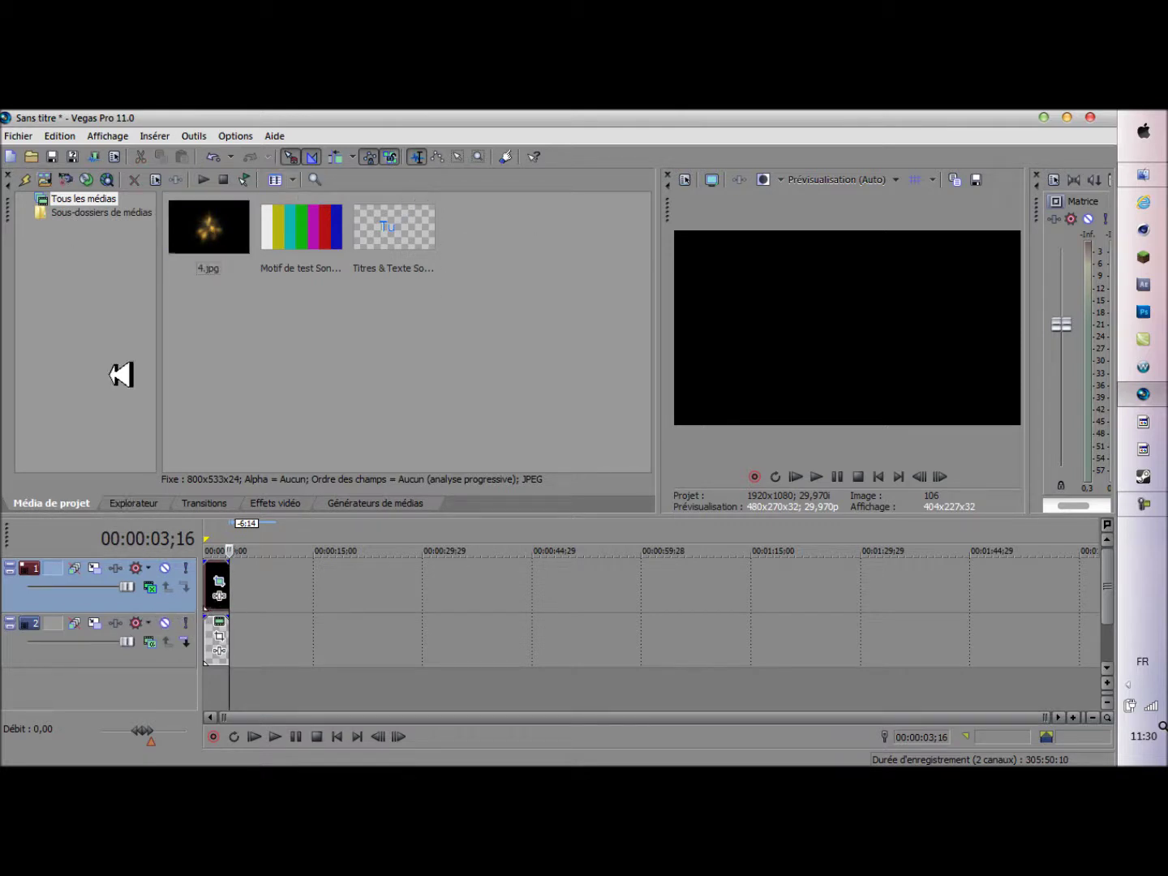
click(147, 497)
click(231, 501)
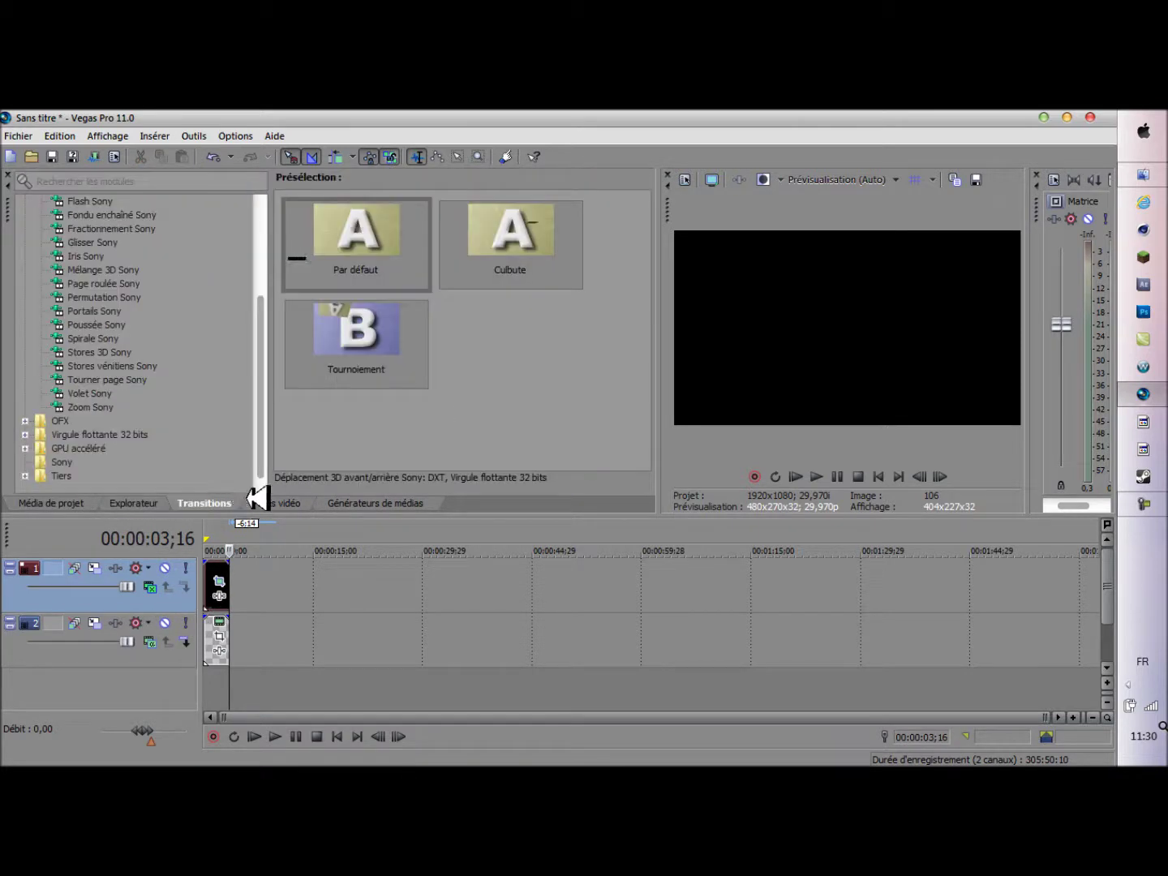
Apply the Tournoiement preset of the Déplacement 3D avant/arrière transition to the end of the "Tuto" title clip, and close its settings.
click(279, 498)
click(213, 504)
drag(357, 320, 232, 630)
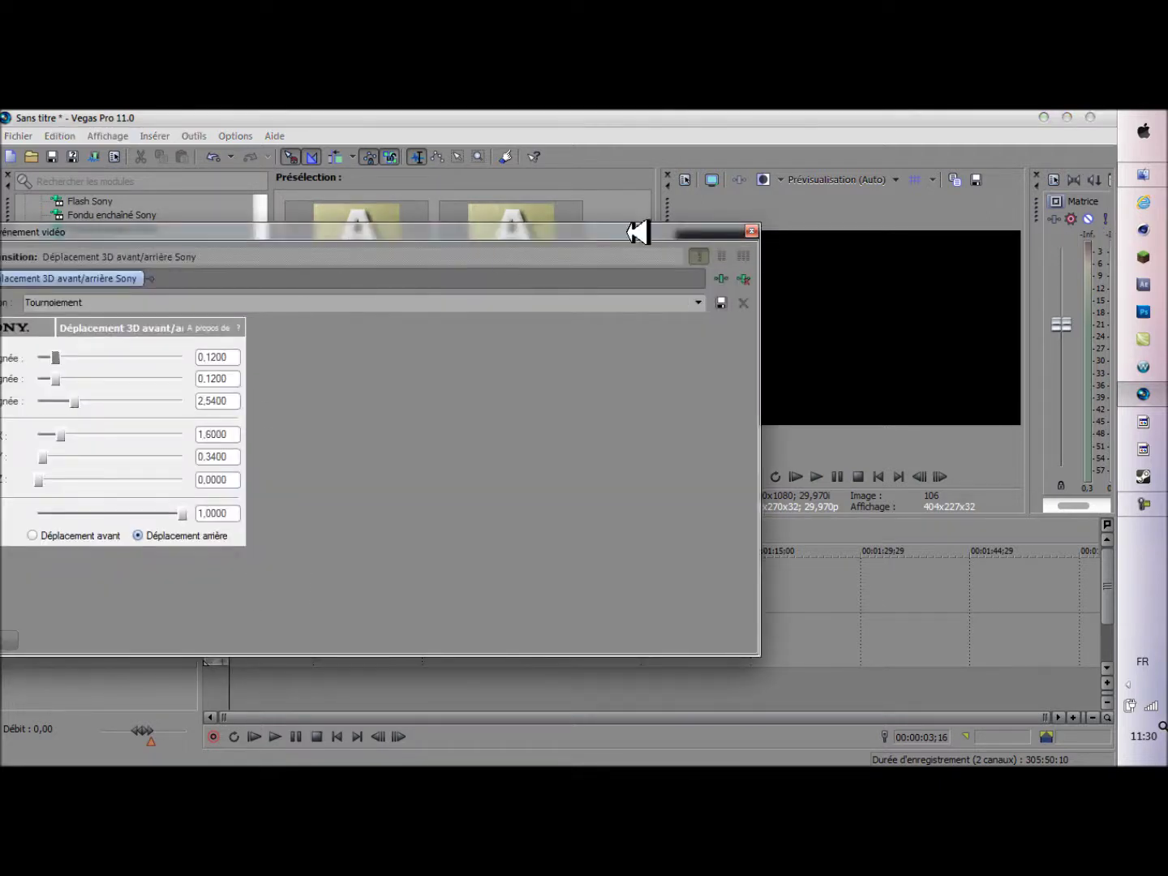
click(752, 229)
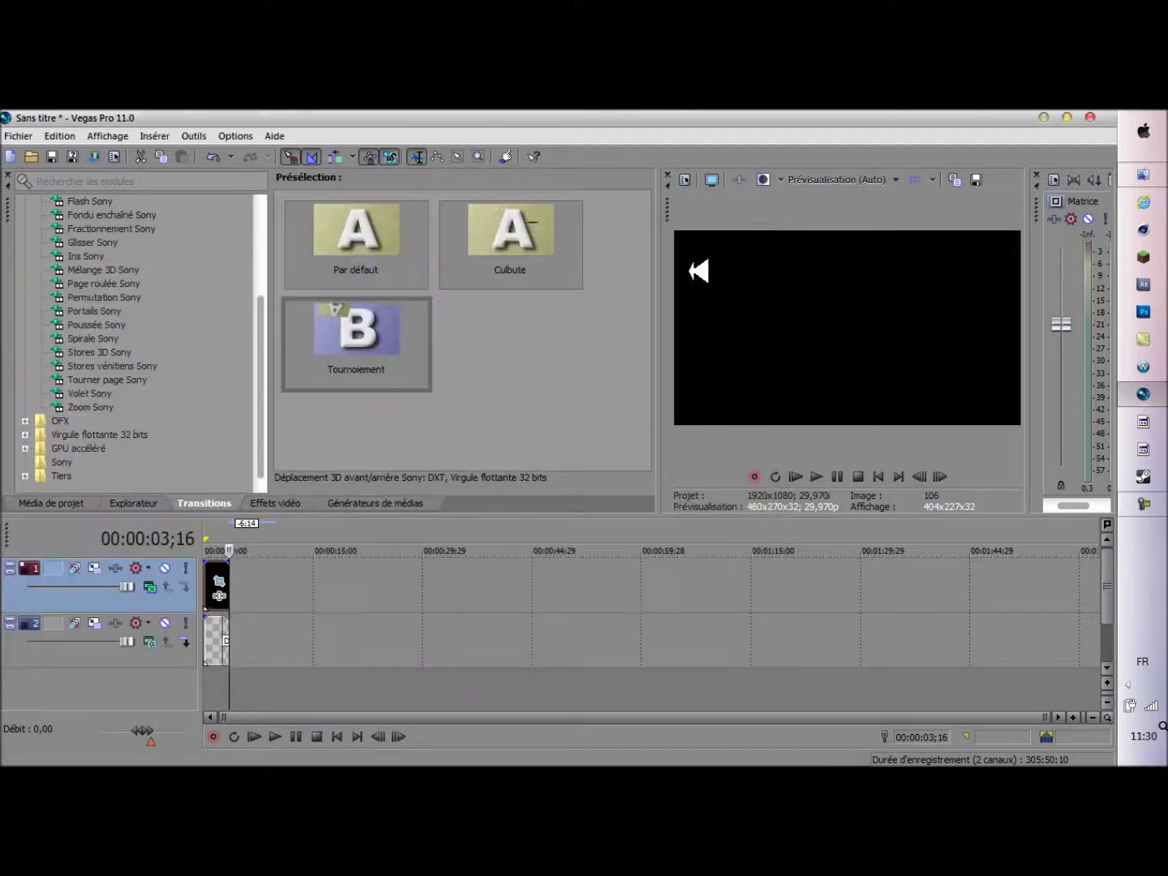
Add the Inversion des couleurs preset of the secondary Sony color corrector to the "Tuto" title clip, and close the effect settings.
click(301, 503)
click(397, 508)
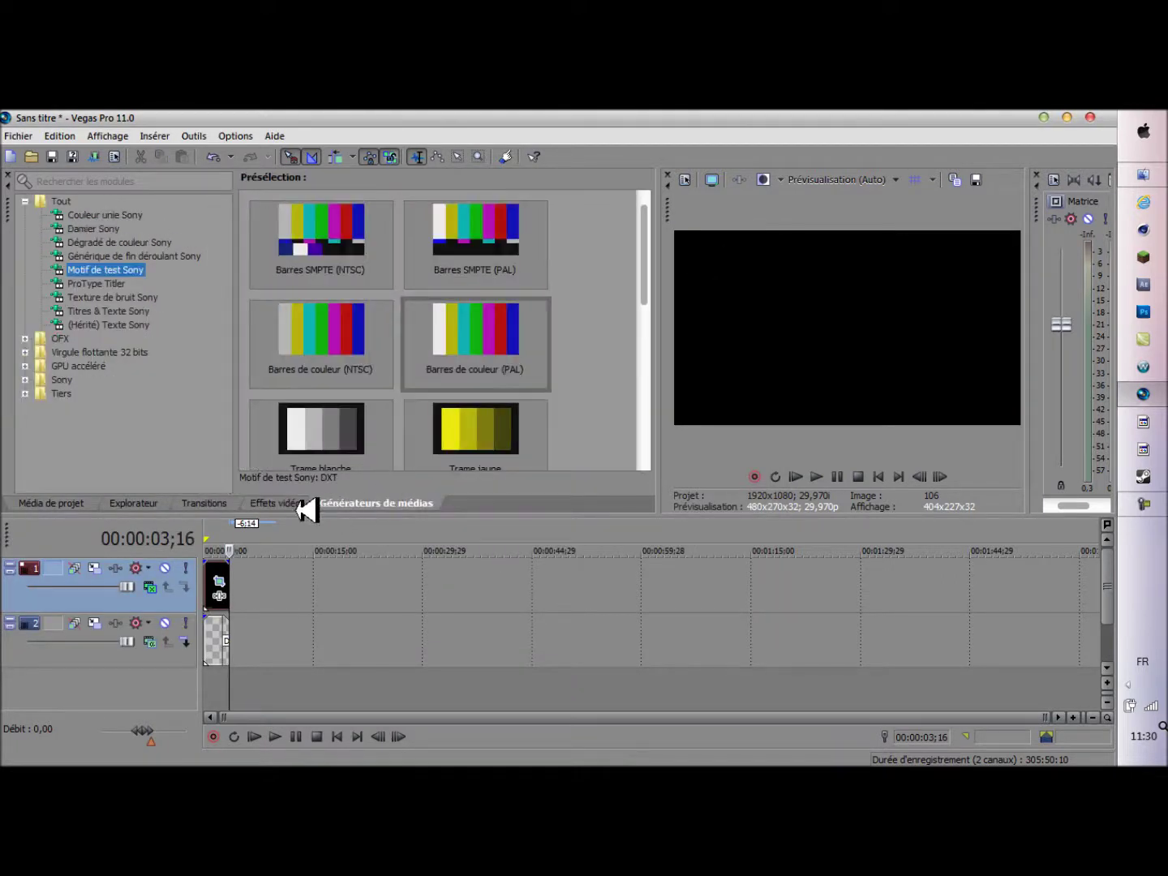
click(298, 507)
click(441, 227)
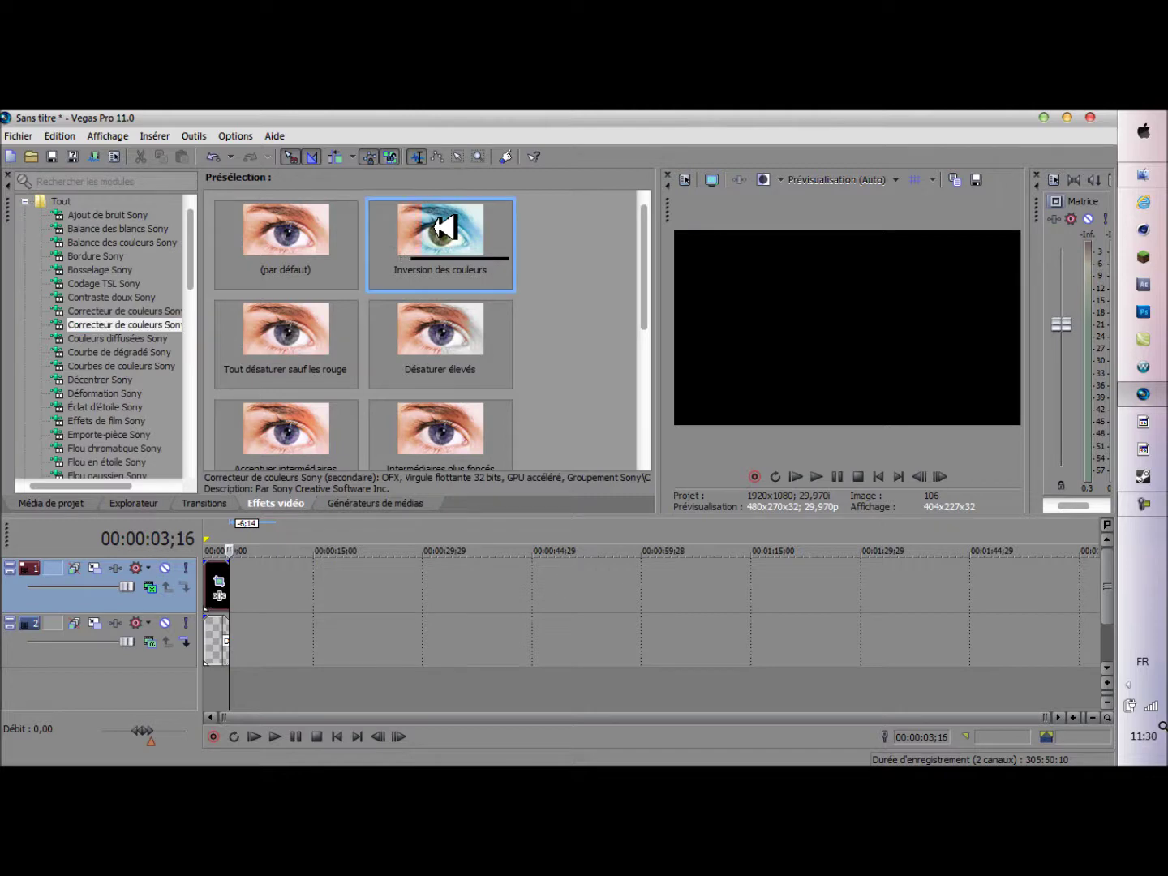
drag(218, 649, 219, 647)
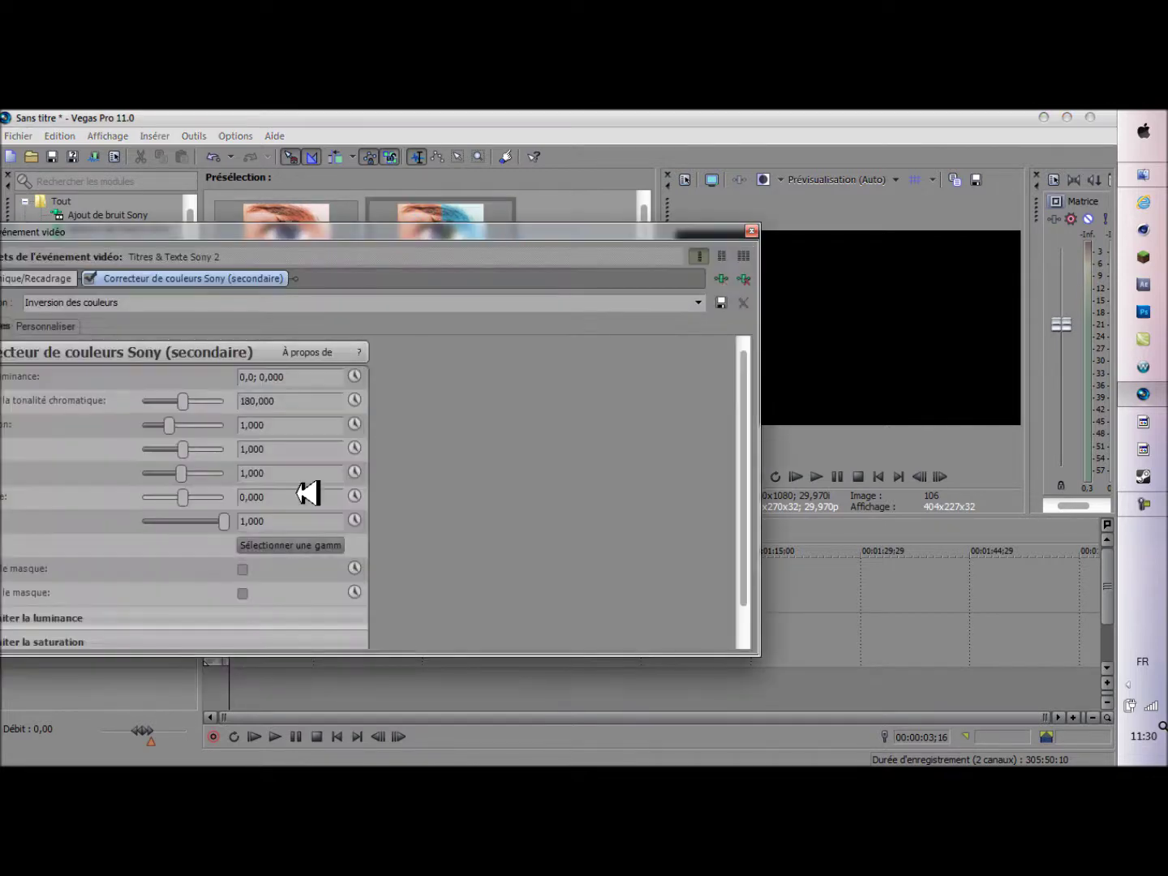
click(751, 232)
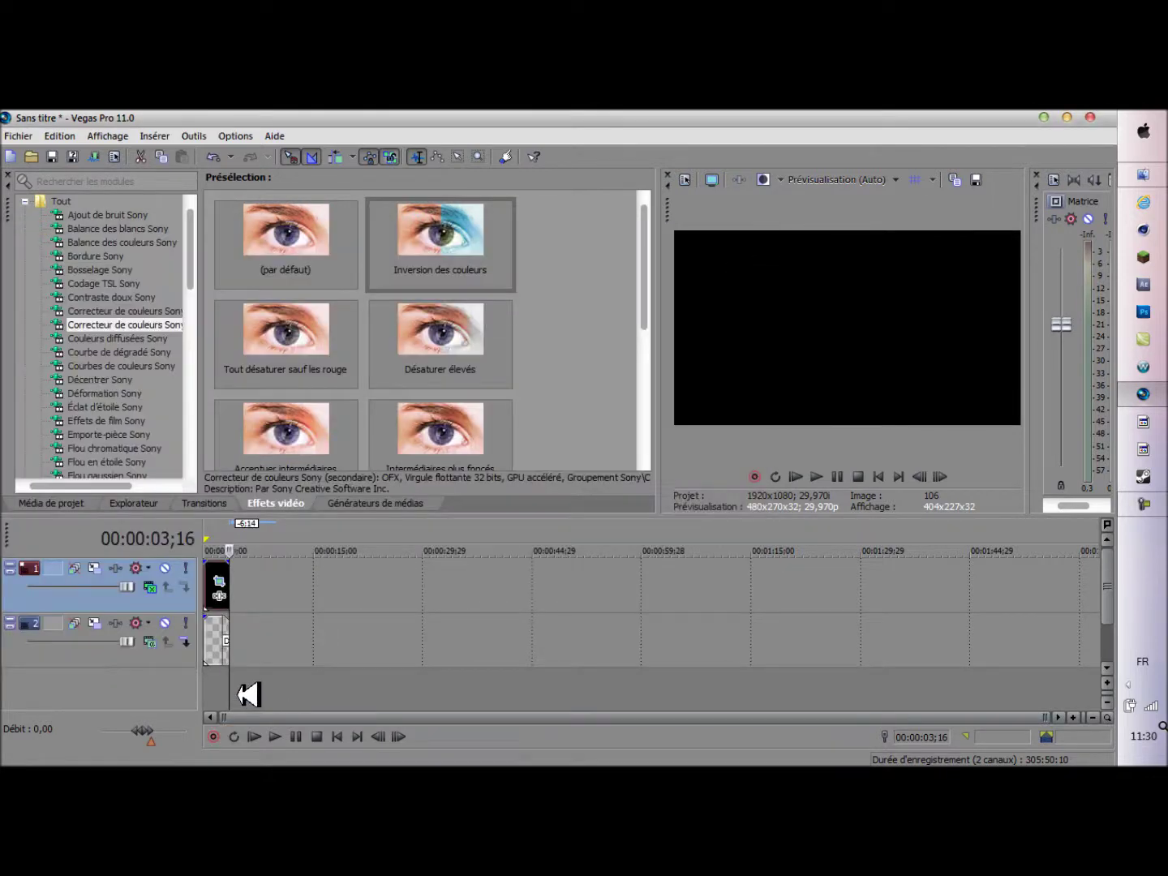
Play the composite from the start of the timeline to check the title's effect and end transition.
drag(231, 694, 127, 703)
click(279, 737)
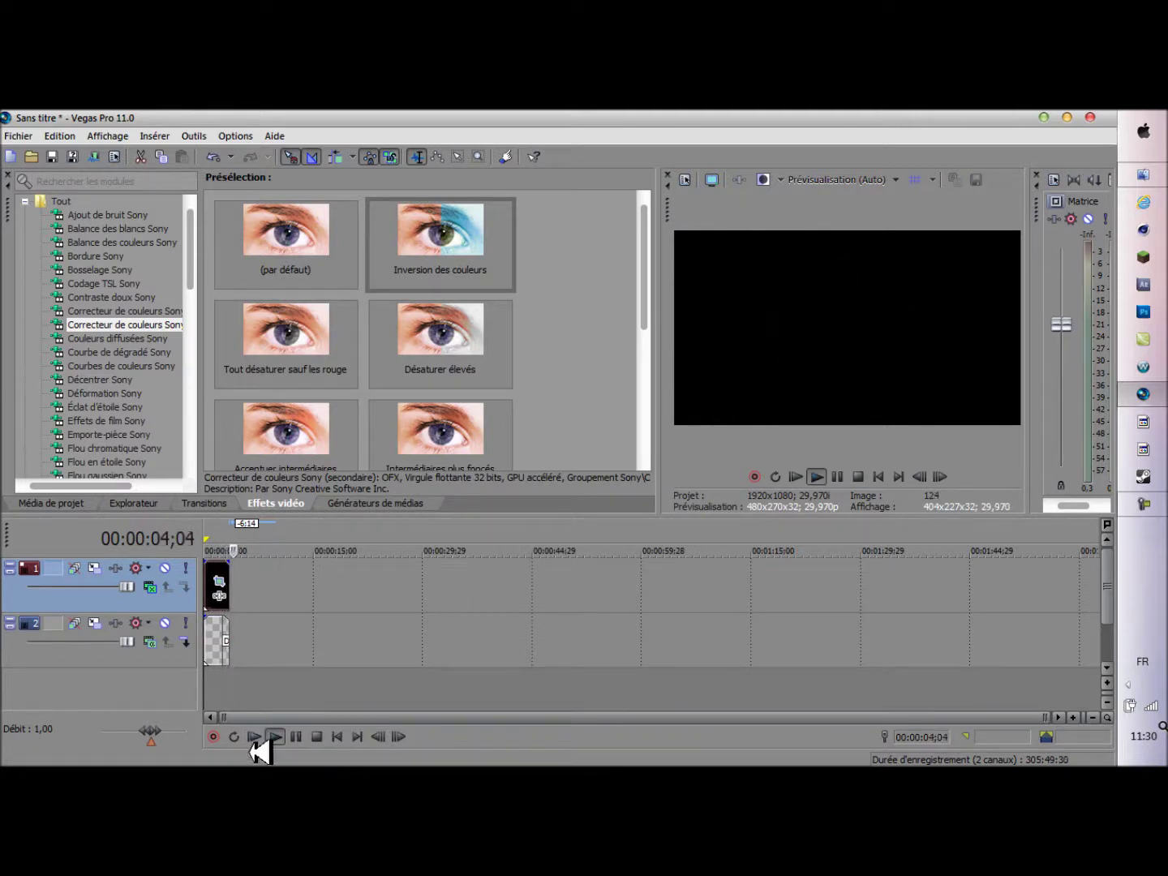
click(296, 736)
click(245, 698)
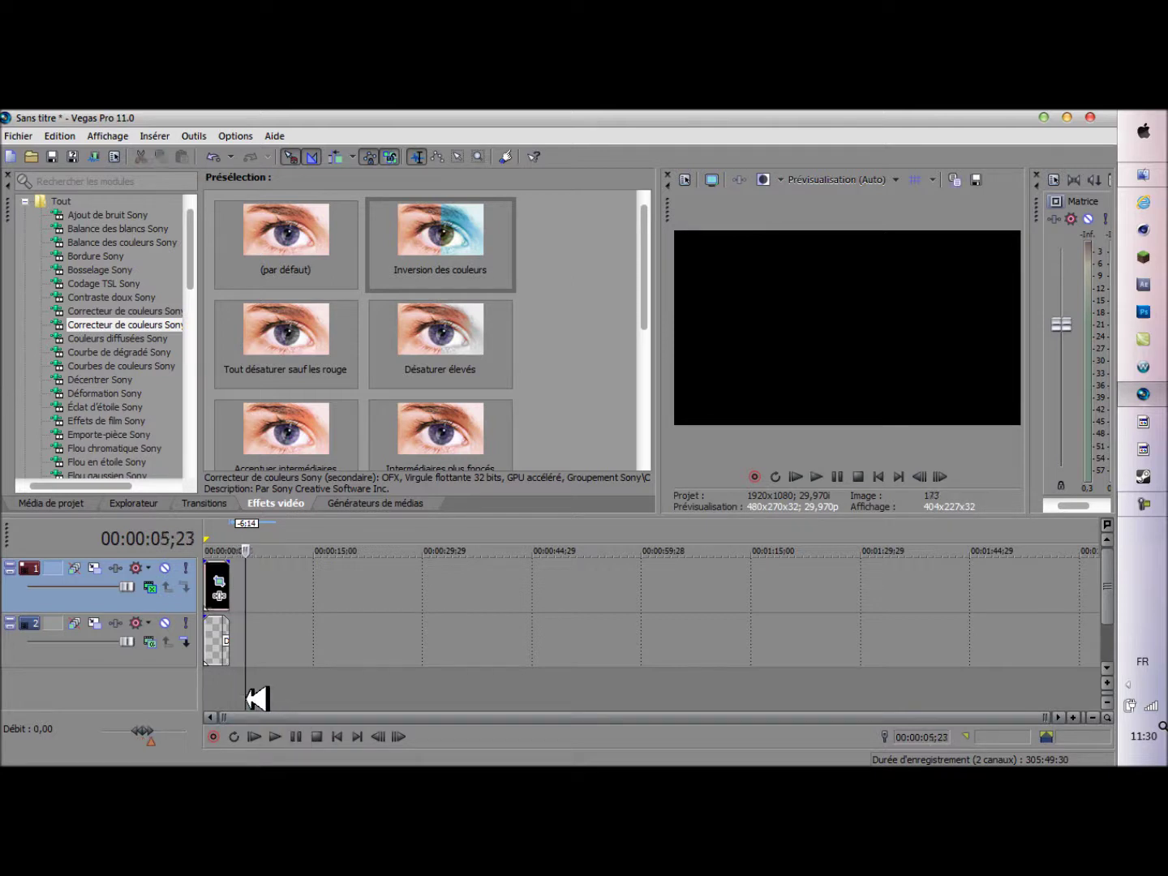
click(209, 698)
click(275, 737)
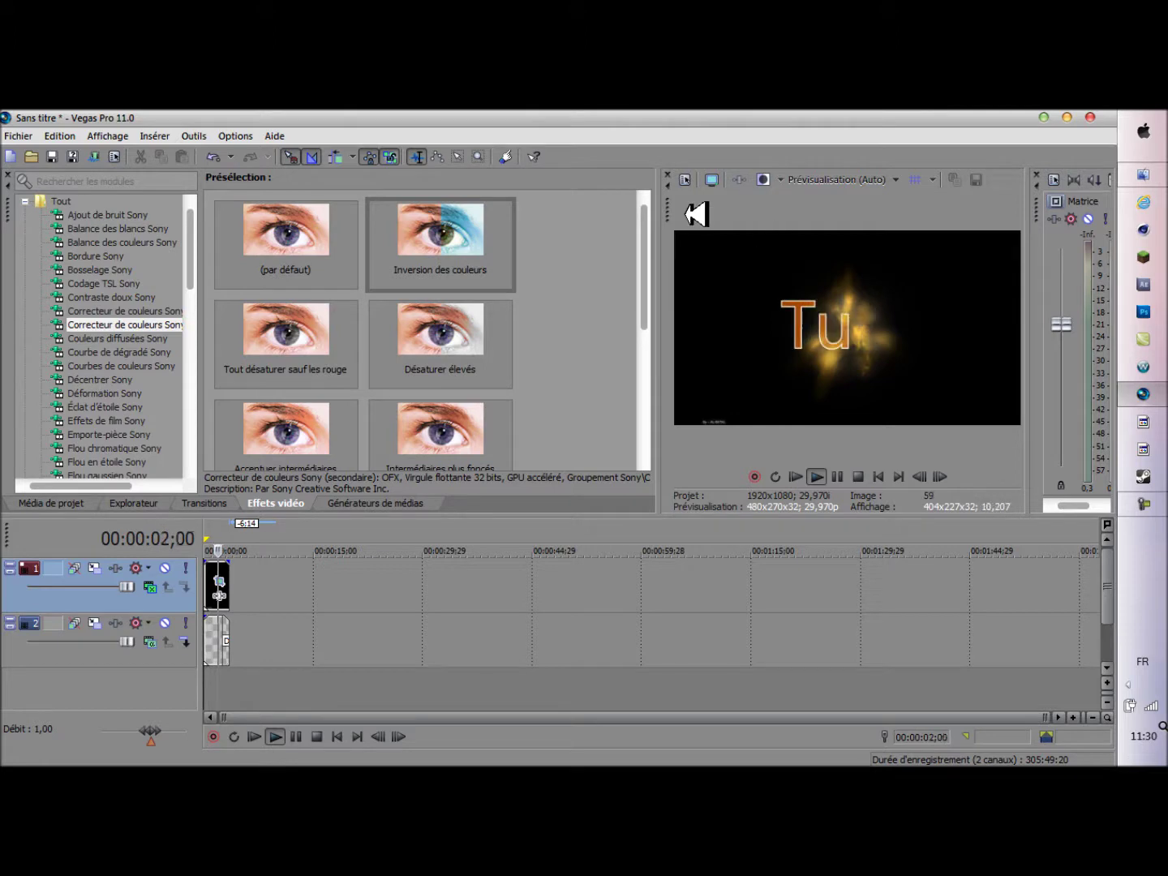
click(297, 736)
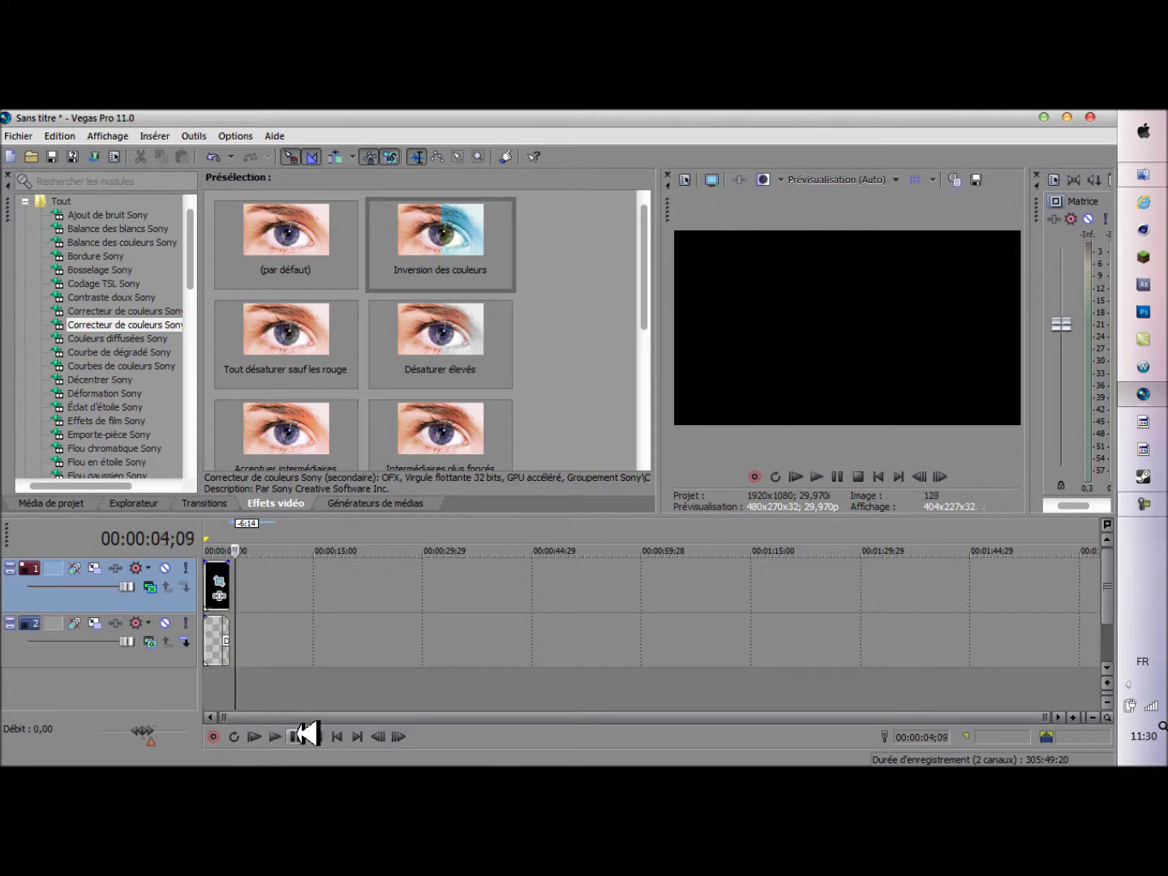
Add a default Titres & Texte Sony clip on track 2 after the first title, with the text "the demon".
click(325, 502)
click(149, 310)
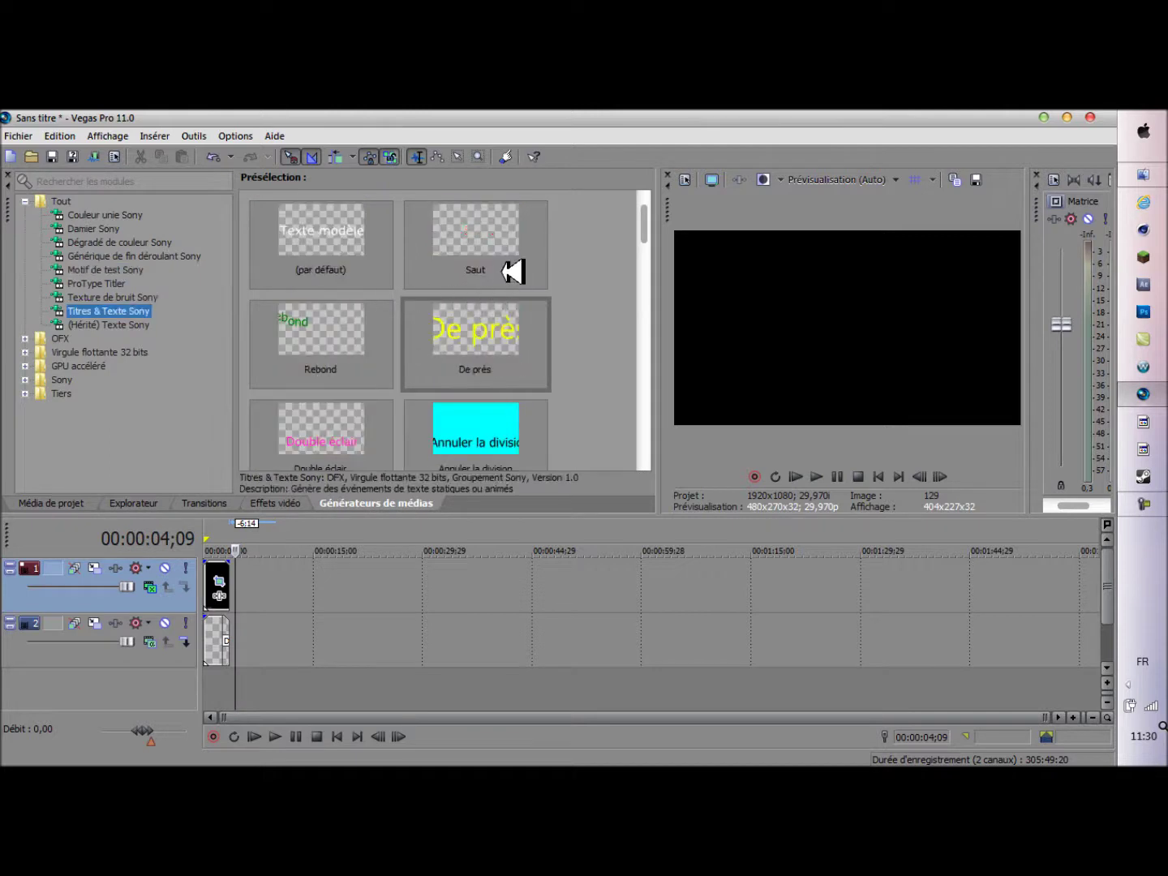
drag(313, 243, 294, 647)
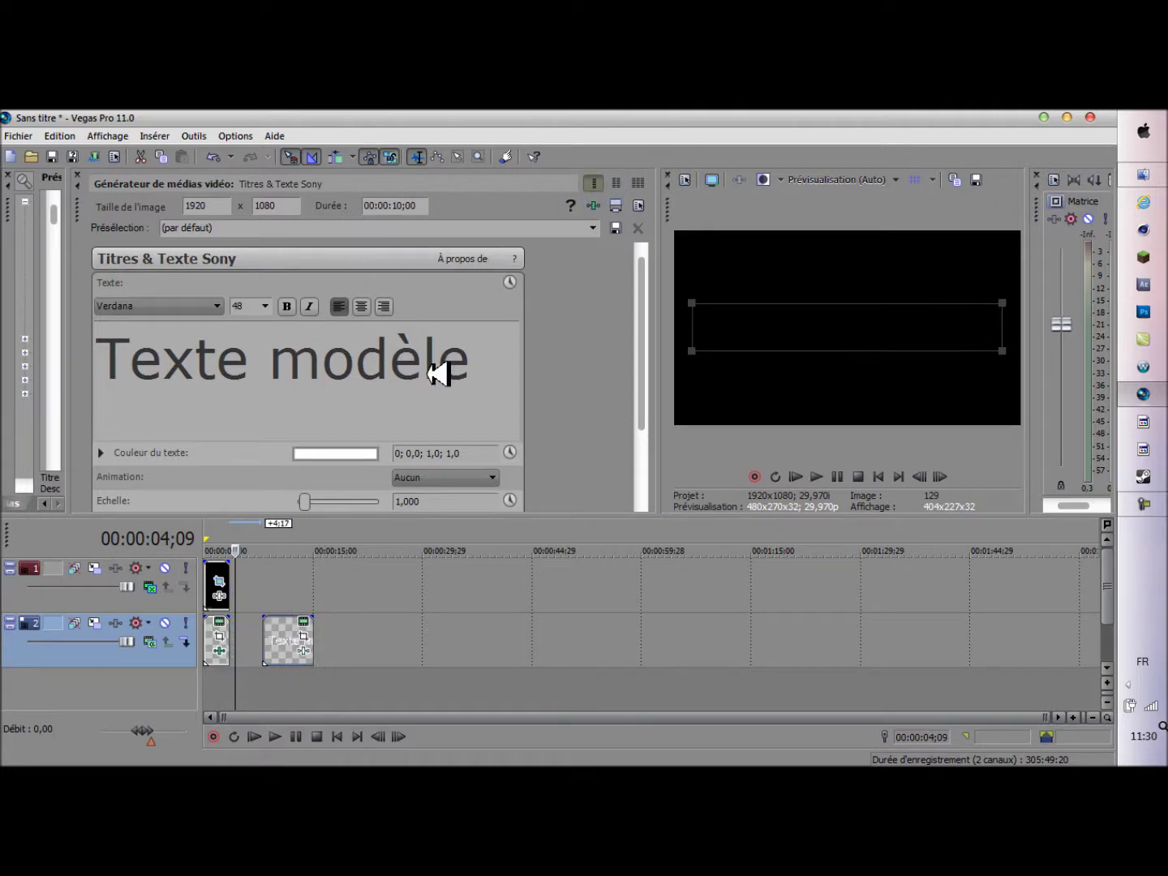
drag(496, 357, 12, 346)
key(Delete)
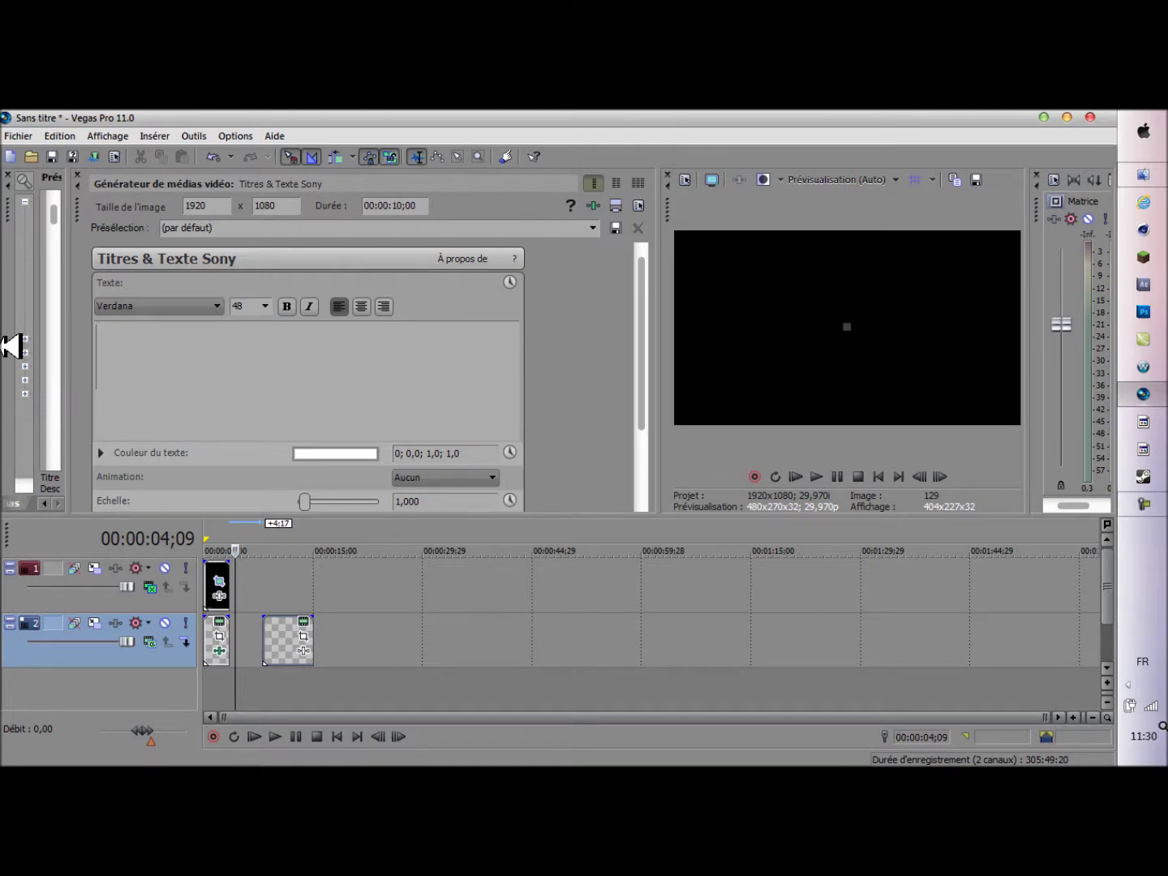
text(the demon)
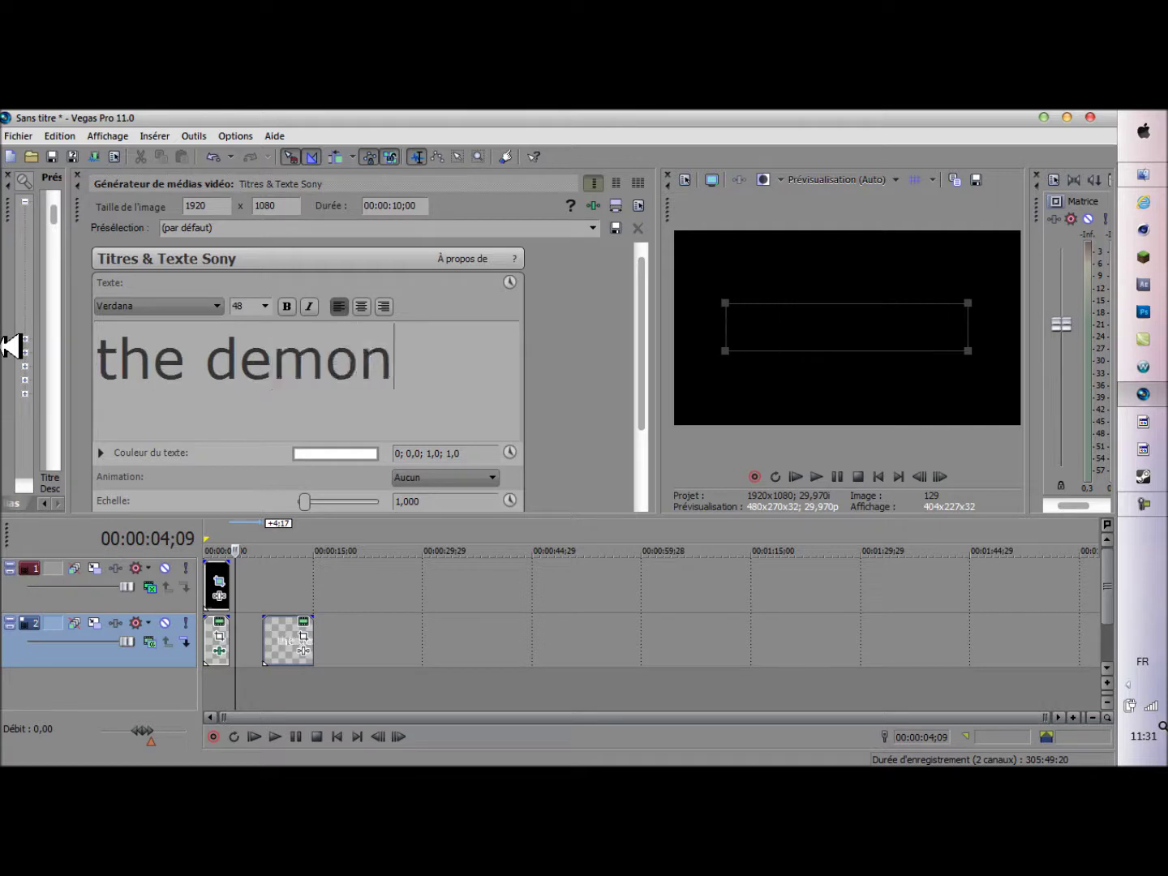
click(80, 176)
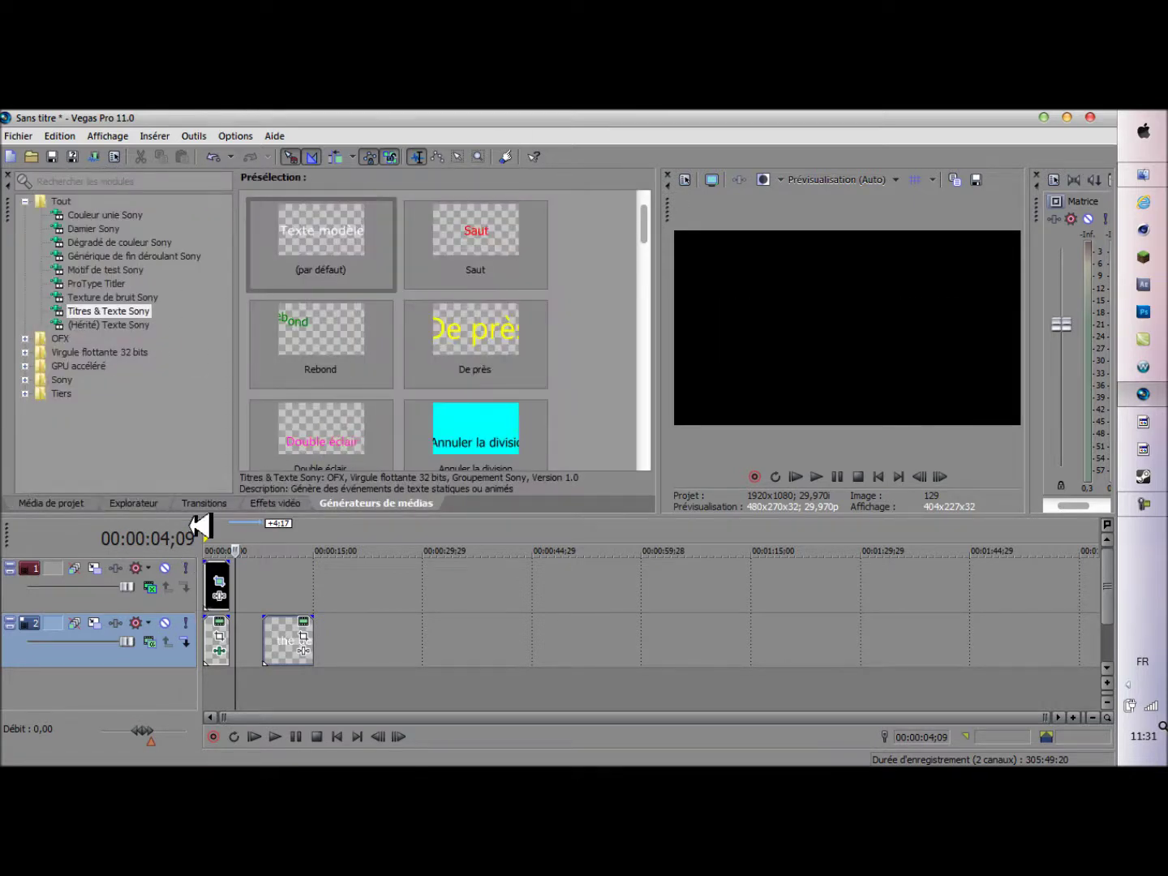
Reapply the Tournoiement transition at the end of the "Tuto" title and move "the demon" clip directly against it.
click(217, 502)
drag(398, 333, 231, 653)
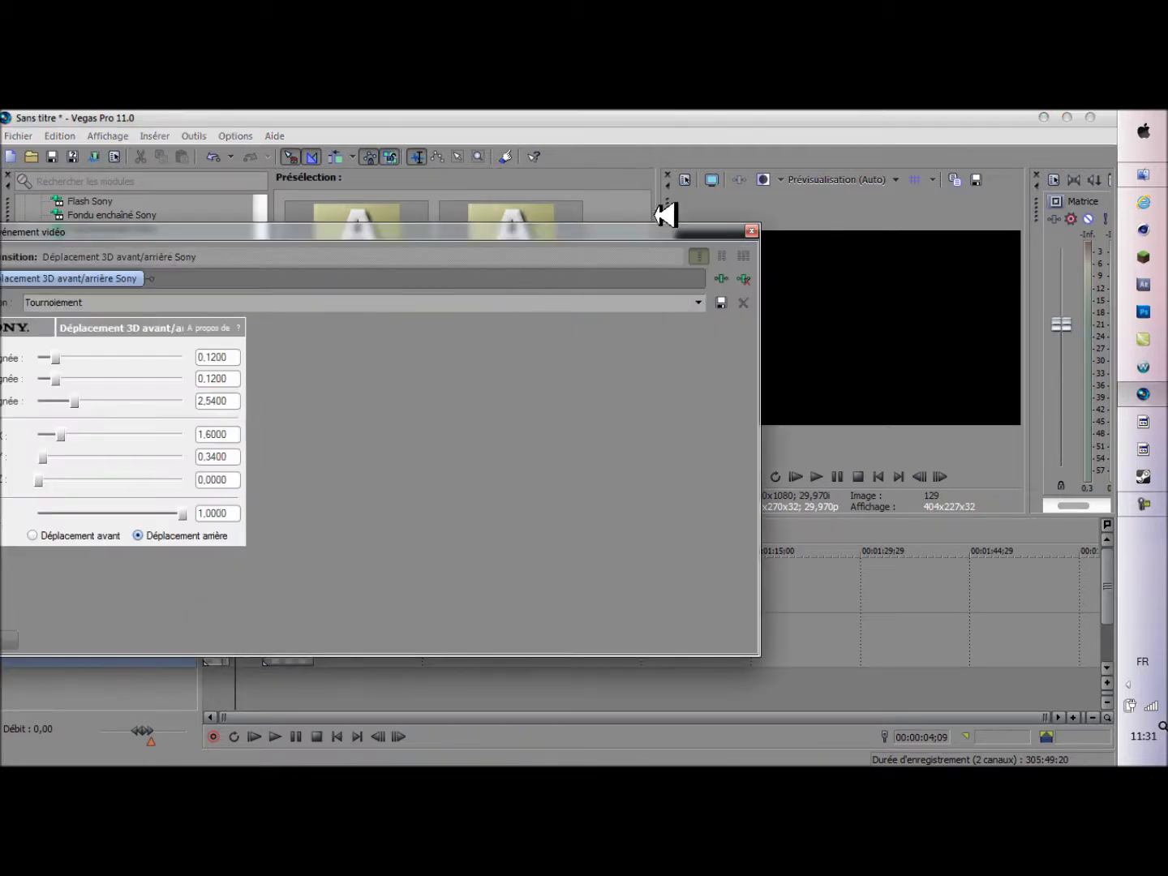
click(751, 232)
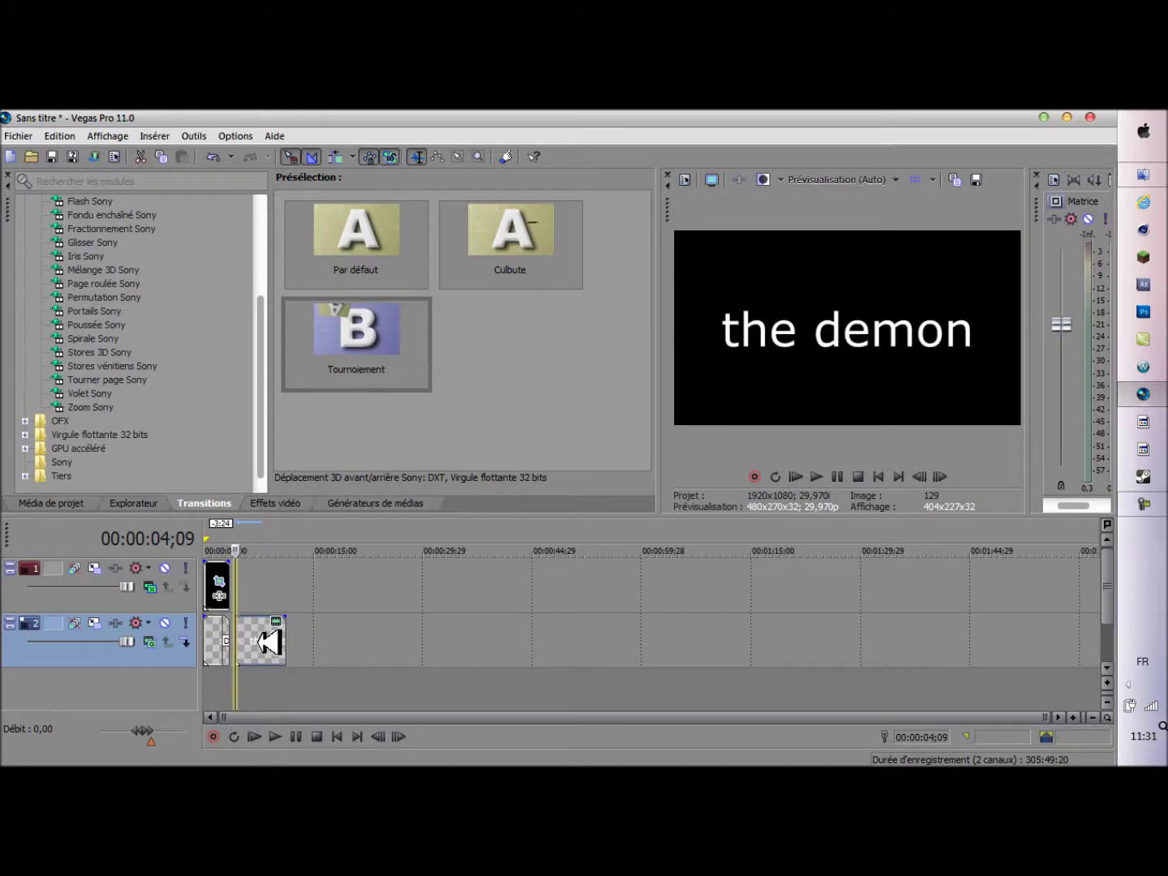
drag(253, 642, 247, 643)
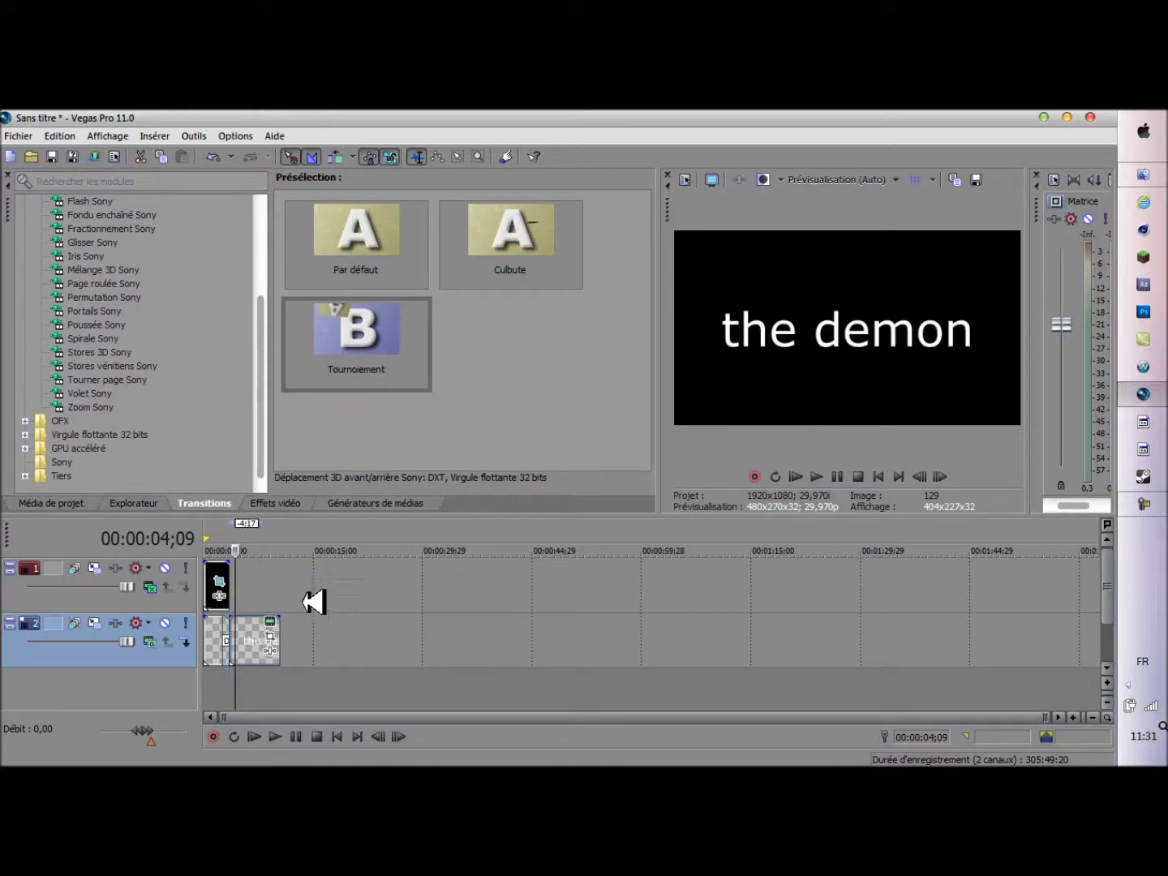
Extend the 4.jpg clip to the end of "the demon" title and set the loop region to end at 00:00:10;14.
drag(231, 678, 171, 674)
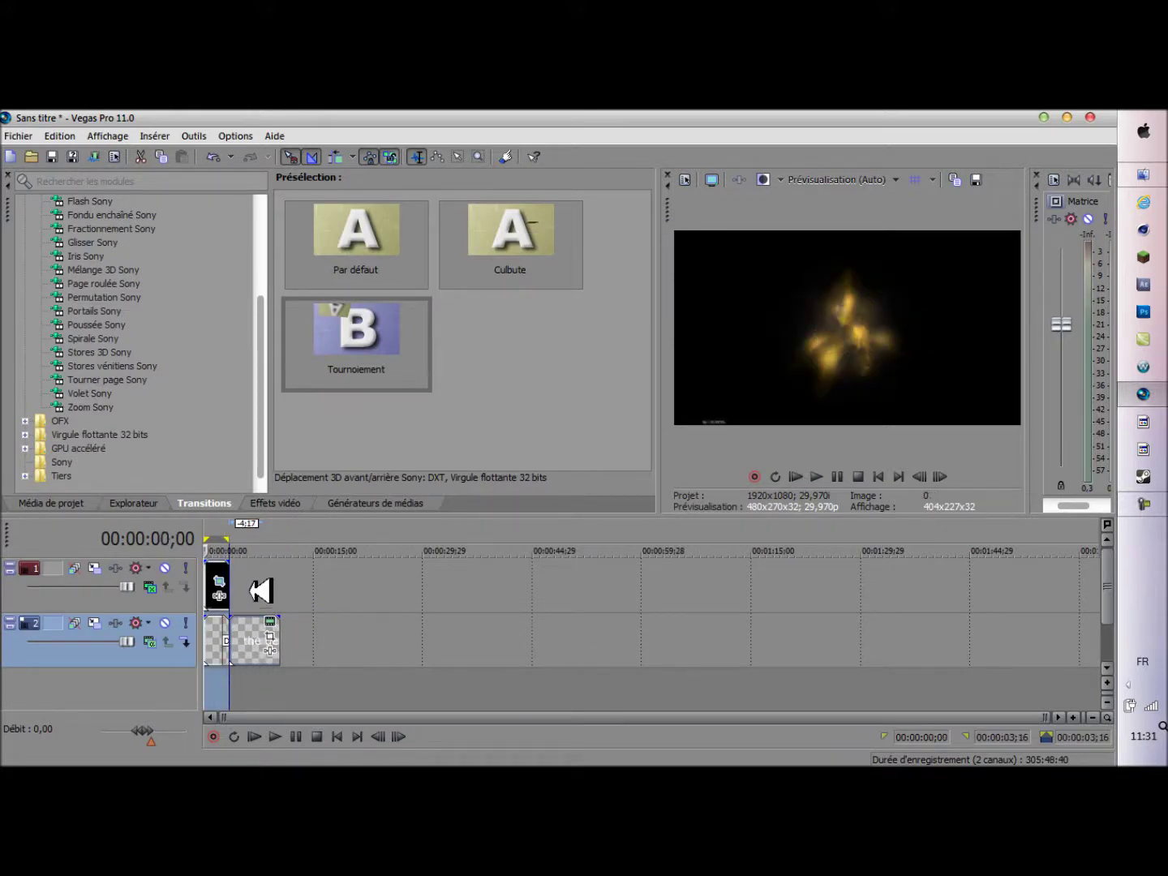
drag(236, 587, 280, 585)
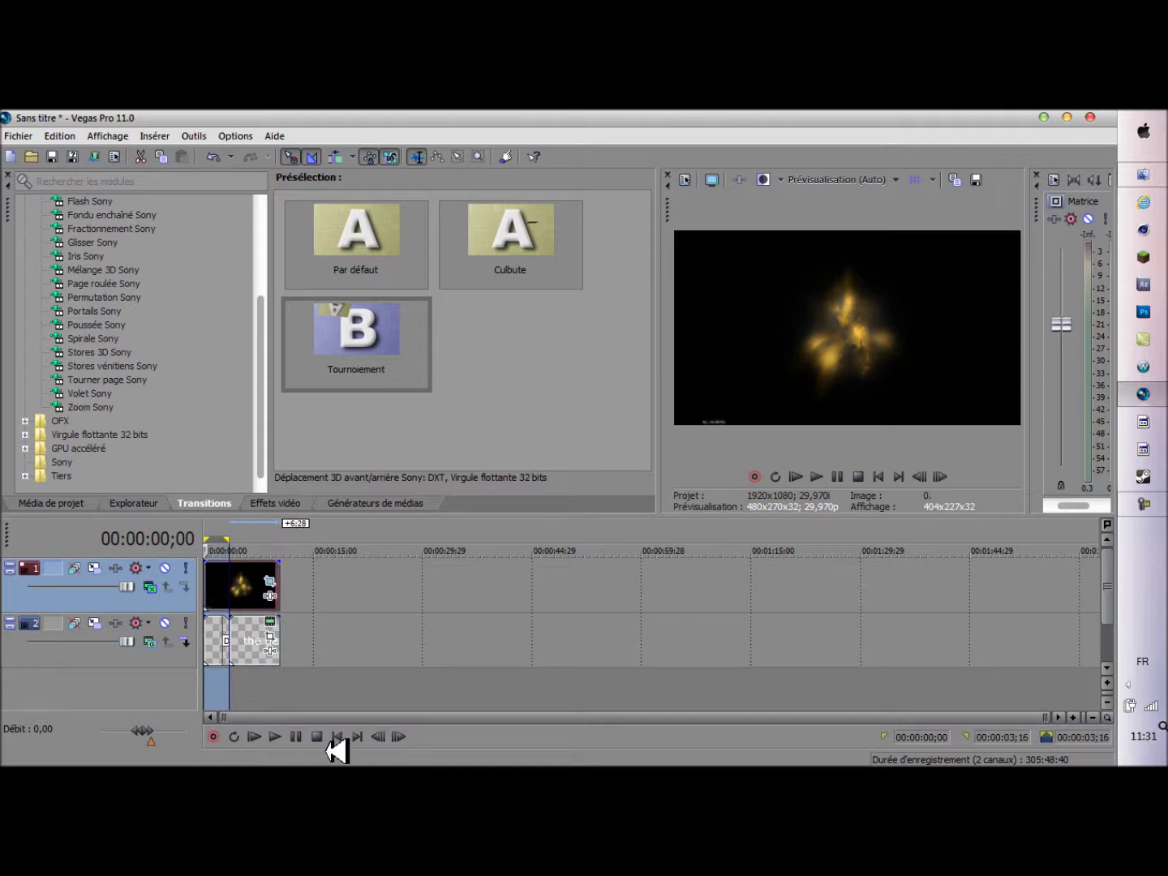
click(275, 736)
drag(250, 539, 277, 537)
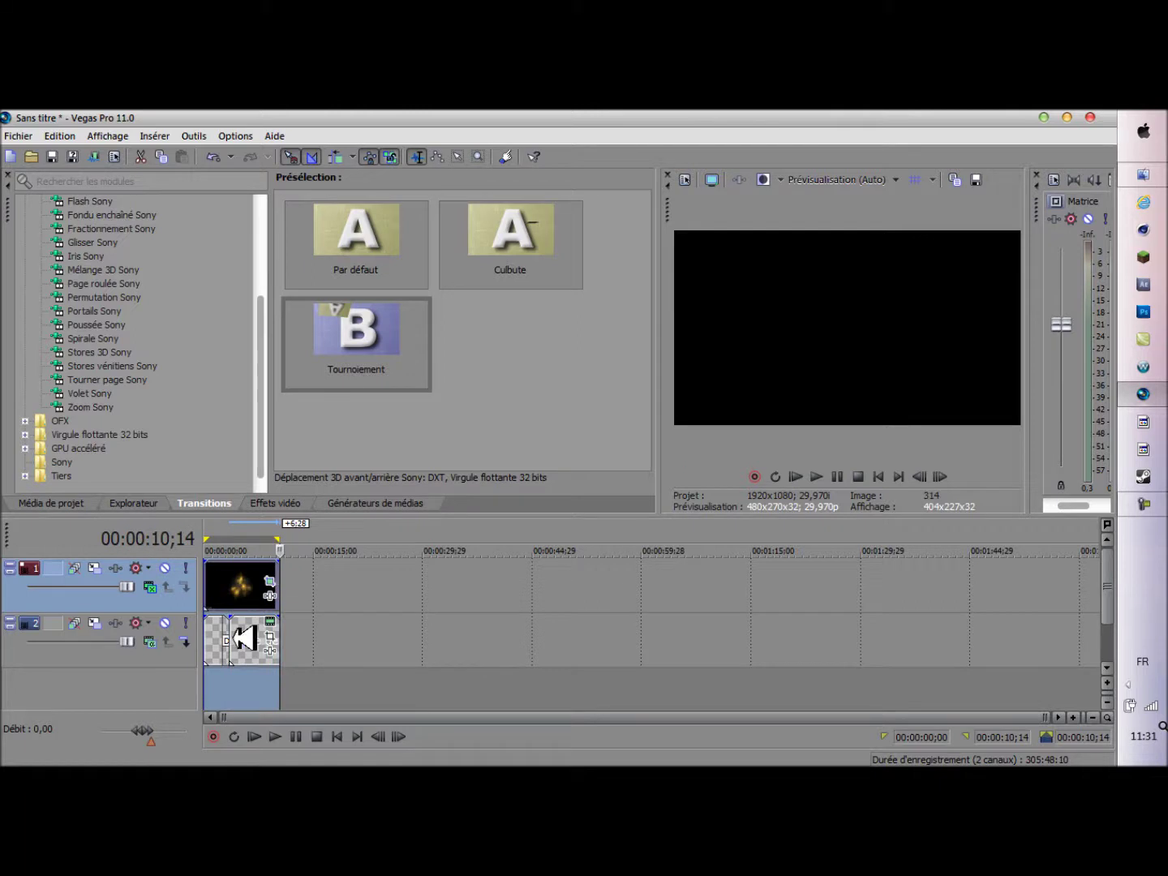
Play the two-title composite within a loop region ending with the clips, and pause at 00:00:07;01.
drag(284, 688, 325, 702)
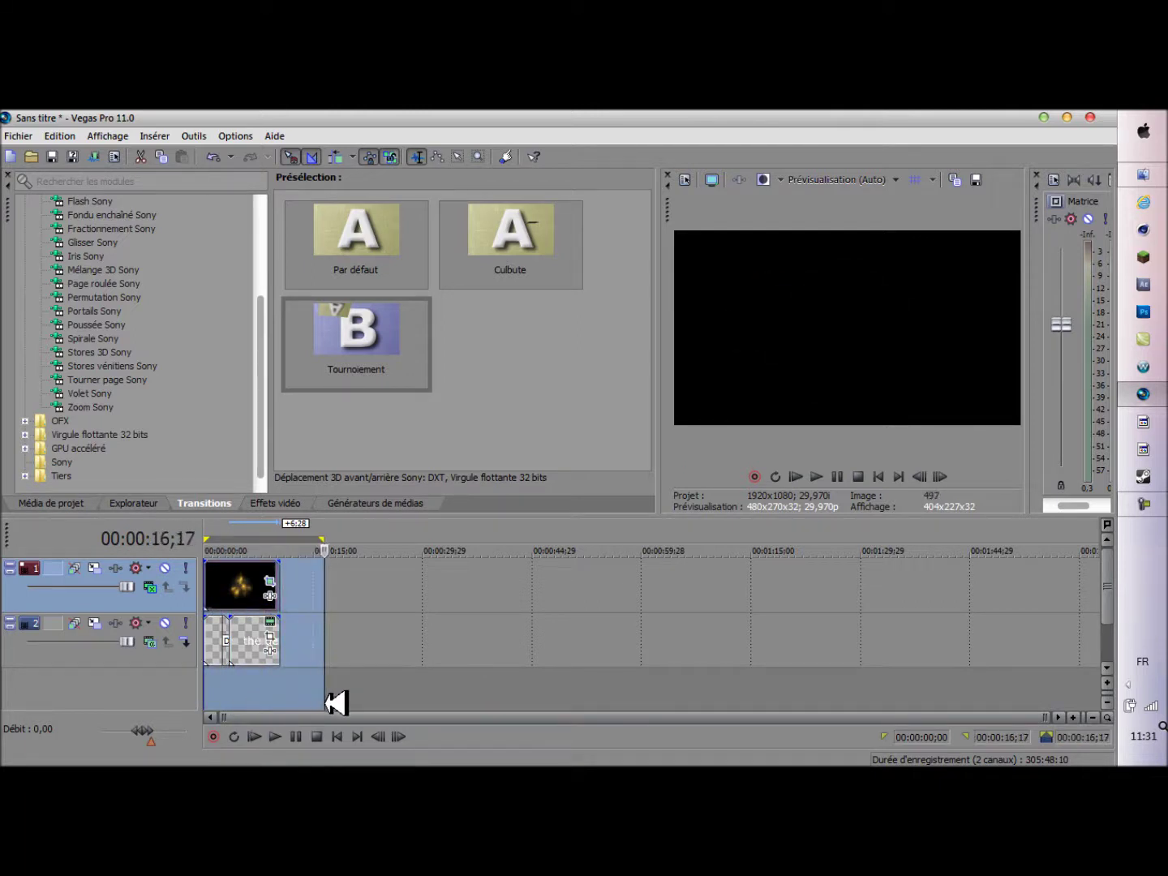
click(276, 737)
drag(327, 683, 293, 683)
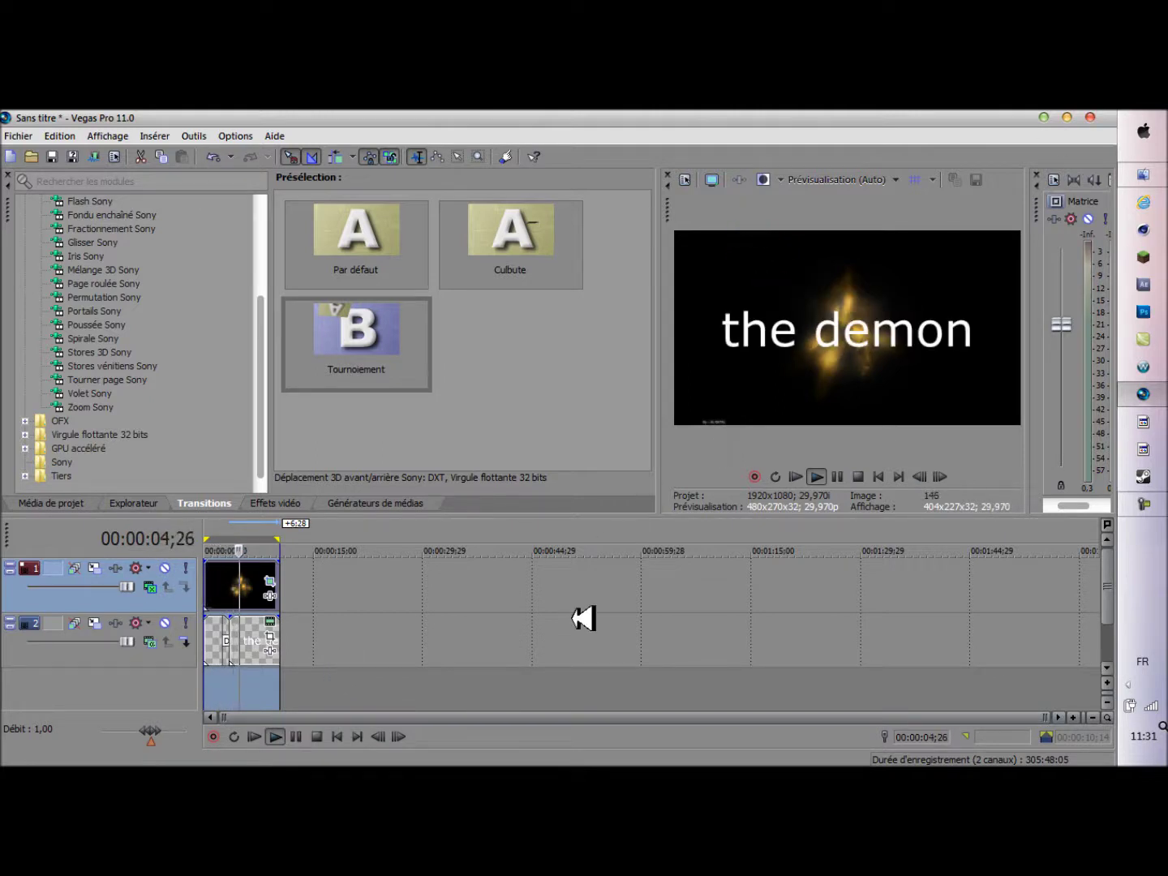
click(299, 735)
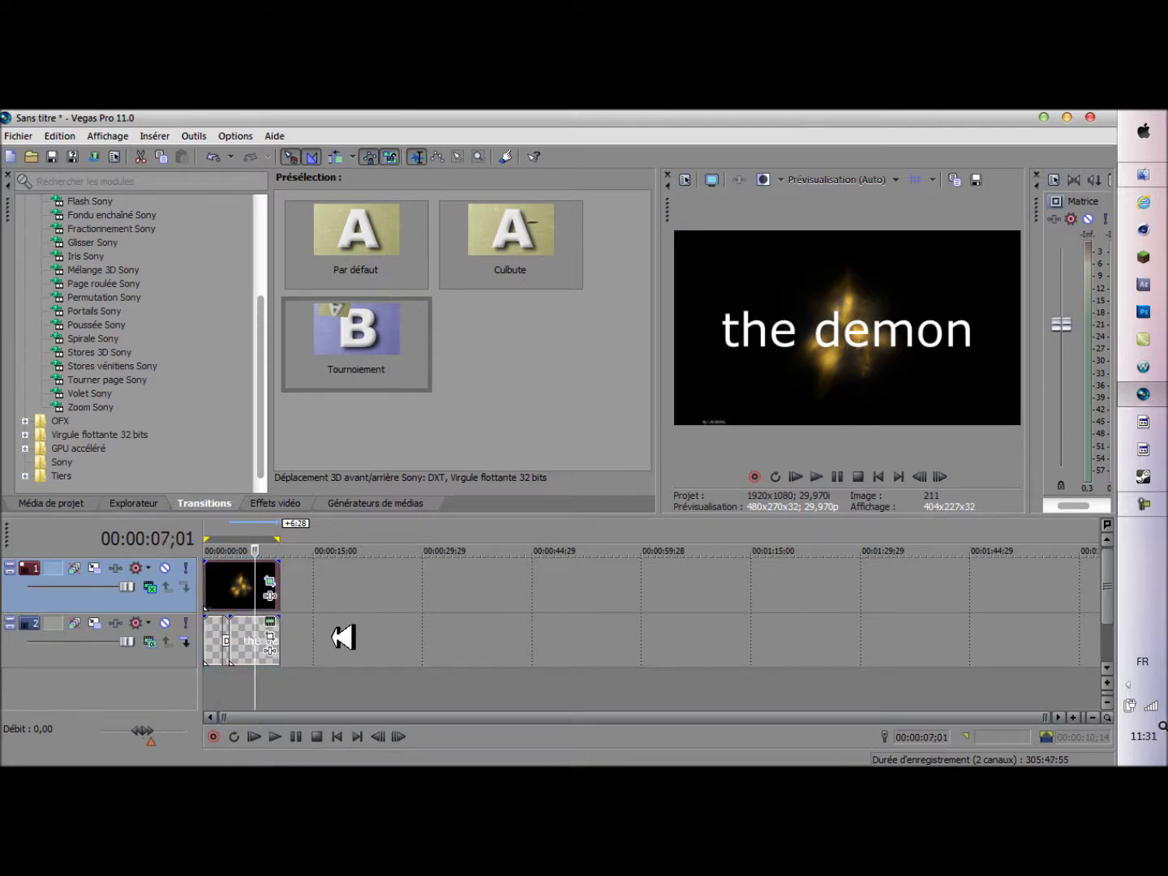
scroll(469, 581, up, 4)
scroll(462, 609, down, 3)
scroll(455, 630, up, 1)
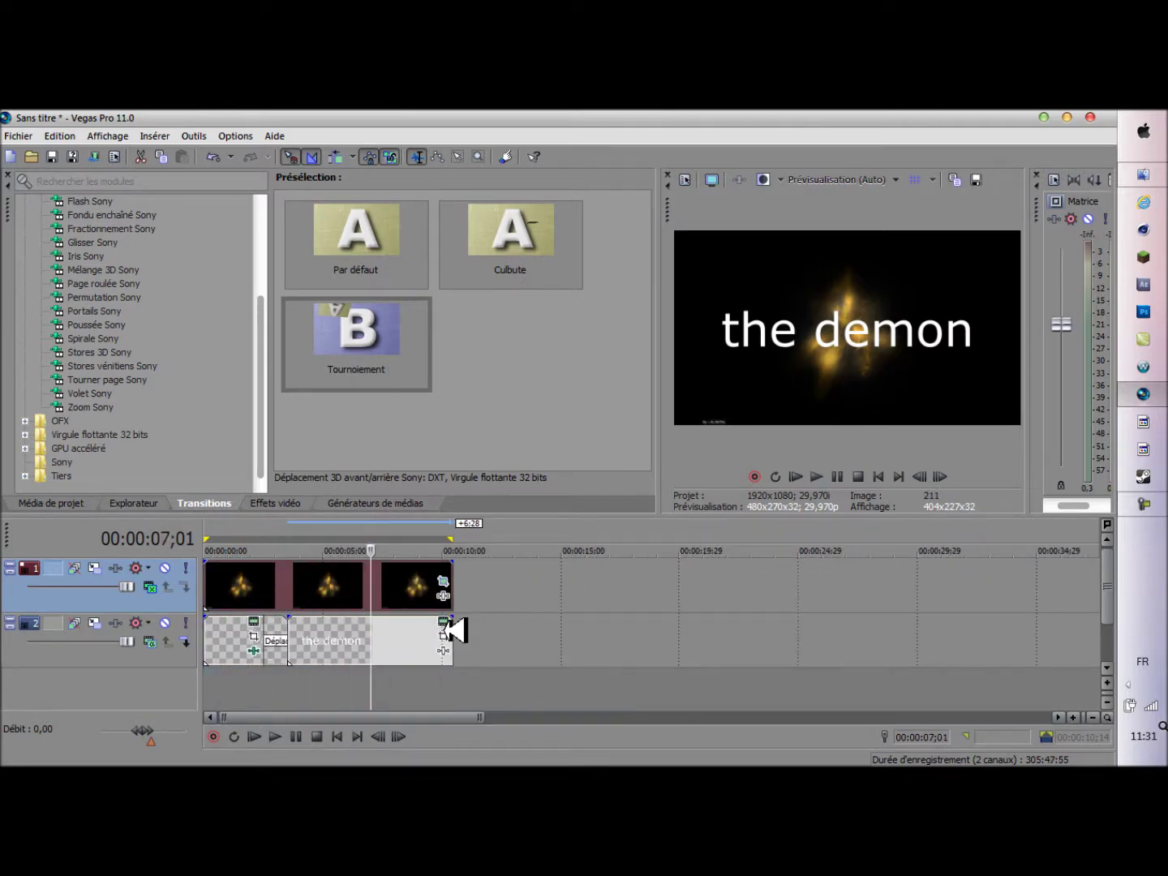
scroll(420, 690, up, 5)
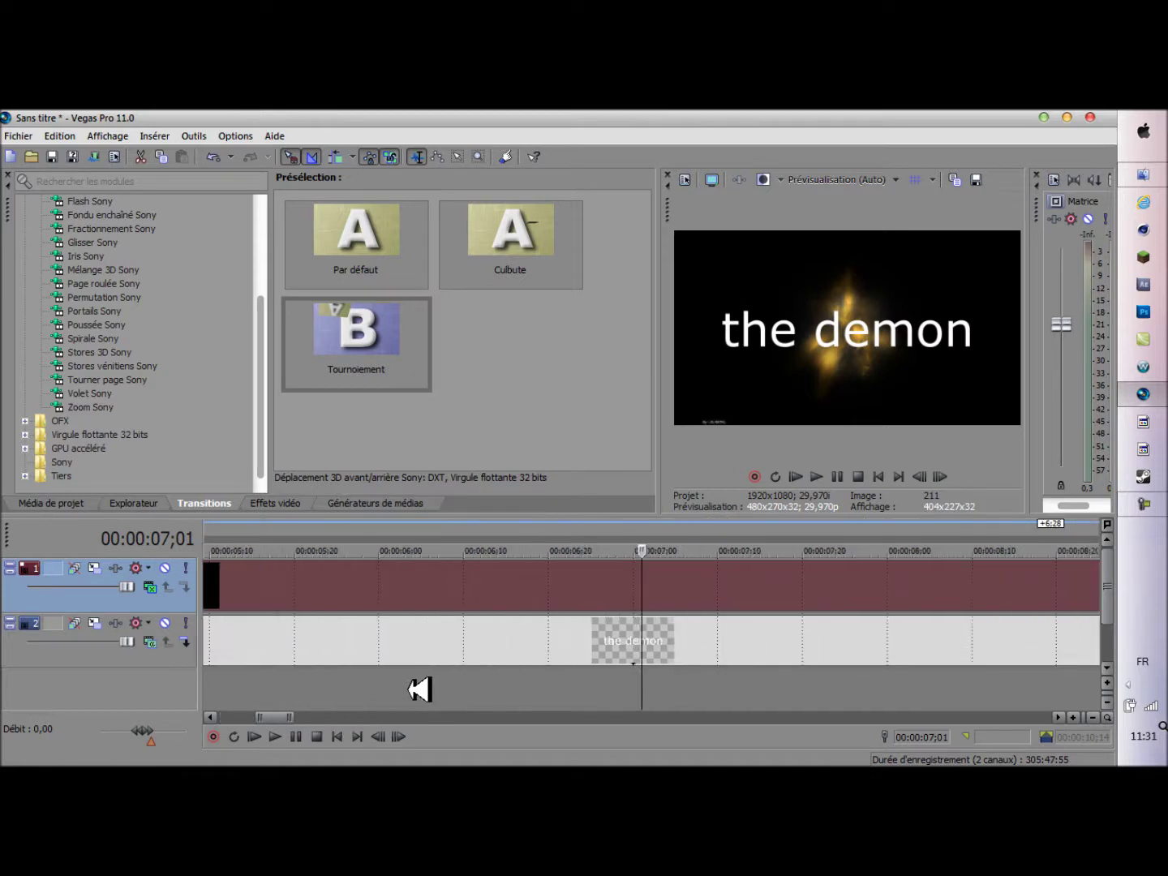
scroll(420, 691, down, 8)
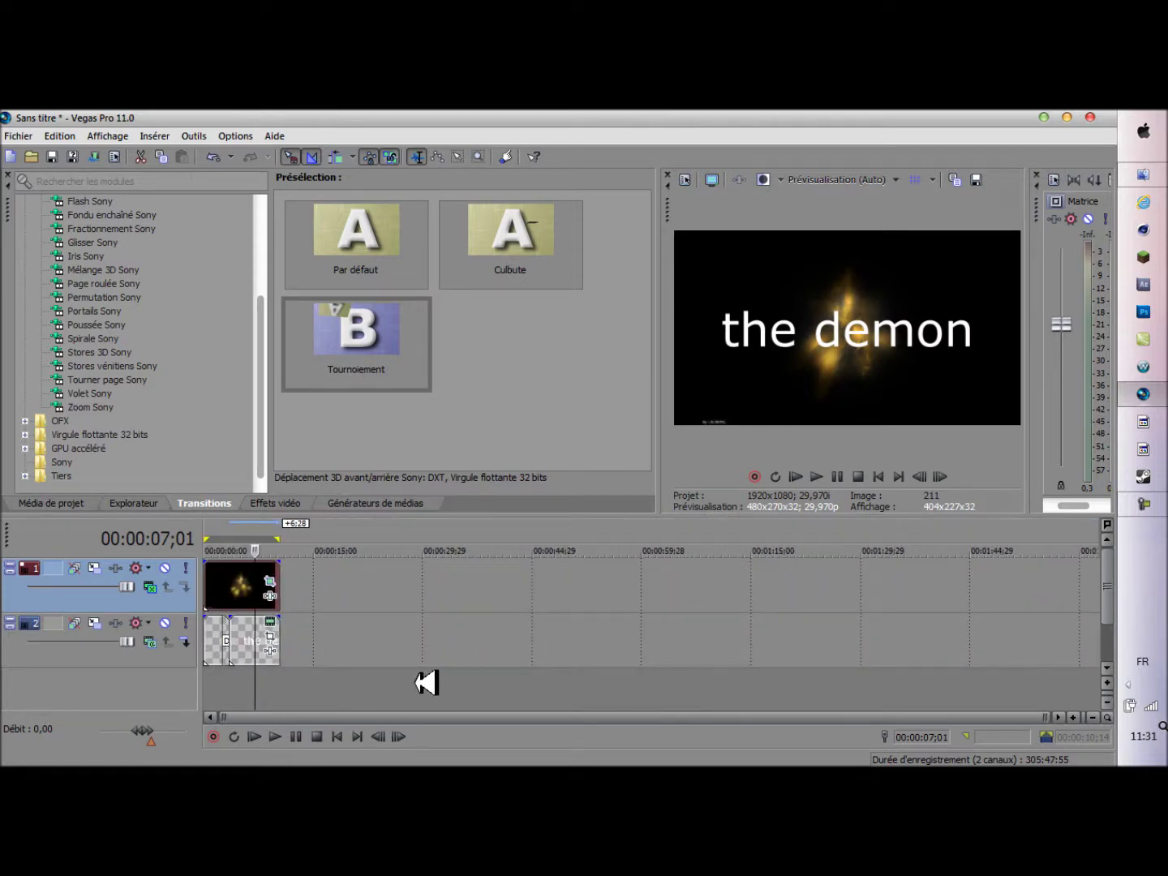
click(1144, 504)
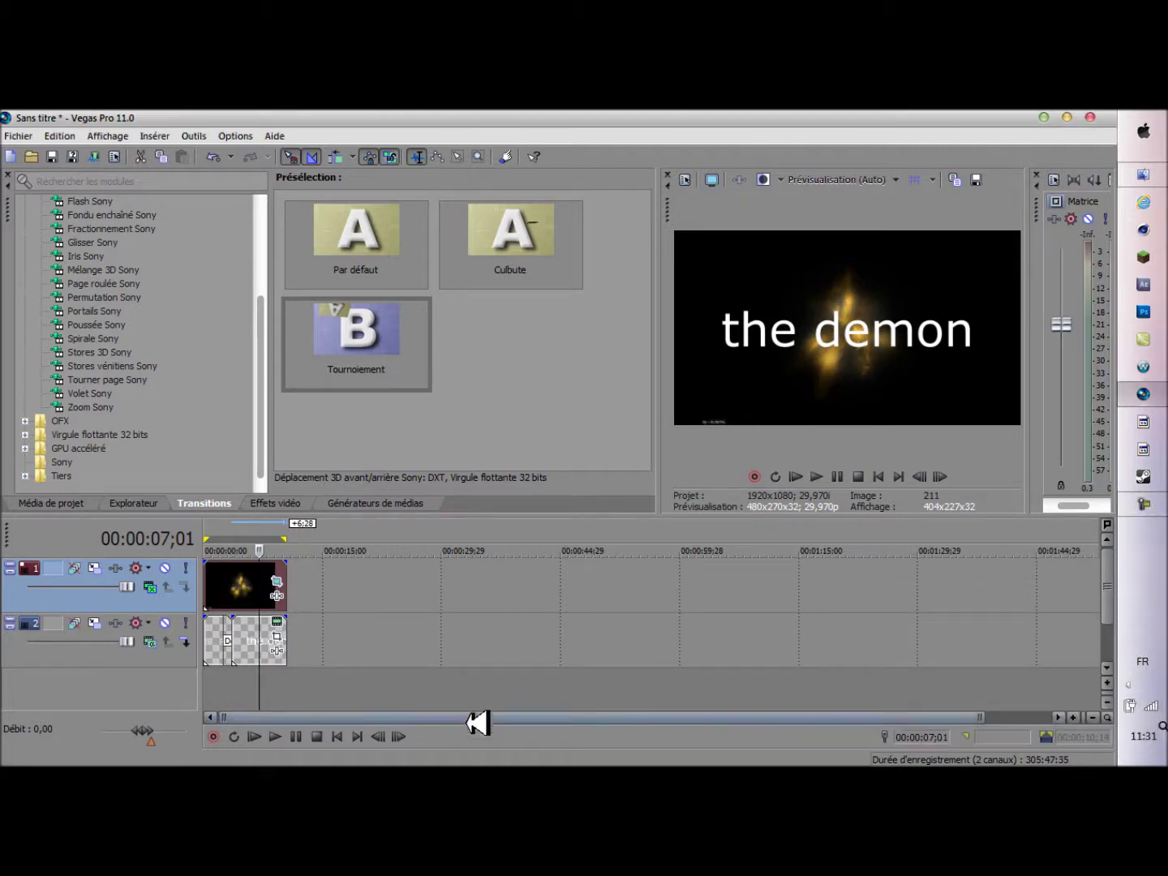
click(482, 647)
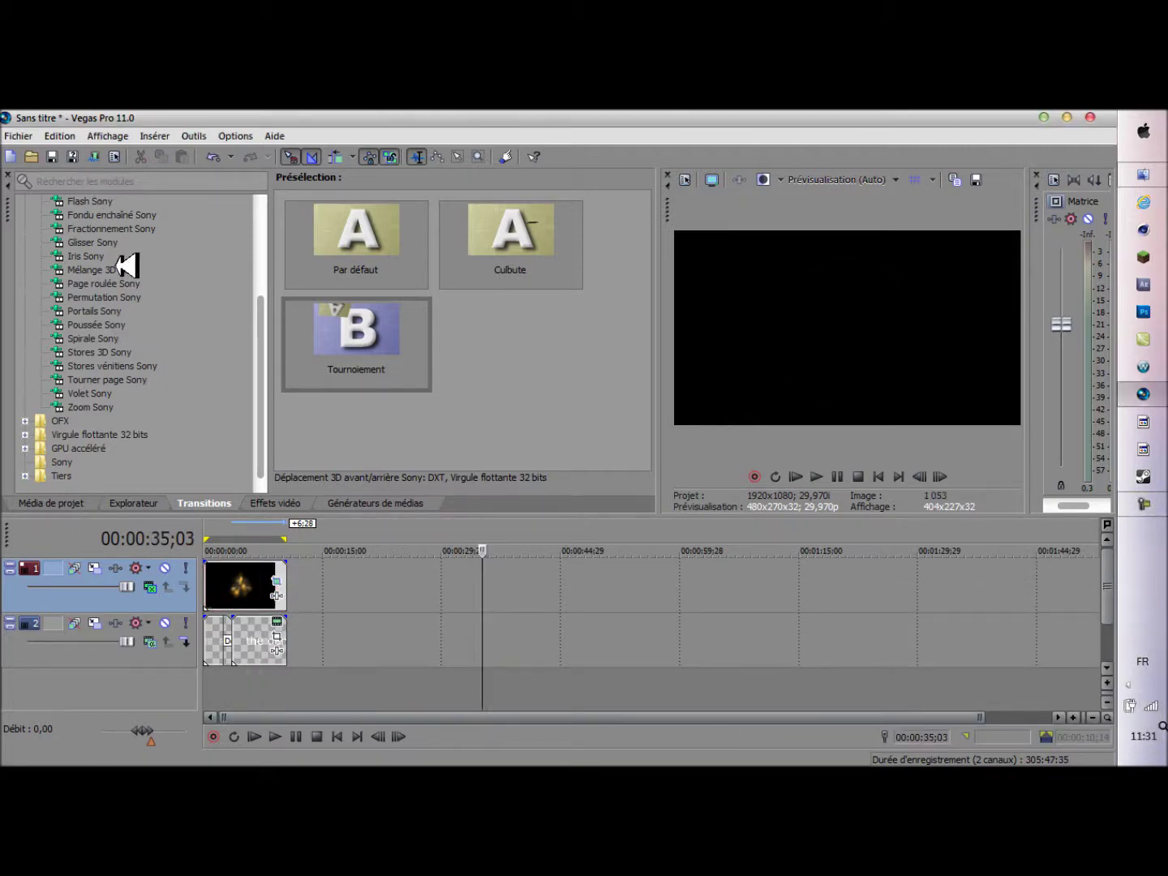
Open the Rendre en tant que settings and choose the Windows Media Video V11 template Vidéo HD 720-30p 6 Mbits/s.
click(105, 156)
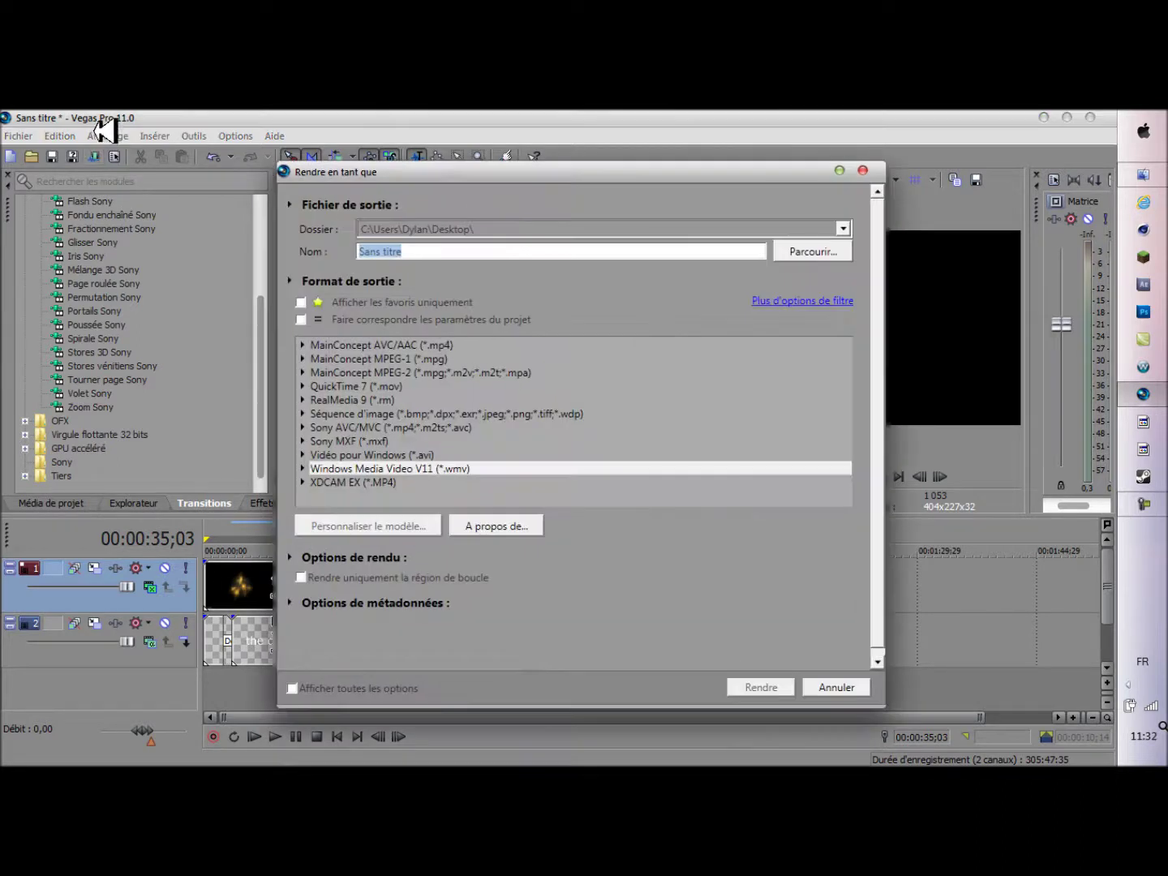
drag(488, 173, 486, 115)
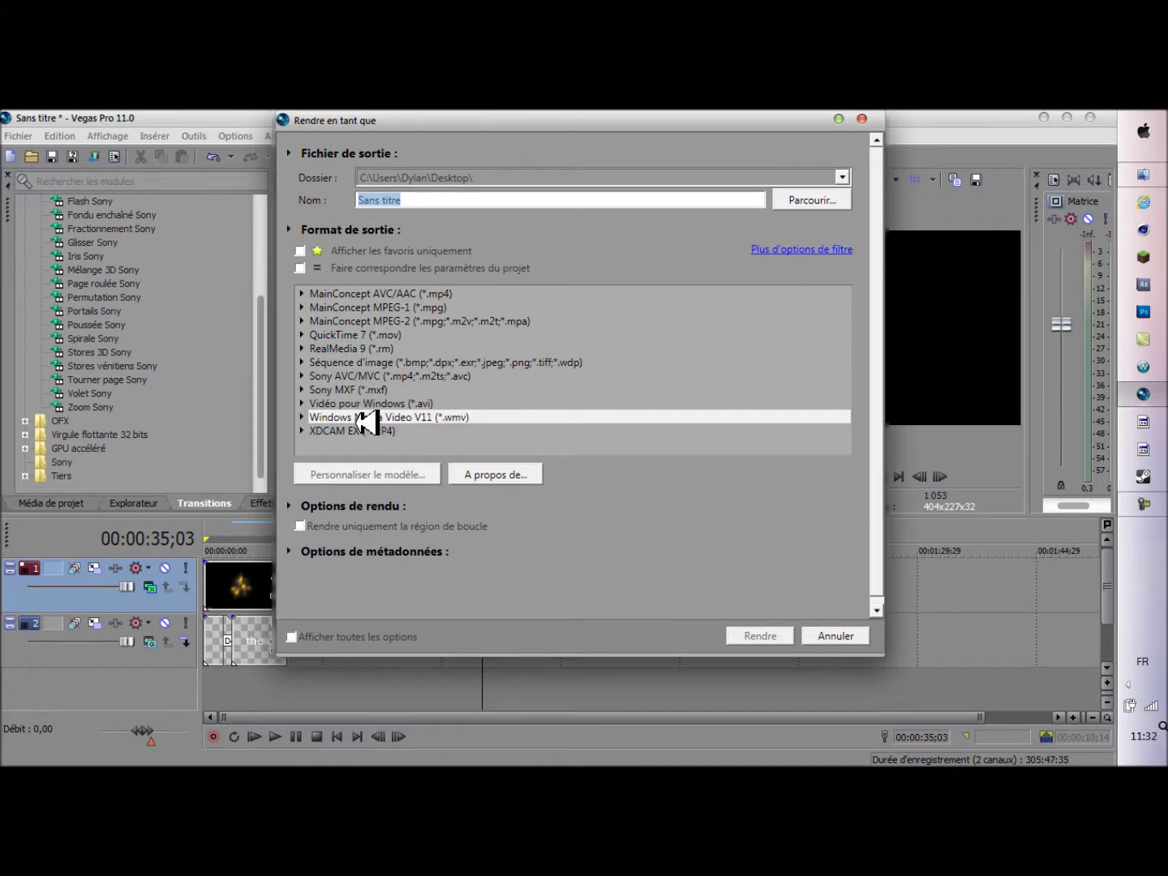
click(303, 416)
drag(852, 357, 817, 456)
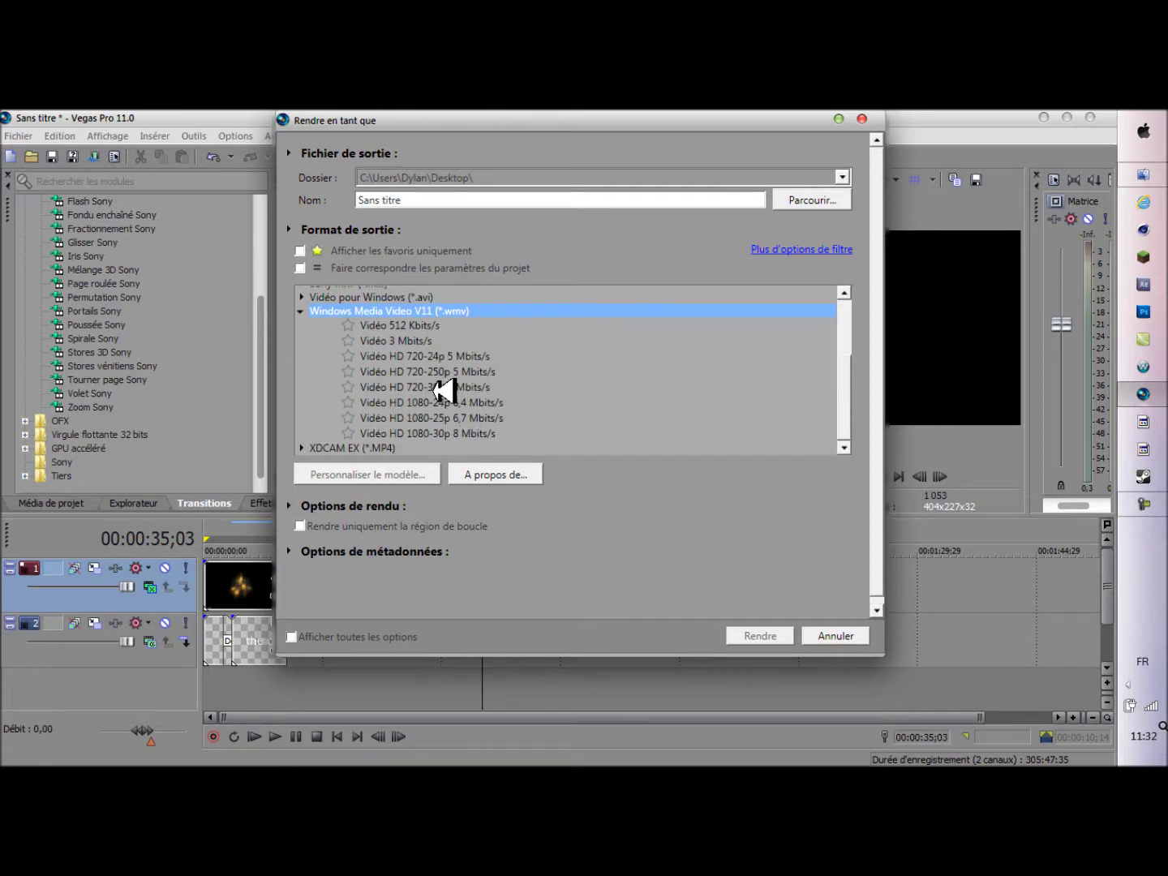
click(447, 389)
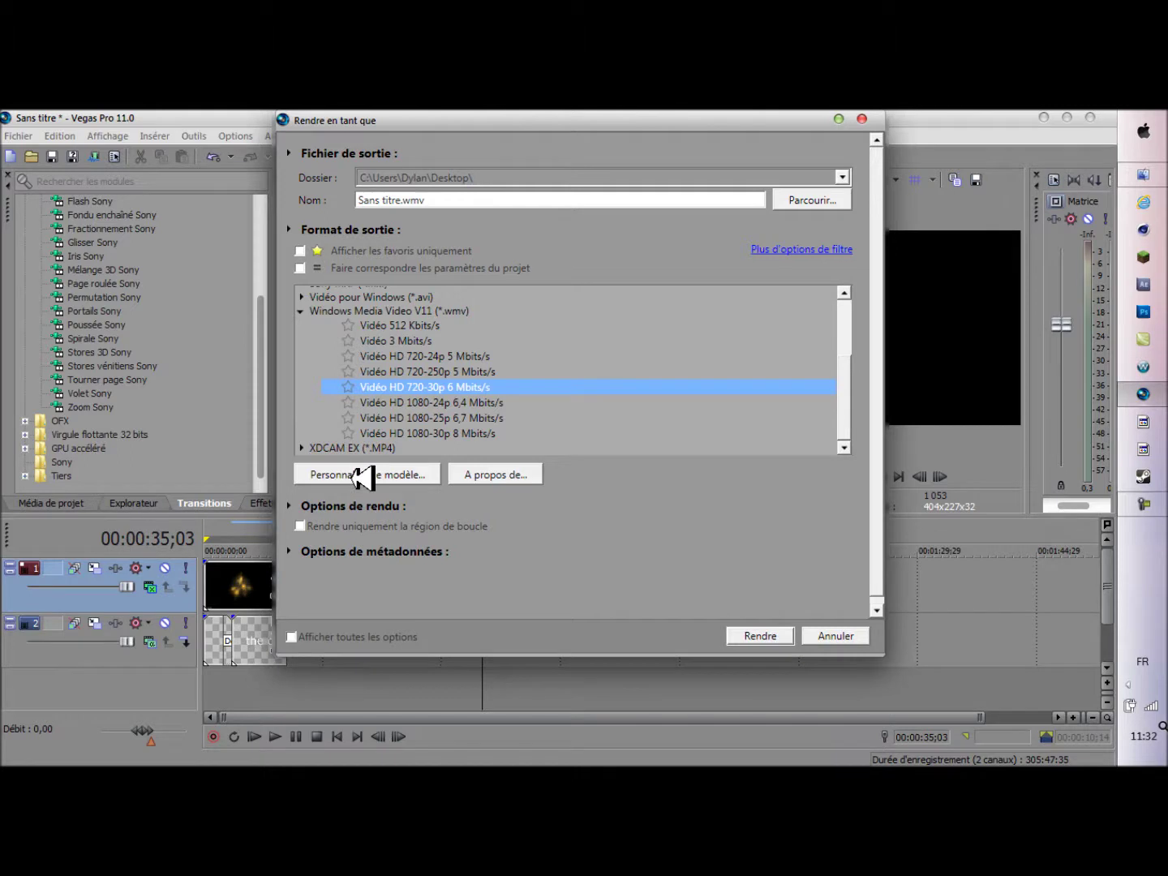
Set the template's video rendering quality to Optimisée and render Sans titre.wmv with the customised template.
click(380, 471)
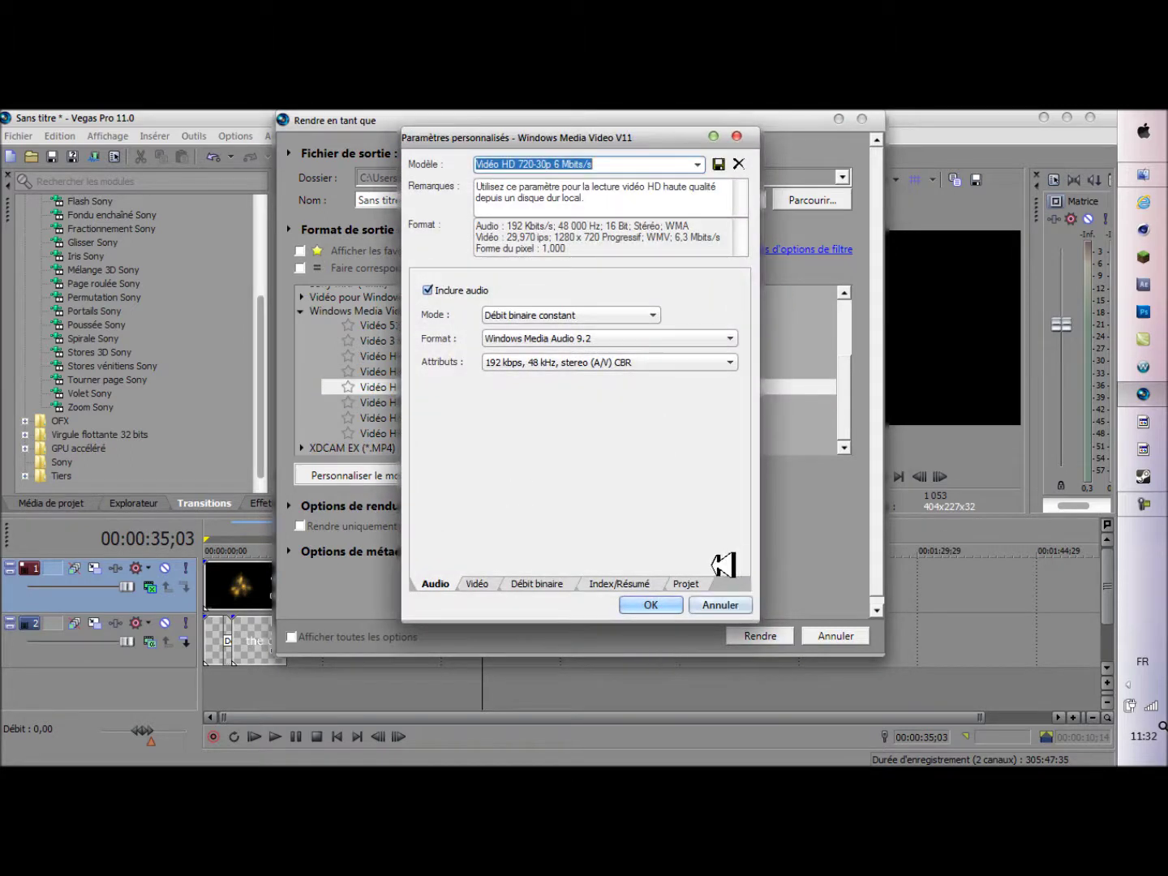
click(688, 582)
click(676, 288)
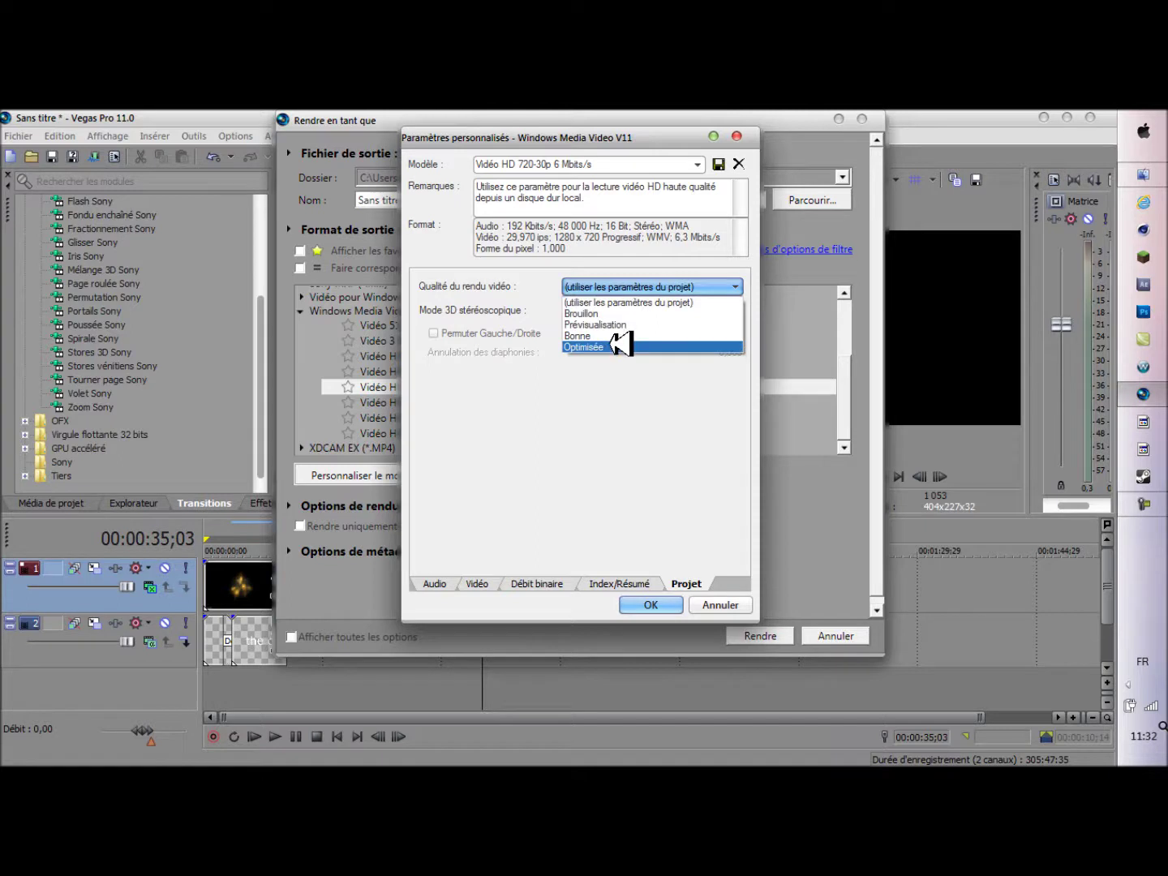
click(621, 346)
click(666, 600)
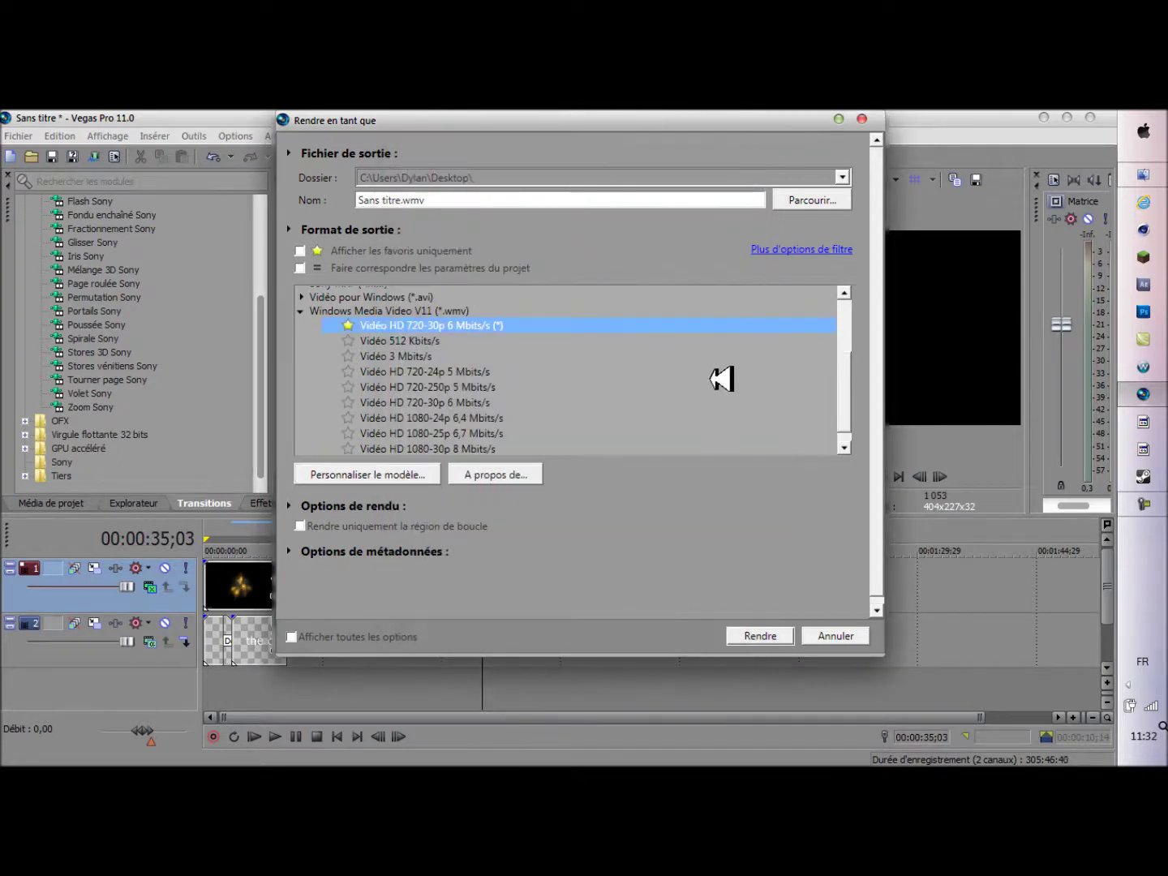
click(349, 325)
click(751, 634)
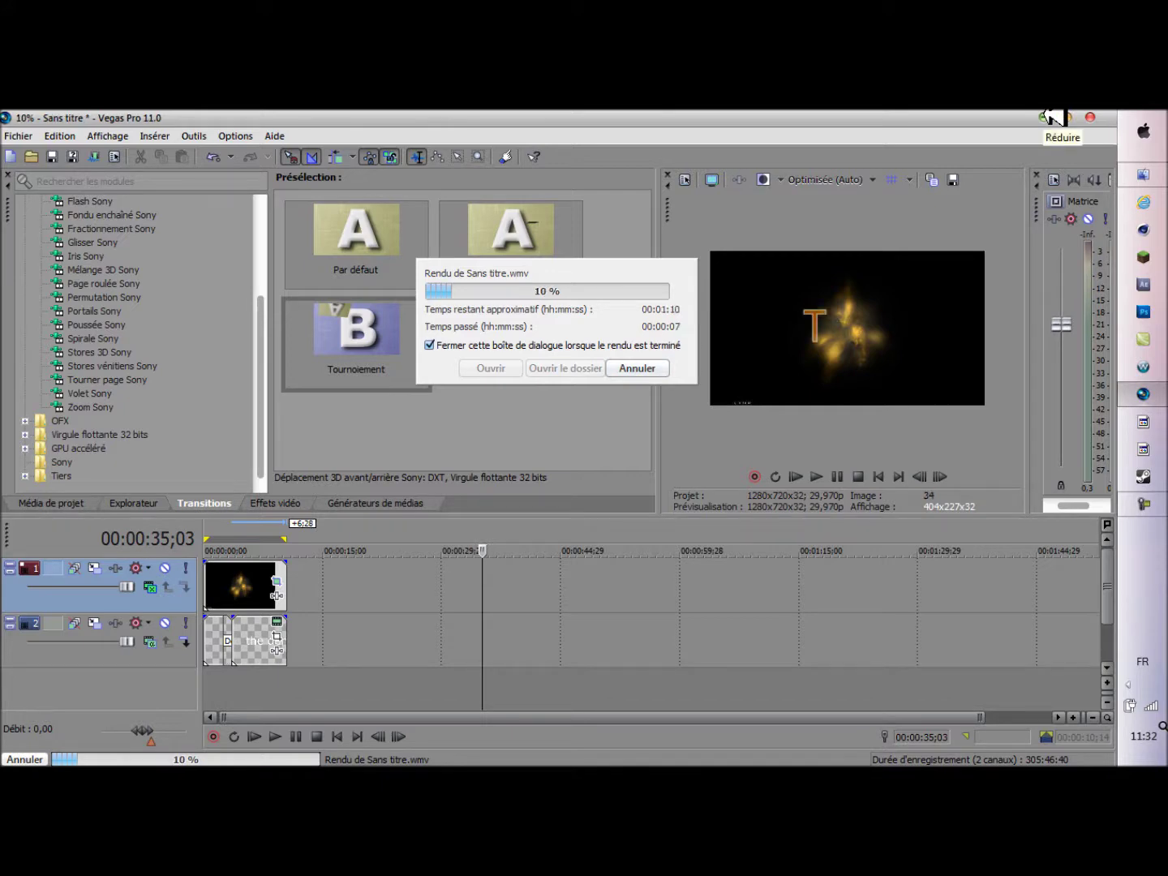
Switch to the desktop, move the Sans titre video file to the middle of it, and return to Vegas Pro.
click(1055, 119)
click(924, 223)
drag(38, 417, 547, 337)
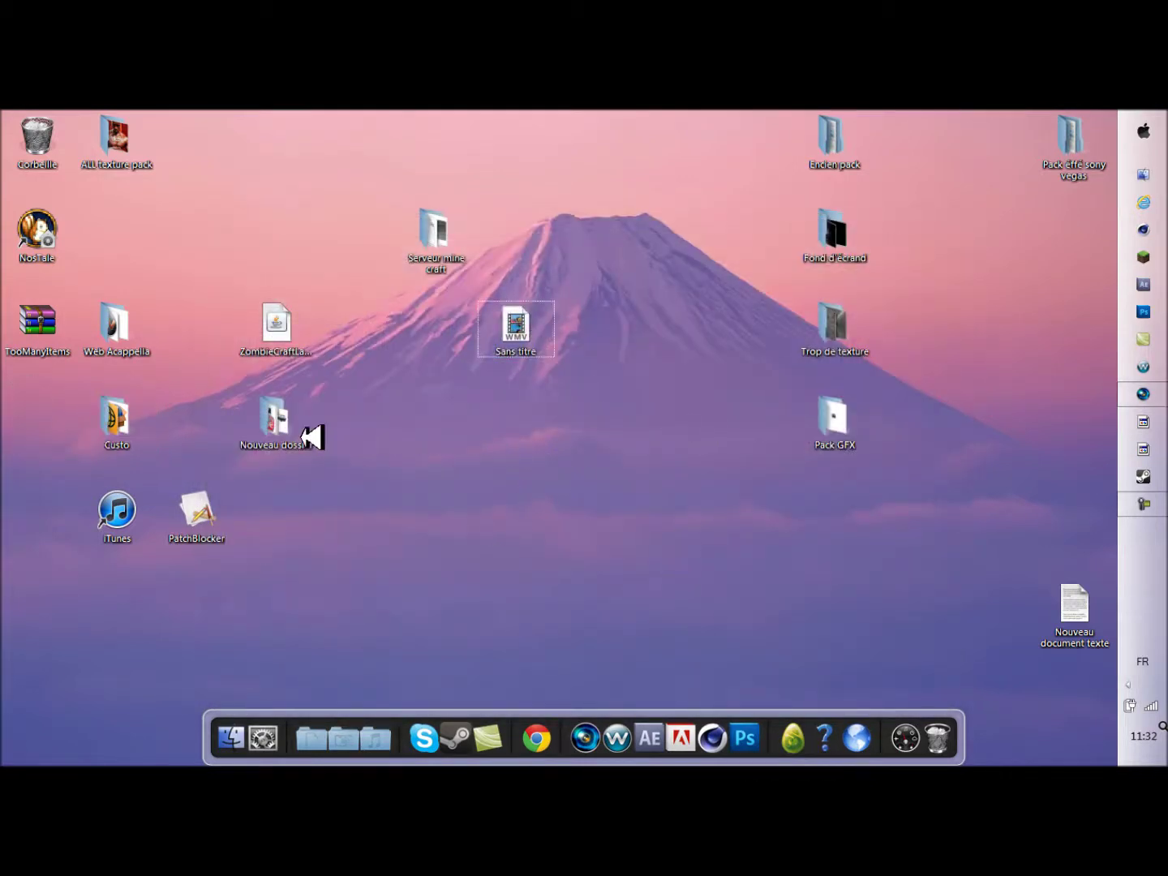
click(1160, 397)
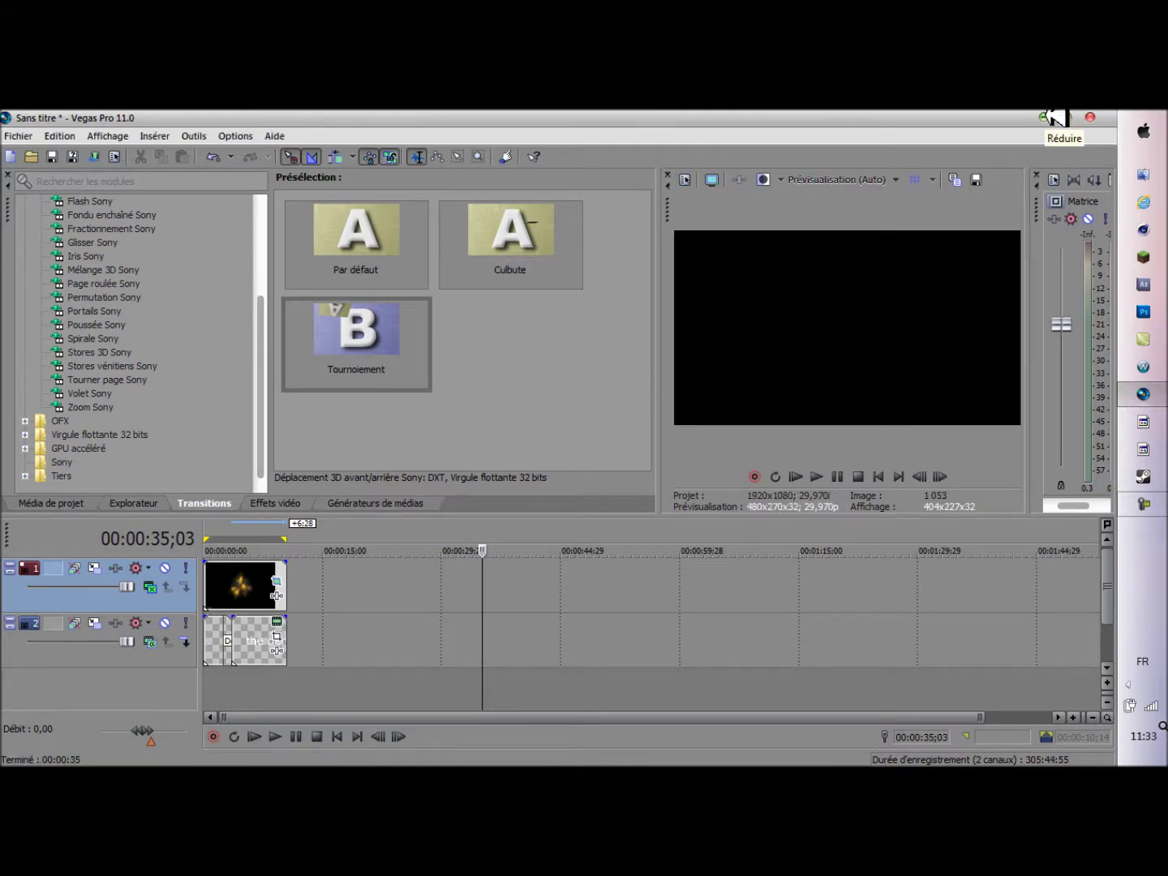
Switch to the desktop, play the rendered Sans titre video, pause it at 00:04 and close the player.
click(1056, 119)
right_click(592, 400)
click(661, 447)
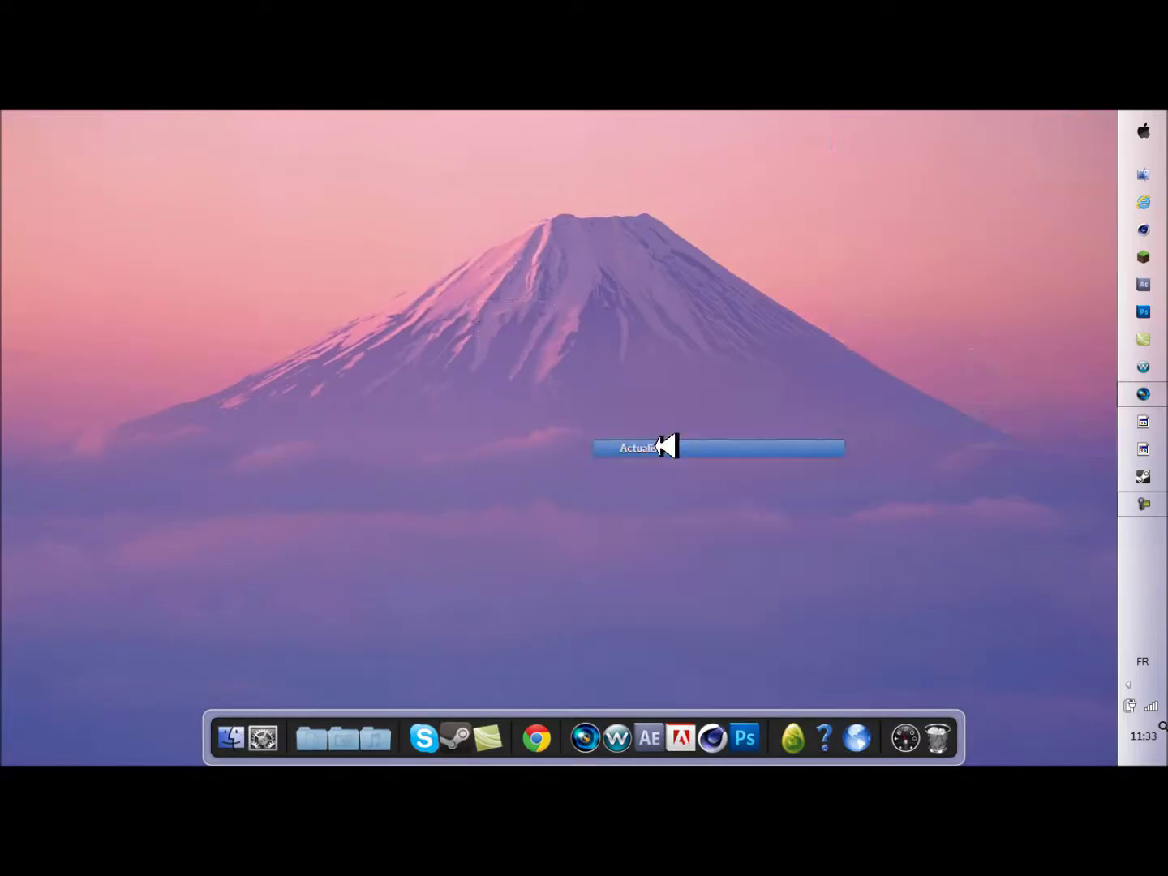
drag(130, 624, 978, 540)
right_click(722, 483)
click(642, 461)
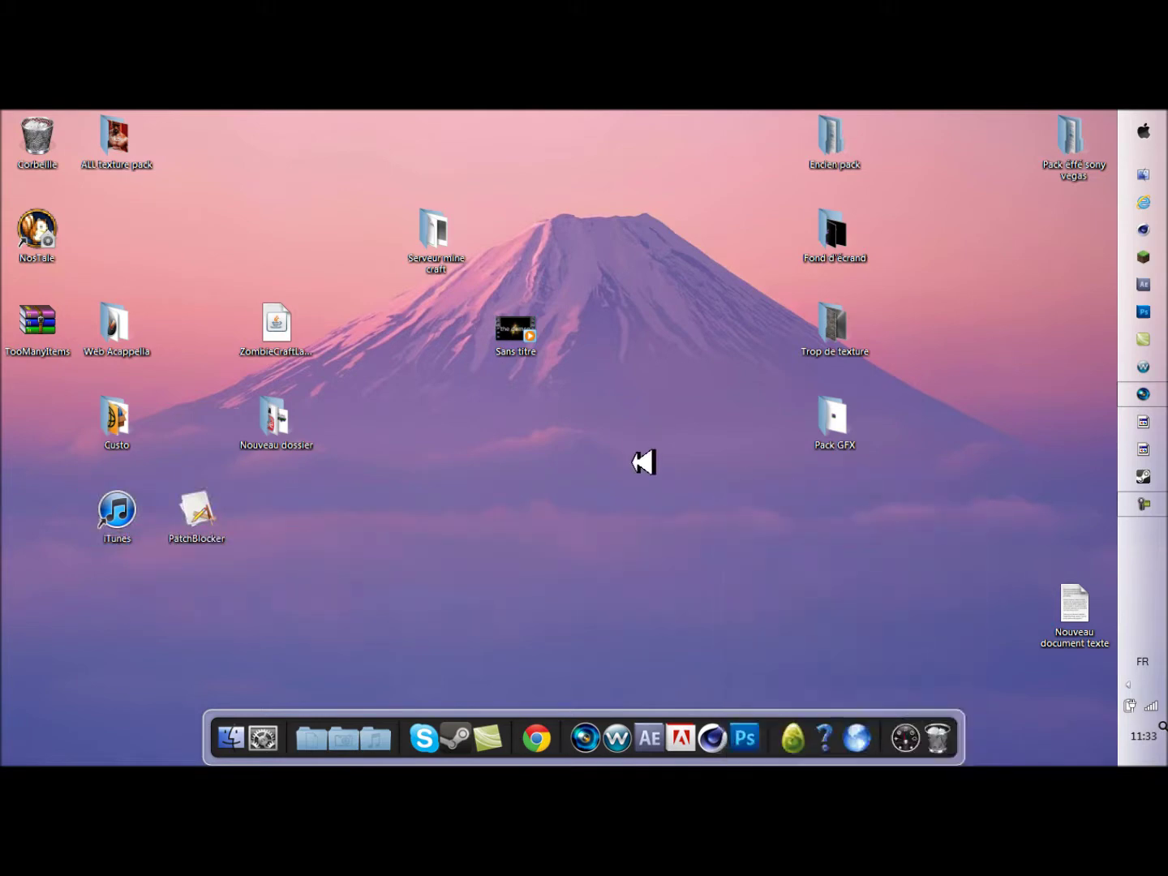
right_click(641, 463)
click(739, 509)
double_click(543, 337)
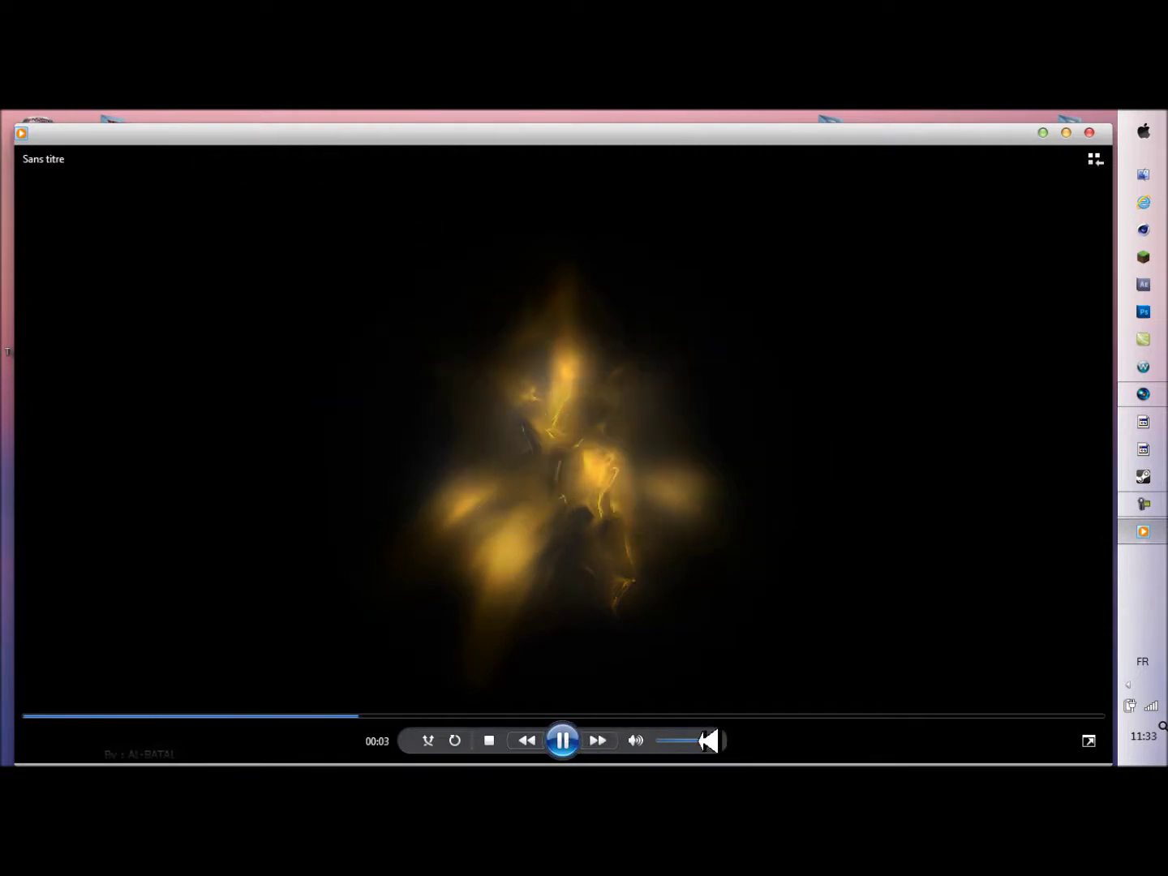
click(562, 741)
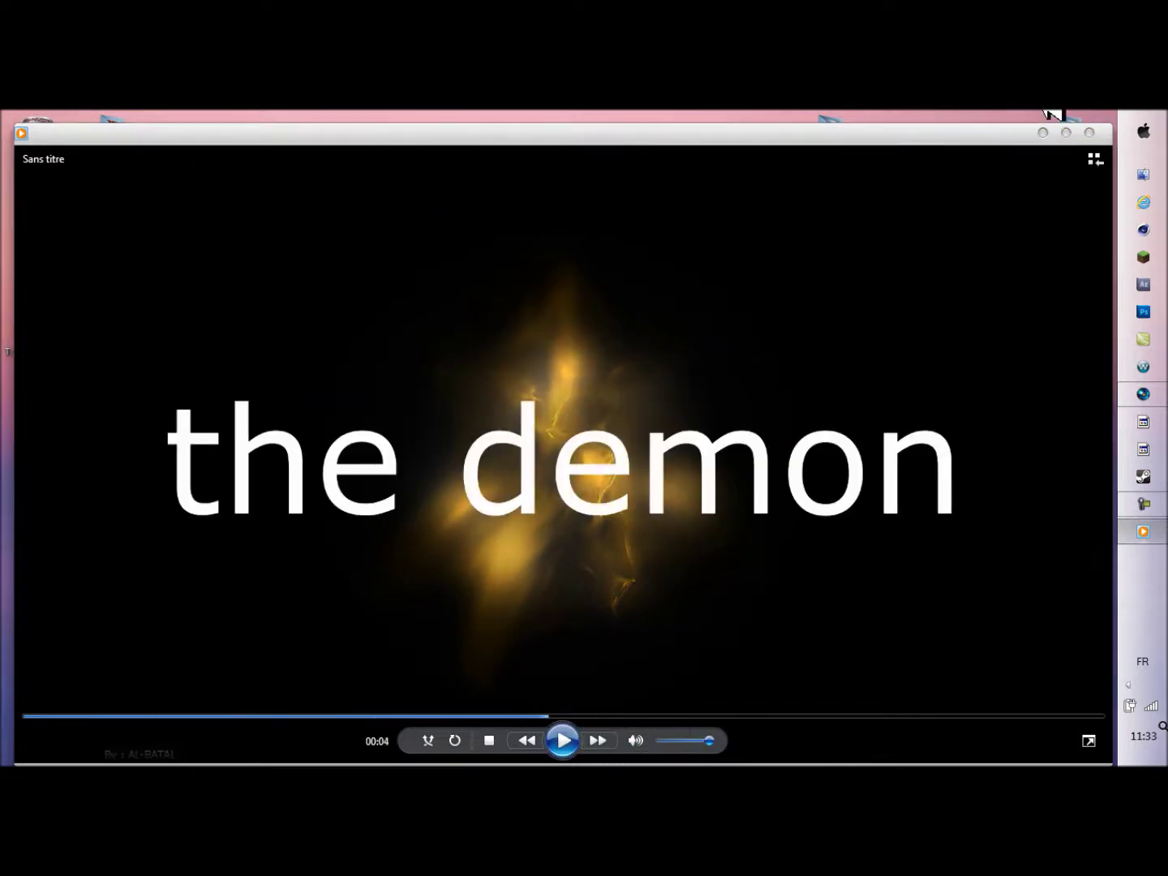
click(1090, 132)
Add the song Daft Punk - Robot Rock from the Ma musique folder to a new audio track at the timeline start.
click(1144, 393)
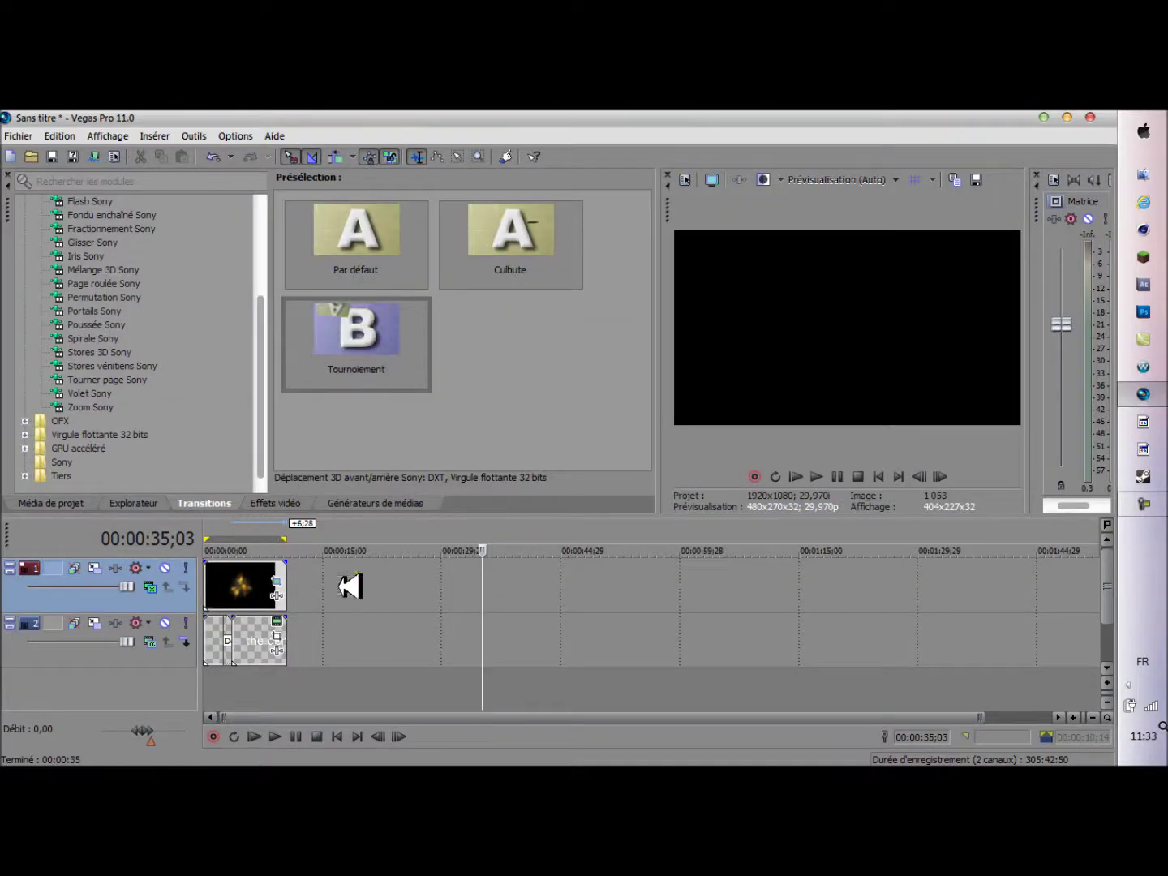
click(1065, 116)
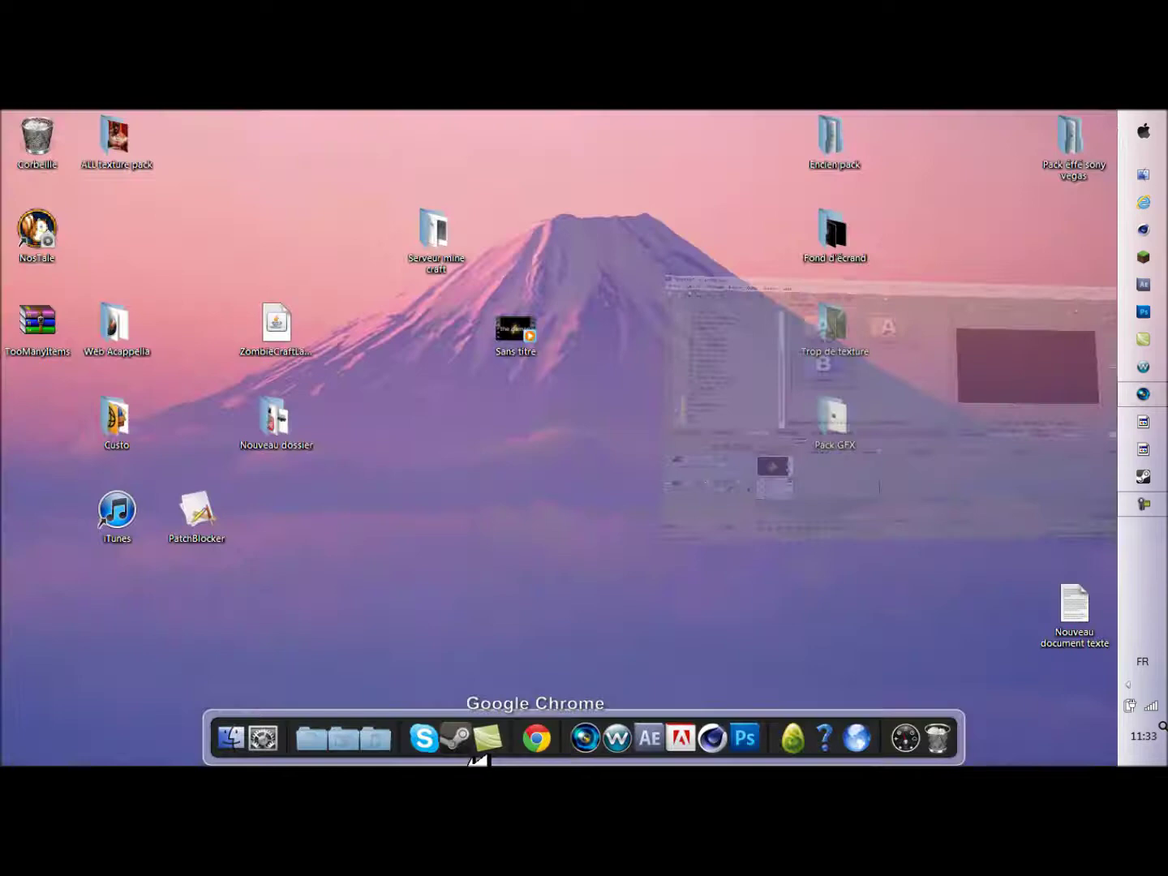
click(385, 748)
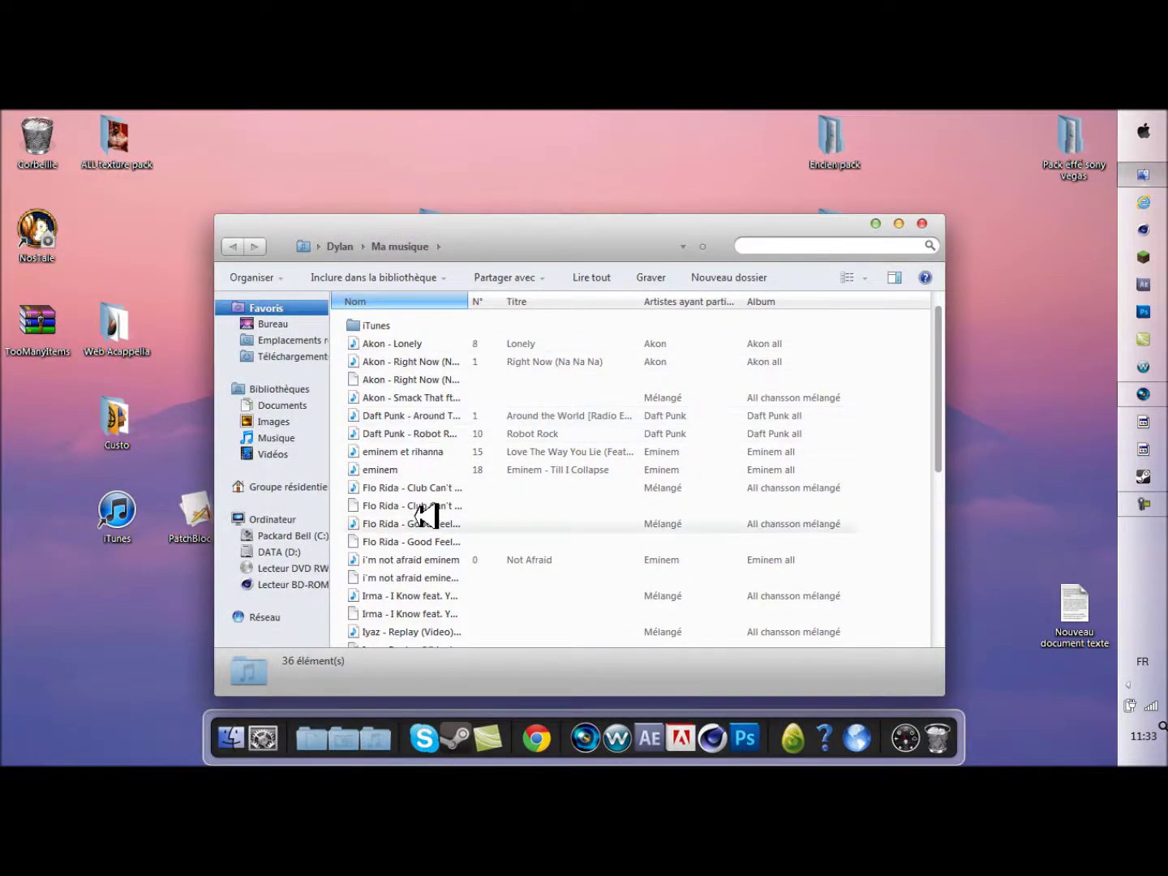
drag(435, 435, 297, 673)
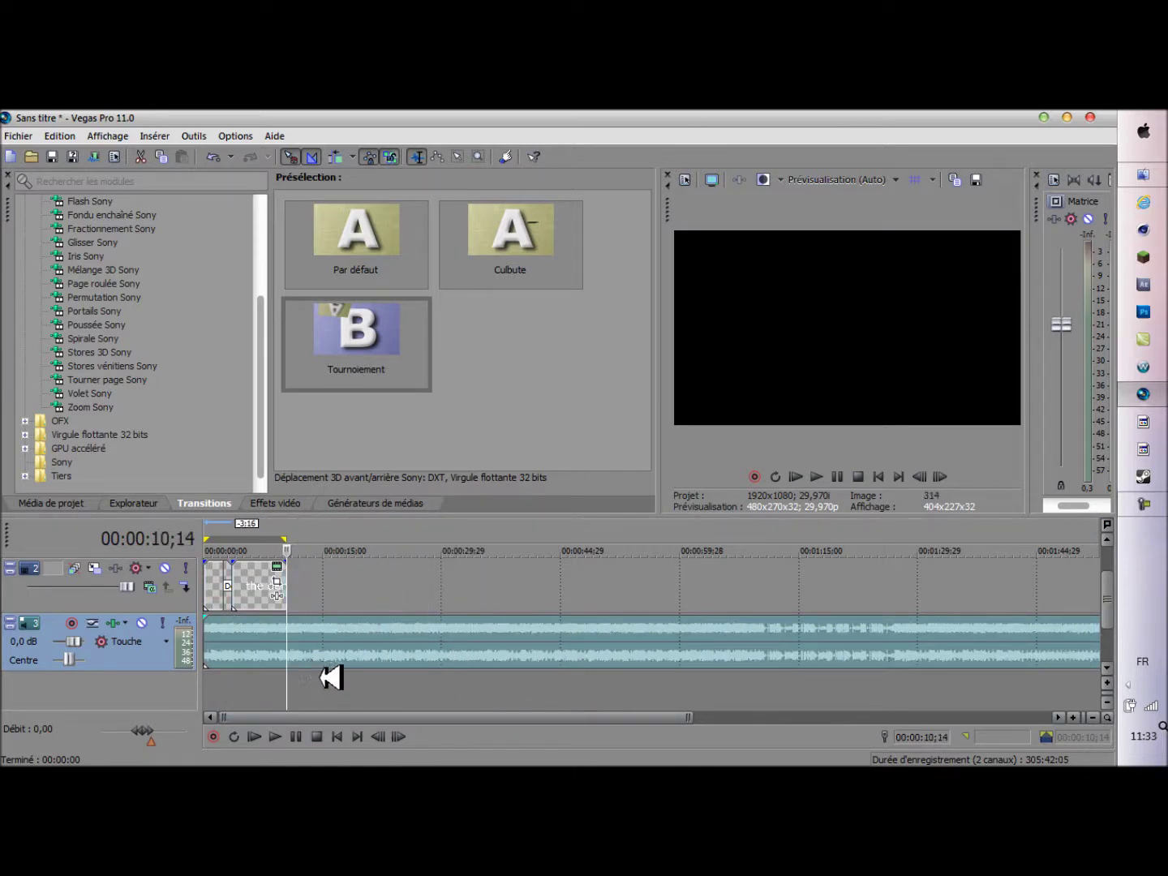
Split the music clip at 00:00:10;14, where the titles end, and delete the remainder after the split.
click(354, 640)
drag(354, 690, 294, 685)
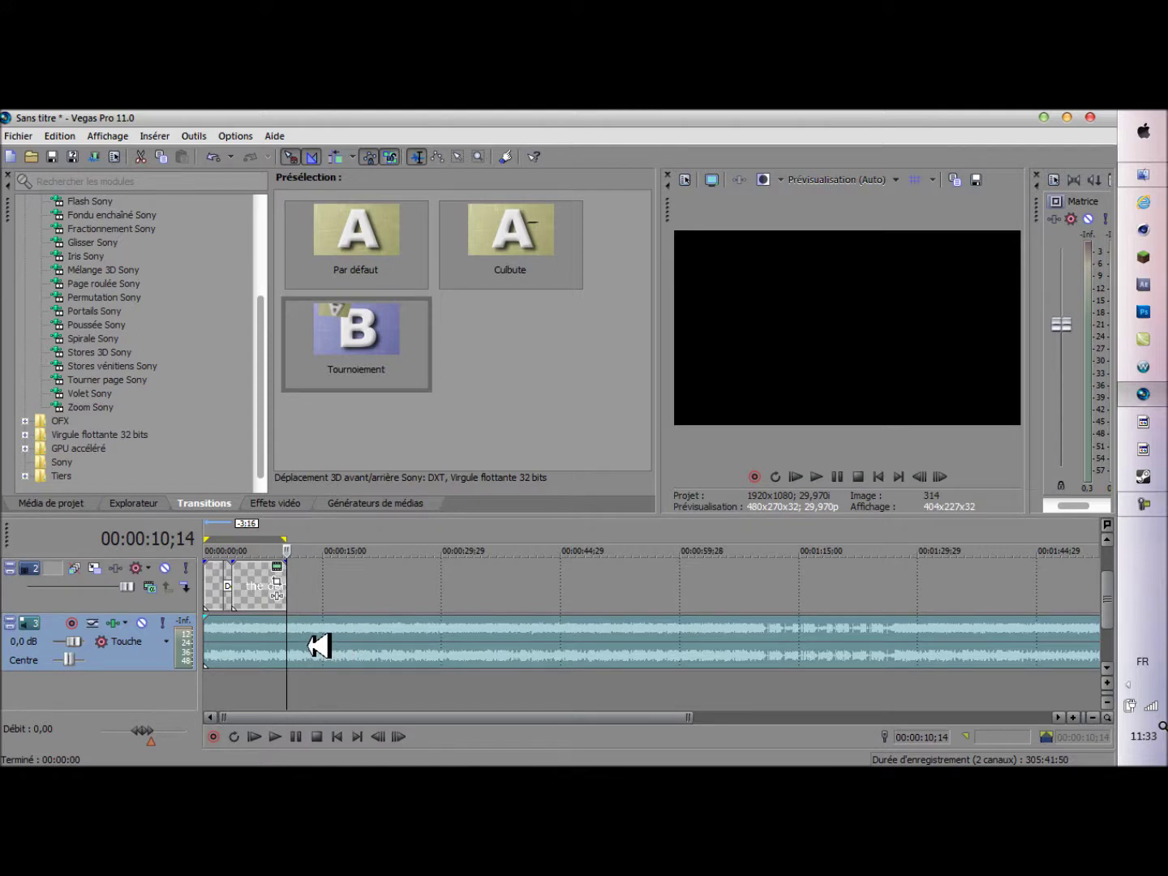
key(s)
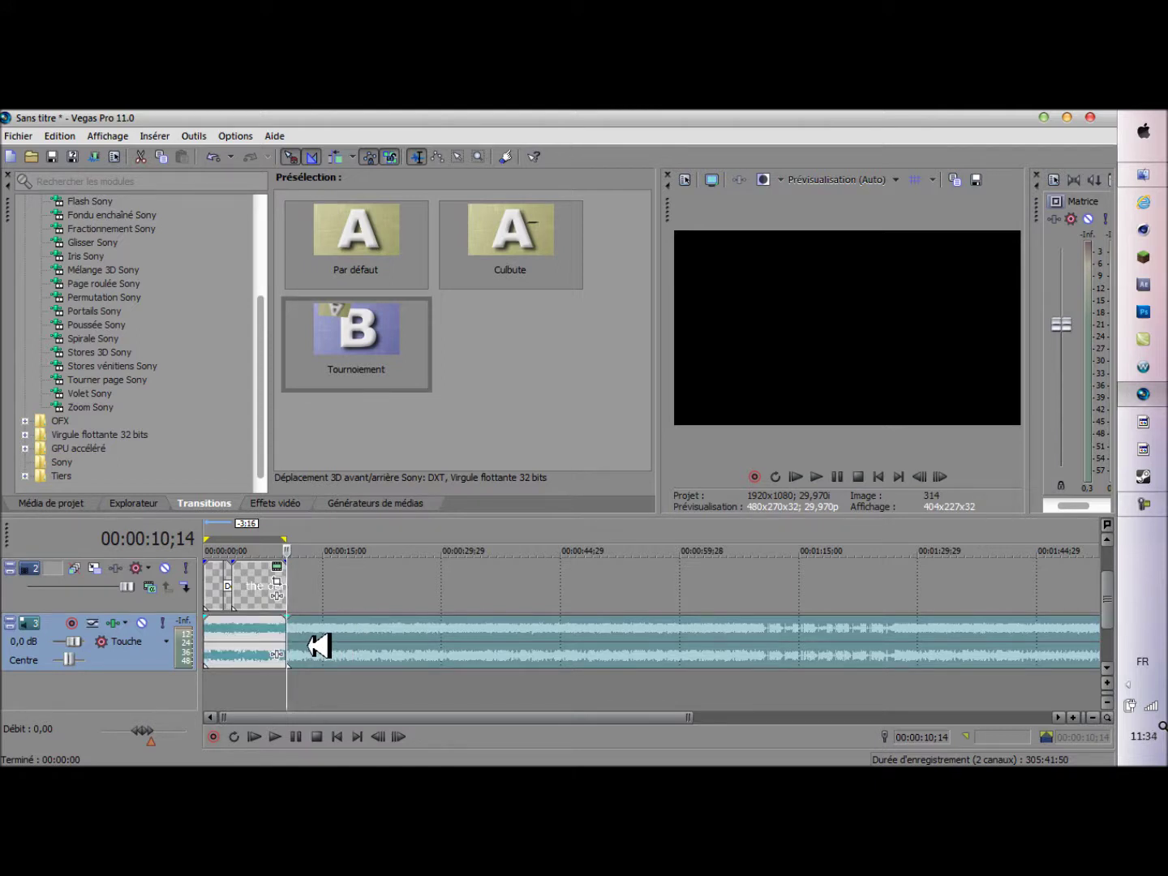
drag(319, 646, 365, 644)
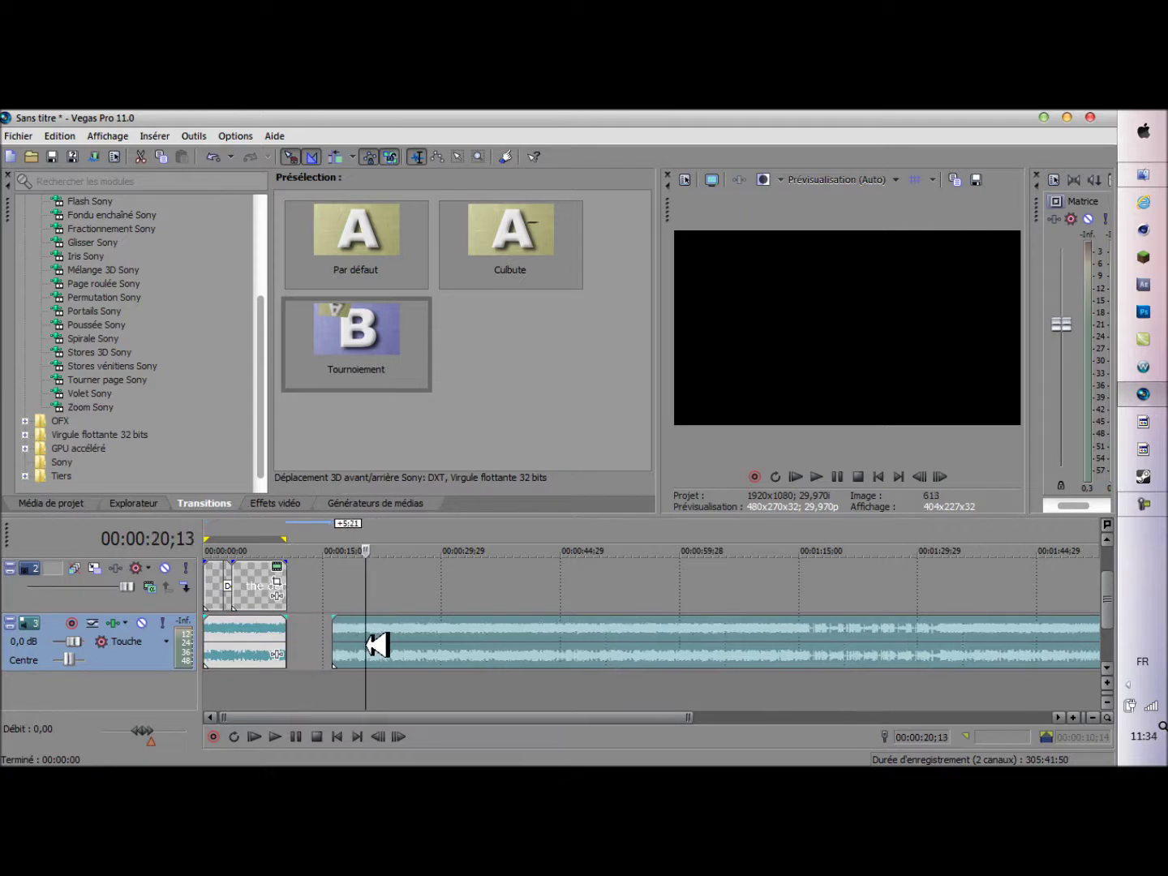
key(Delete)
drag(368, 669, 288, 662)
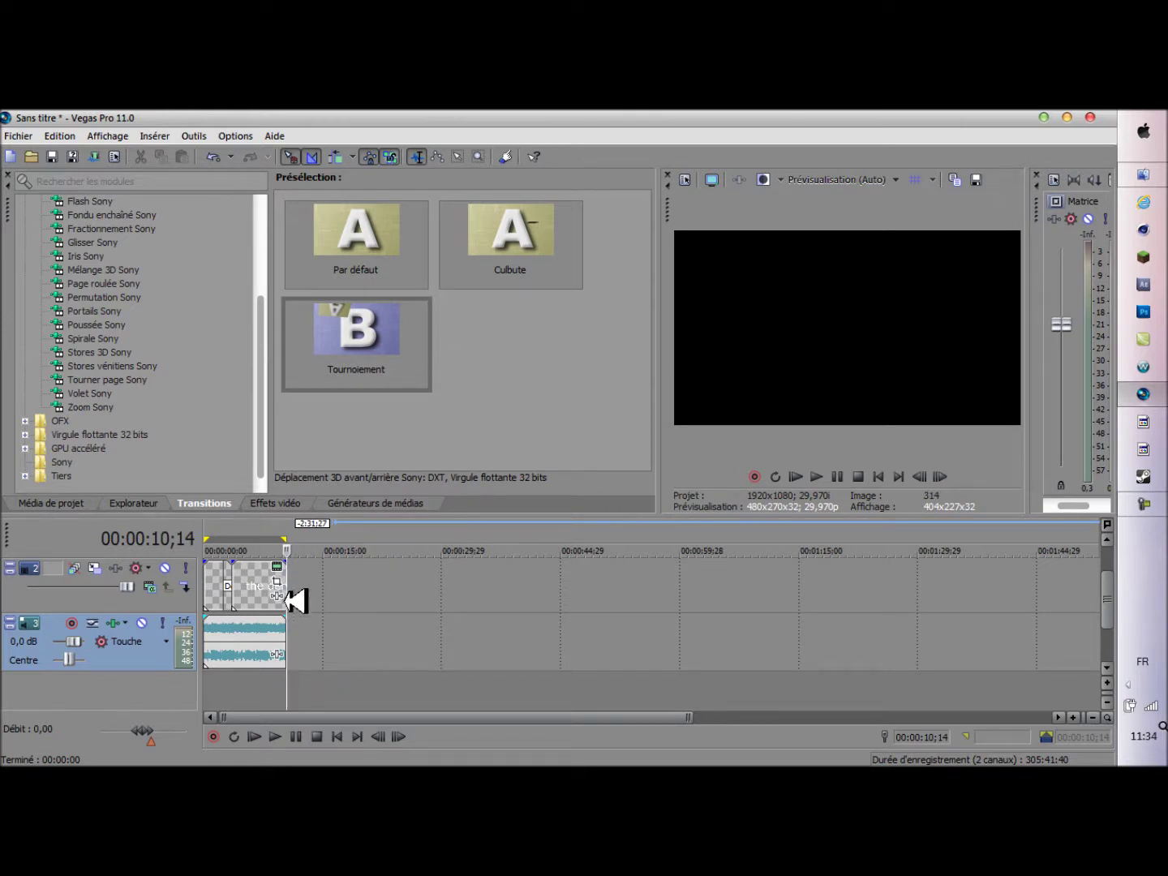
Play the project with its music from the start and raise the master output level to 1,7 dB.
drag(294, 694, 174, 694)
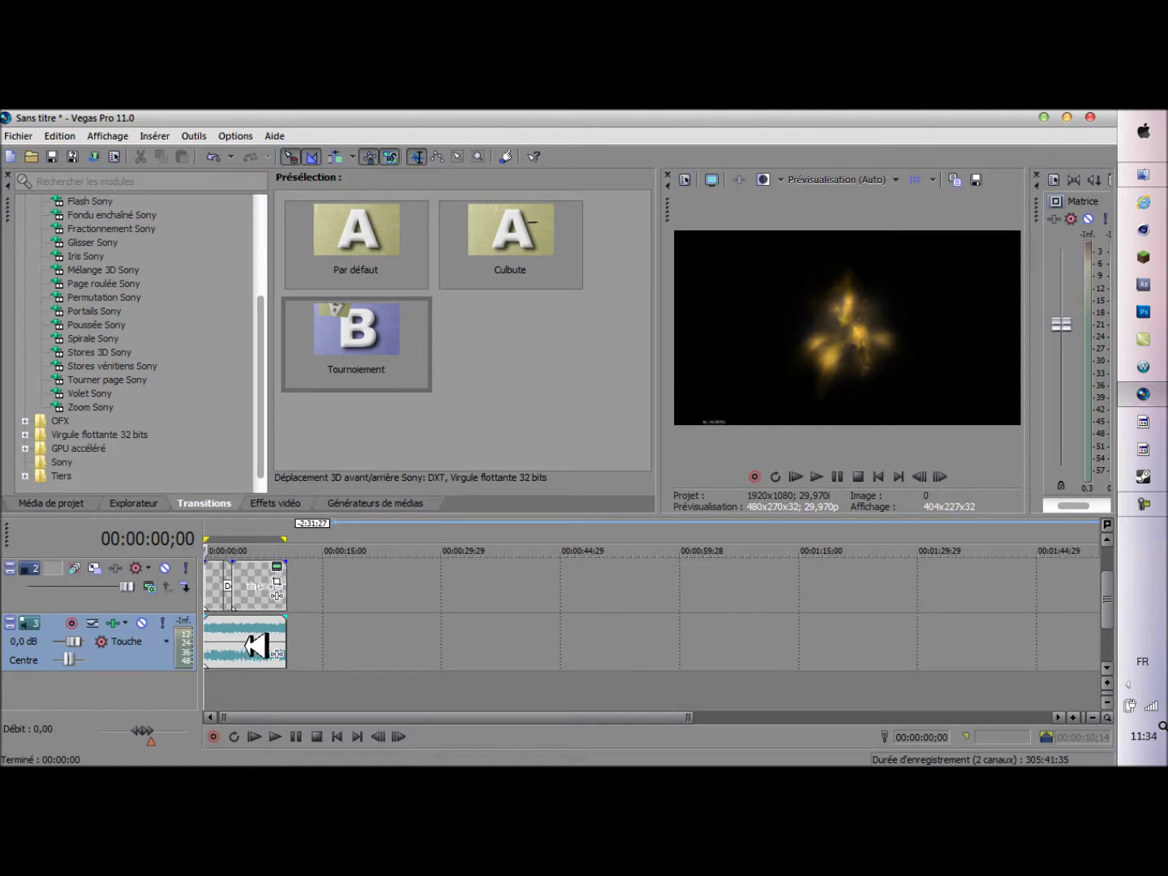
click(276, 737)
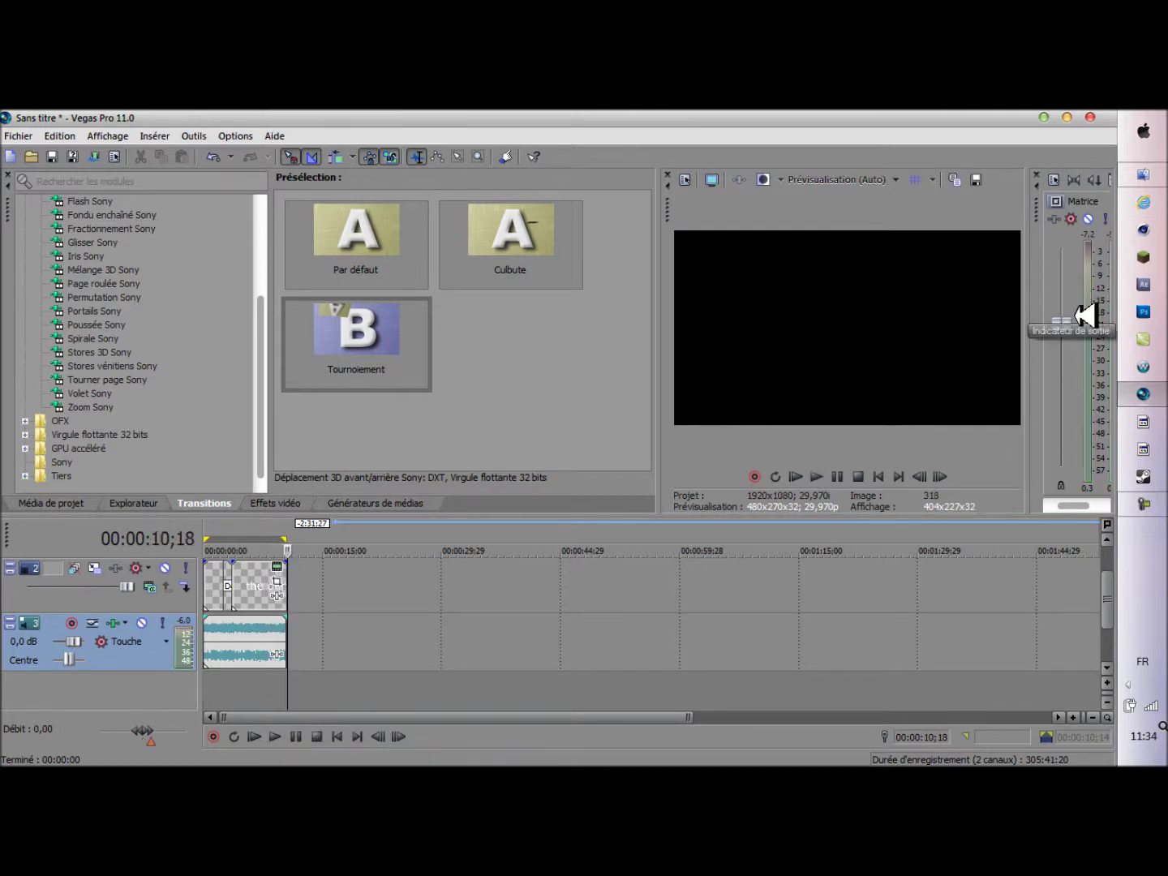
mouse_move(1071, 323)
mouse_down()
mouse_move(1084, 254)
mouse_move(1071, 316)
mouse_move(1072, 252)
mouse_move(1062, 317)
mouse_move(1075, 464)
mouse_move(1085, 296)
mouse_move(1084, 319)
mouse_up()
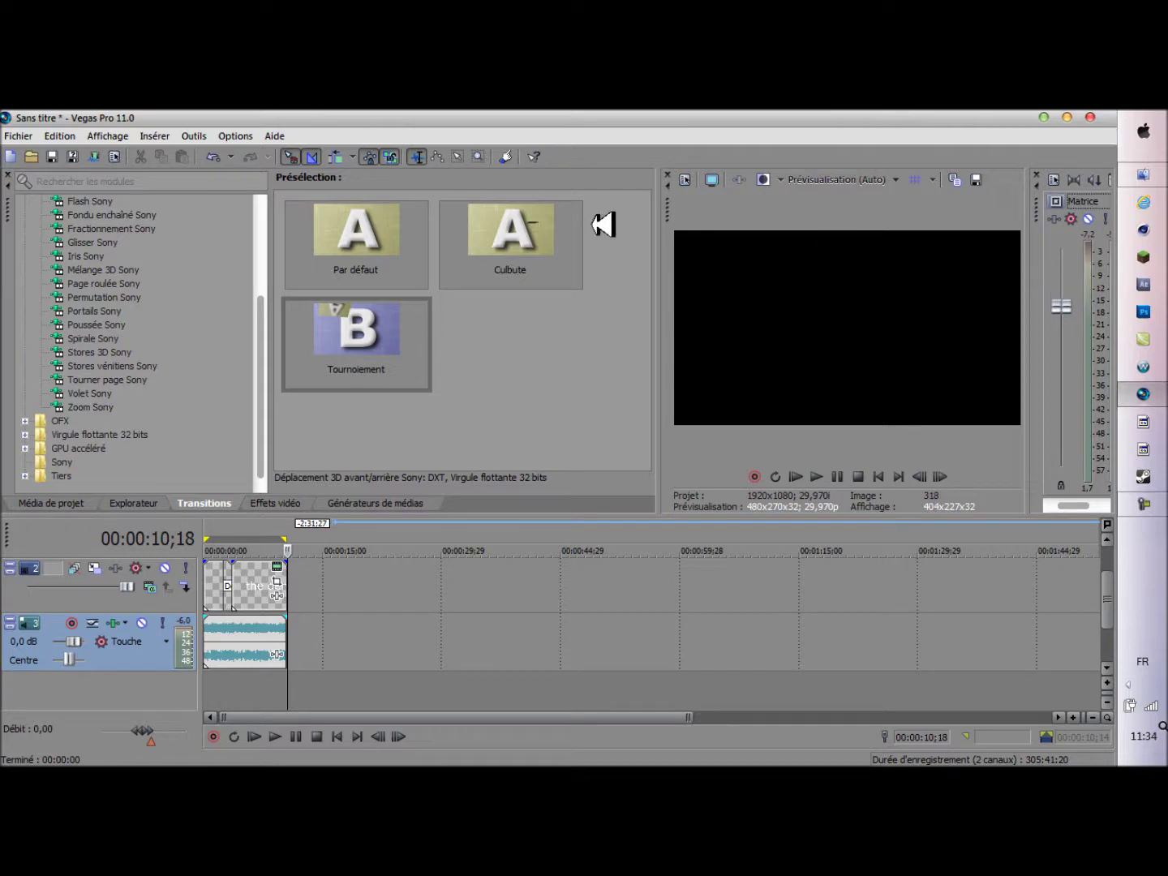
Close Vegas Pro, dismiss its problem report without sending it, and close the Ma musique folder window.
click(1091, 118)
click(628, 397)
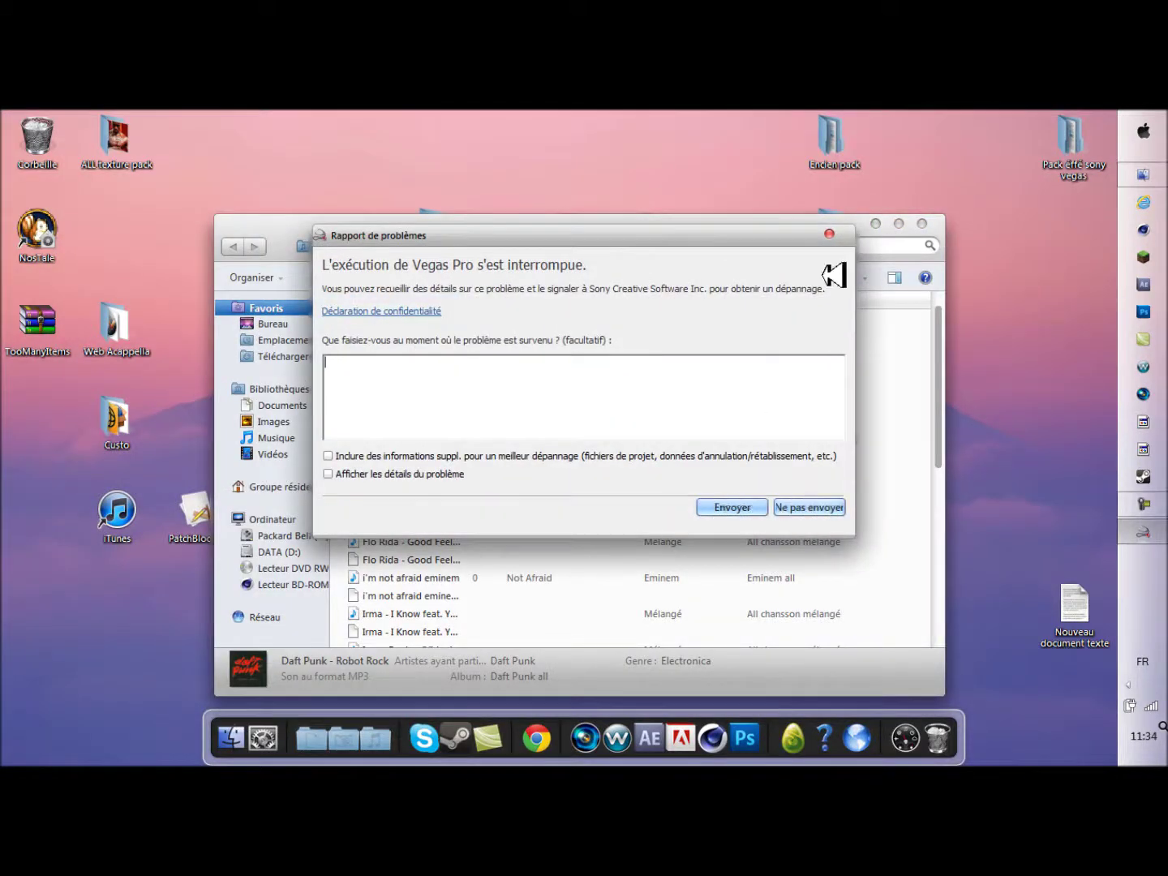
click(830, 234)
click(923, 223)
right_click(735, 215)
click(795, 265)
right_click(499, 246)
click(608, 296)
right_click(614, 455)
click(751, 503)
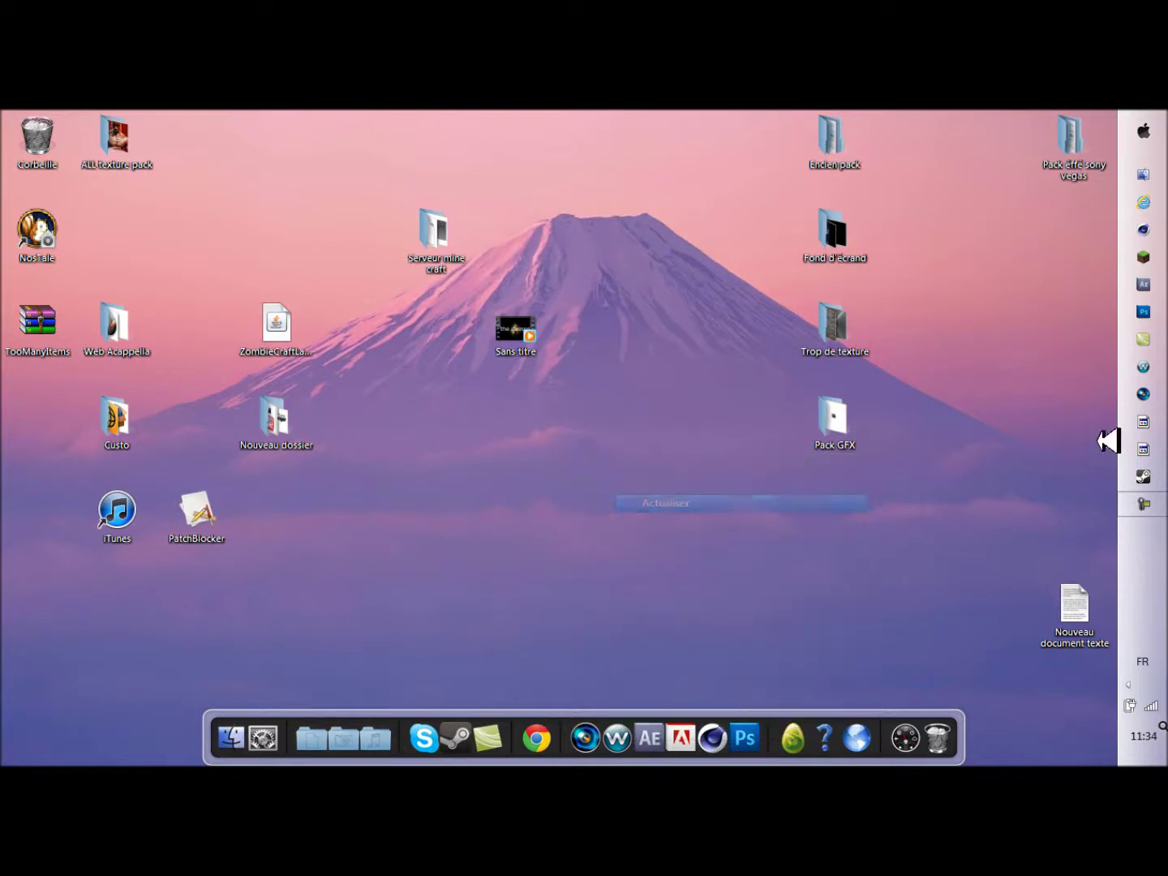
click(1148, 504)
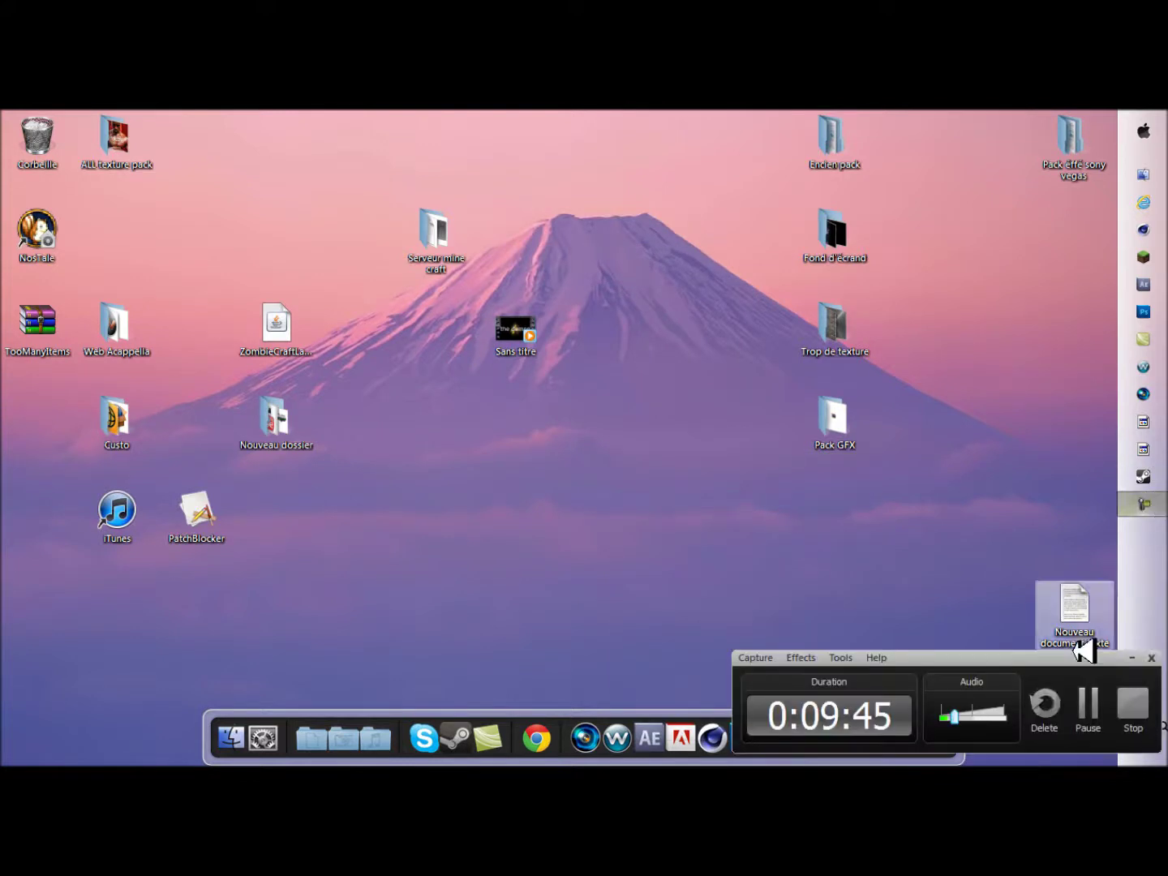
click(1134, 711)
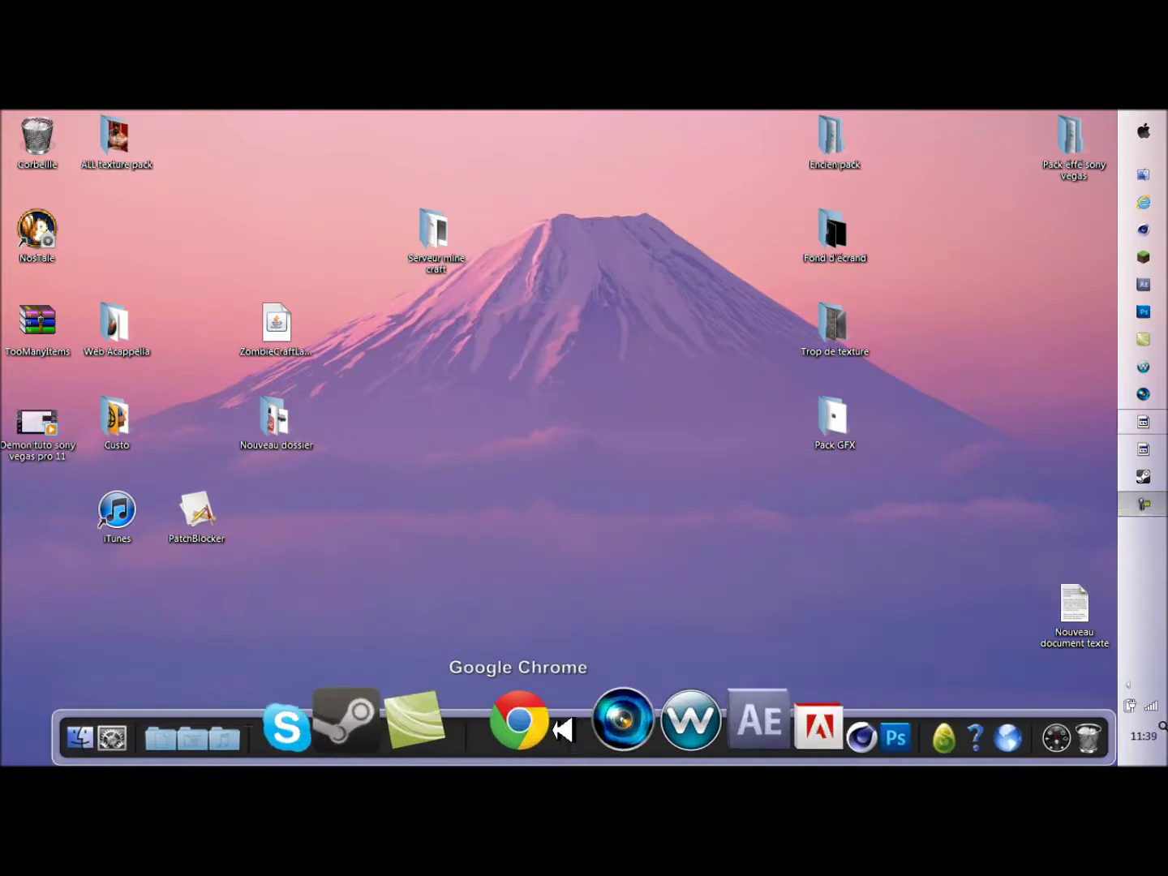
Open Google Chrome, search for "Dafont" and open the French dafont.com font download site.
click(536, 710)
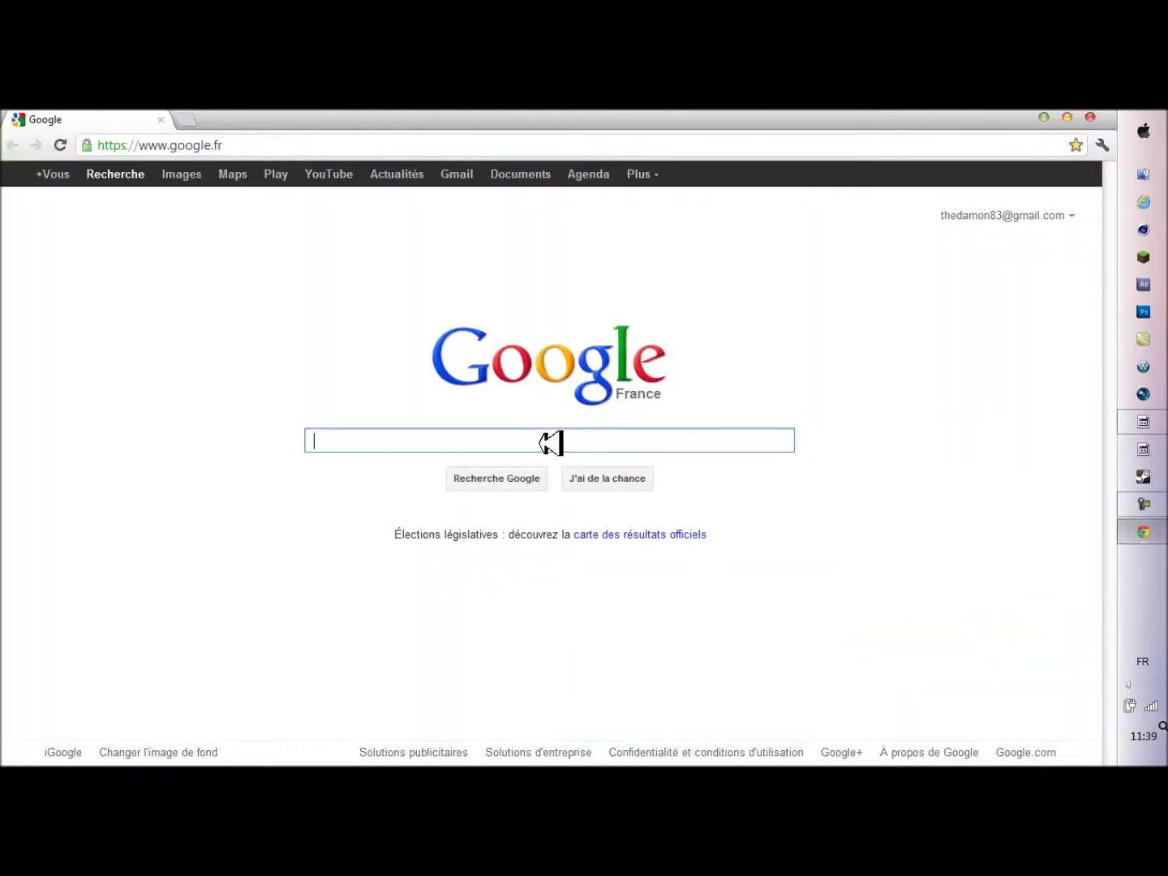
text(Da)
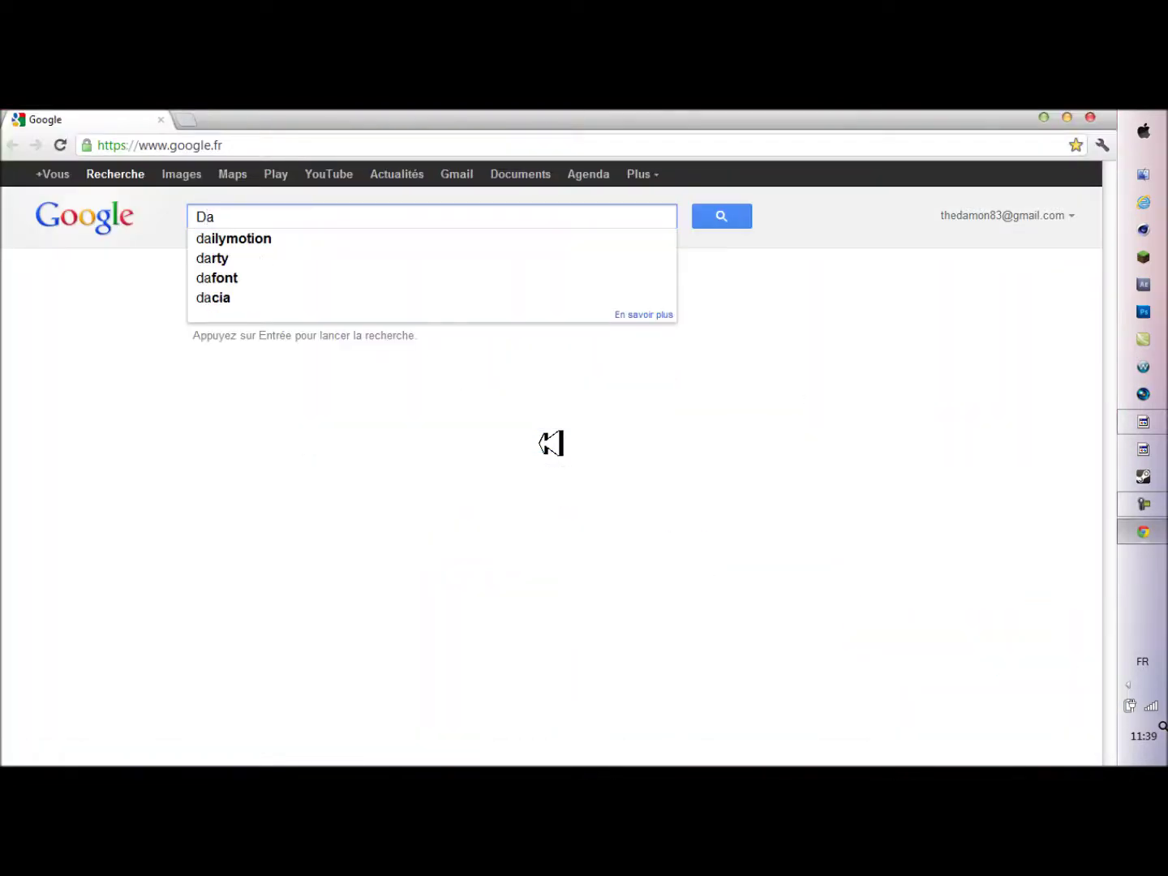
text(font)
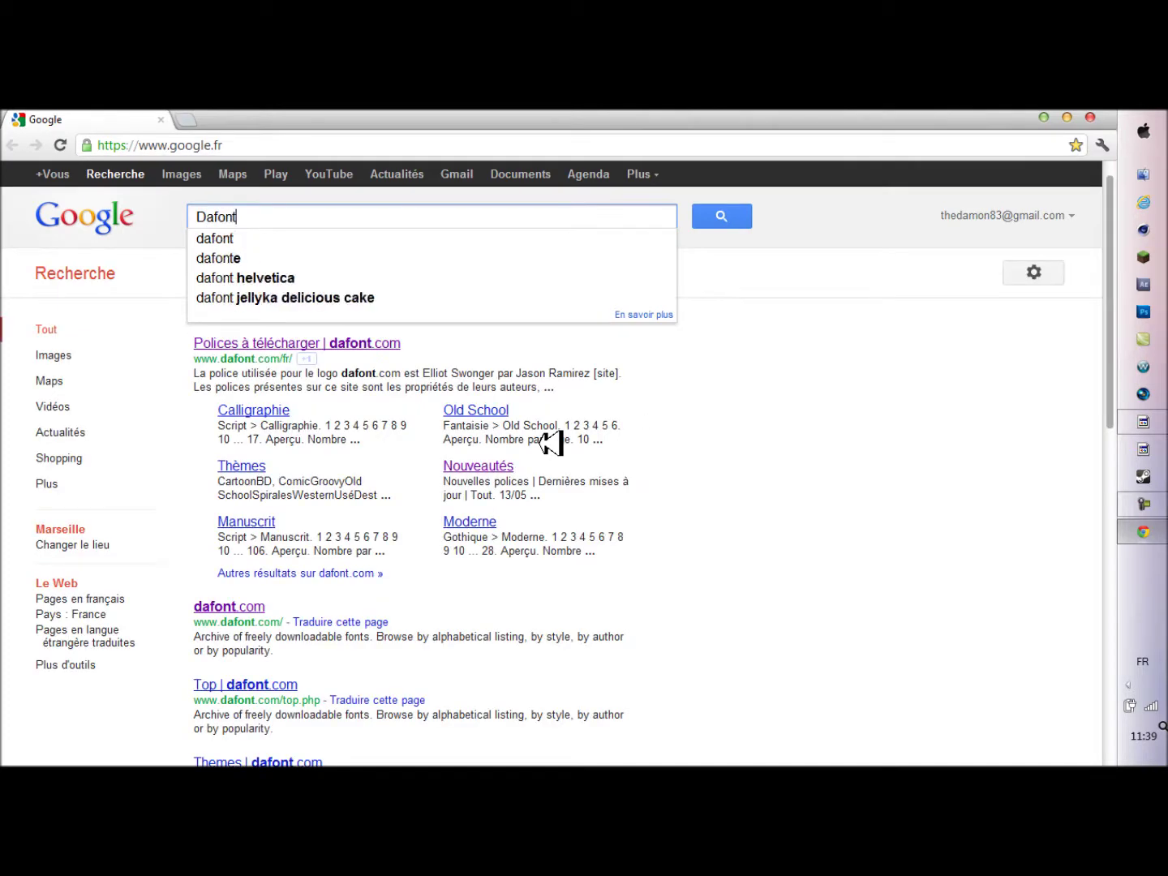
click(327, 344)
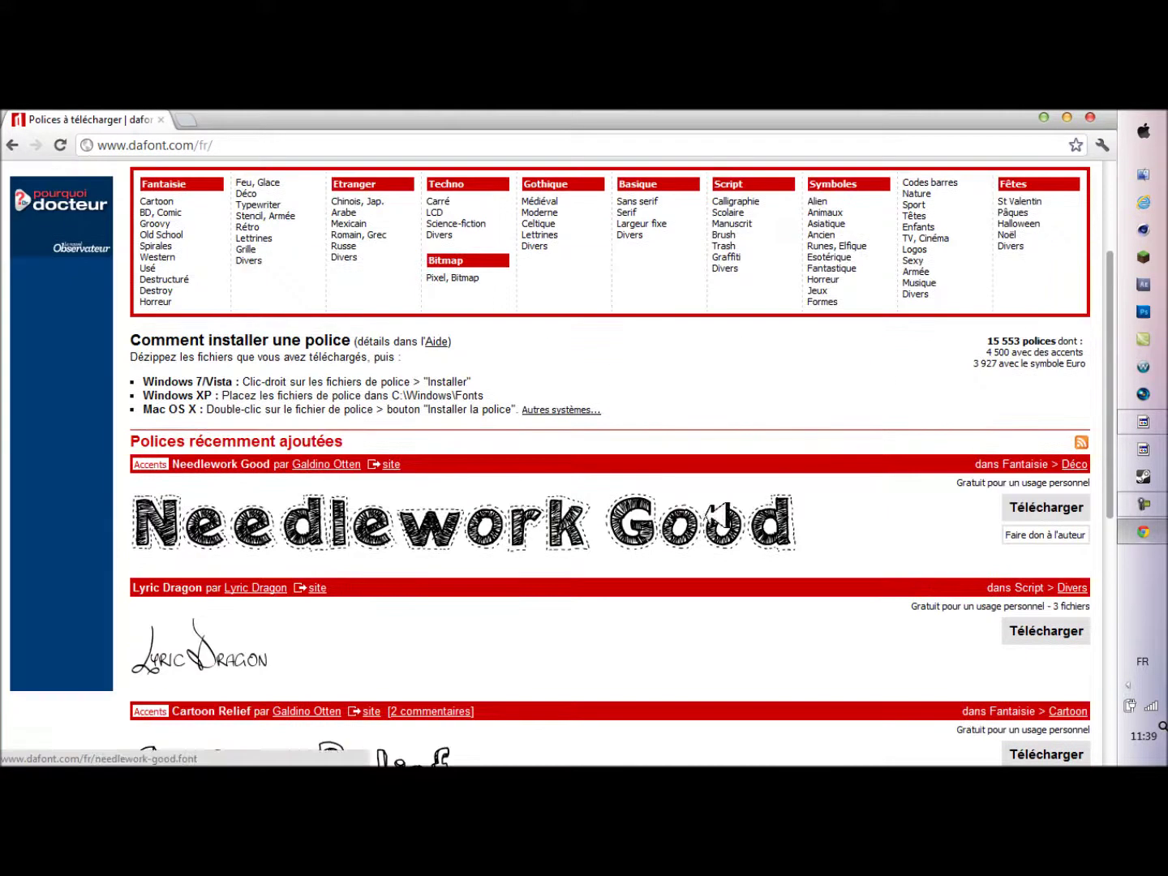
Download the Needlework Good font and open needlework_good.zip in WinRAR, dismissing the licence reminder.
scroll(302, 496, down, 2)
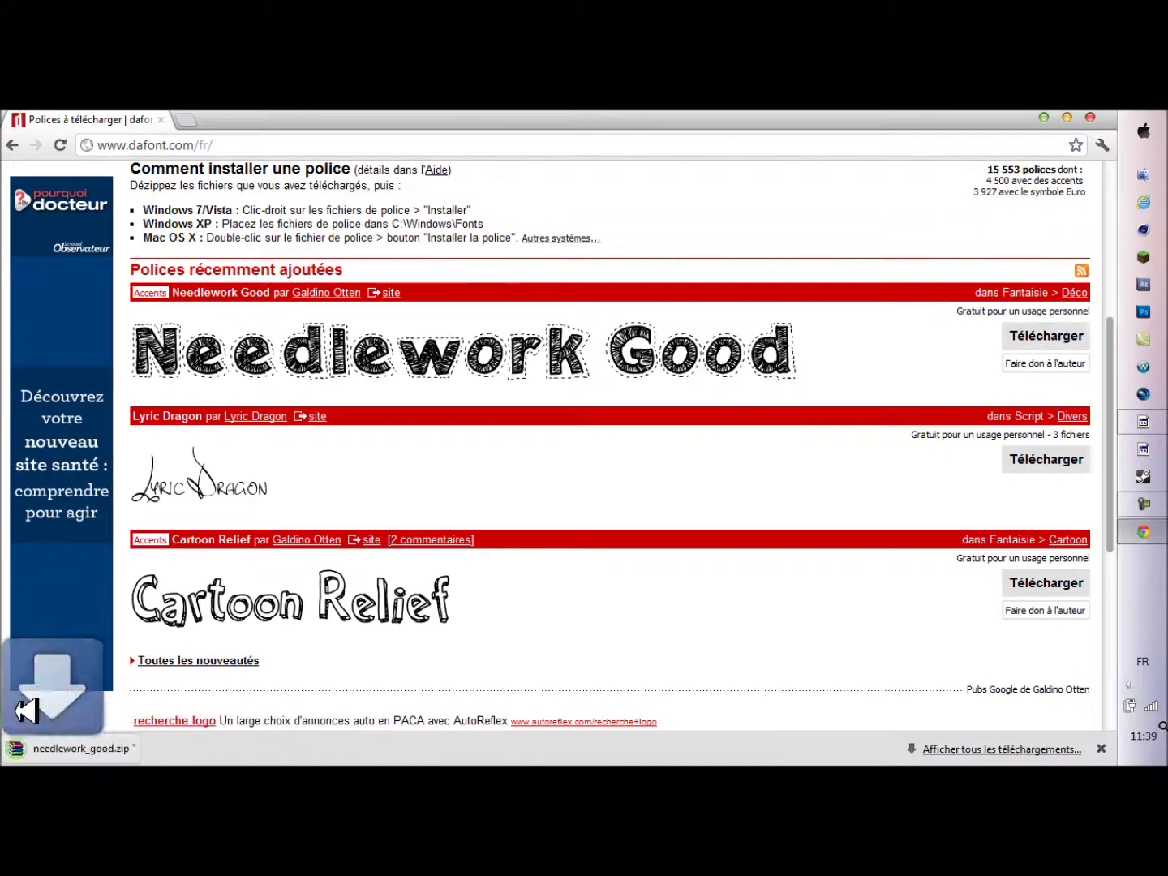
click(93, 748)
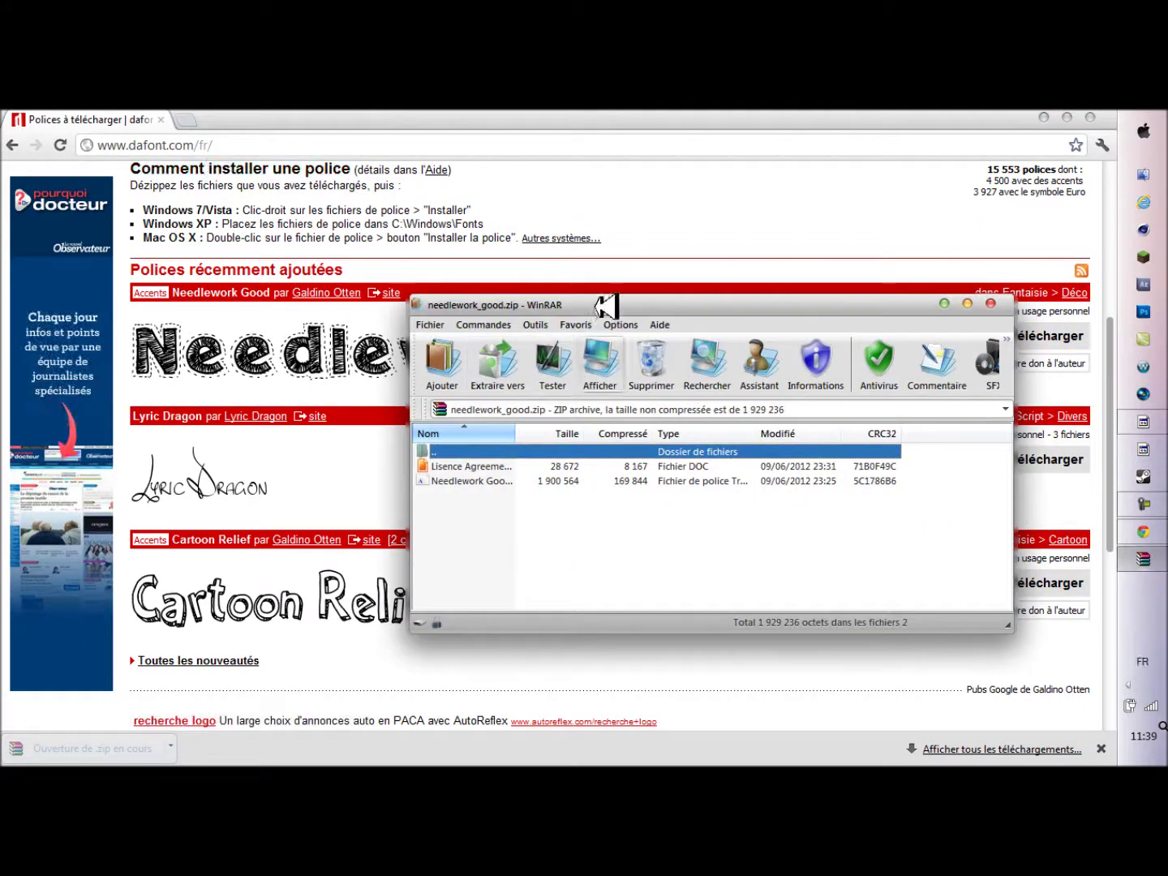
drag(601, 307, 567, 289)
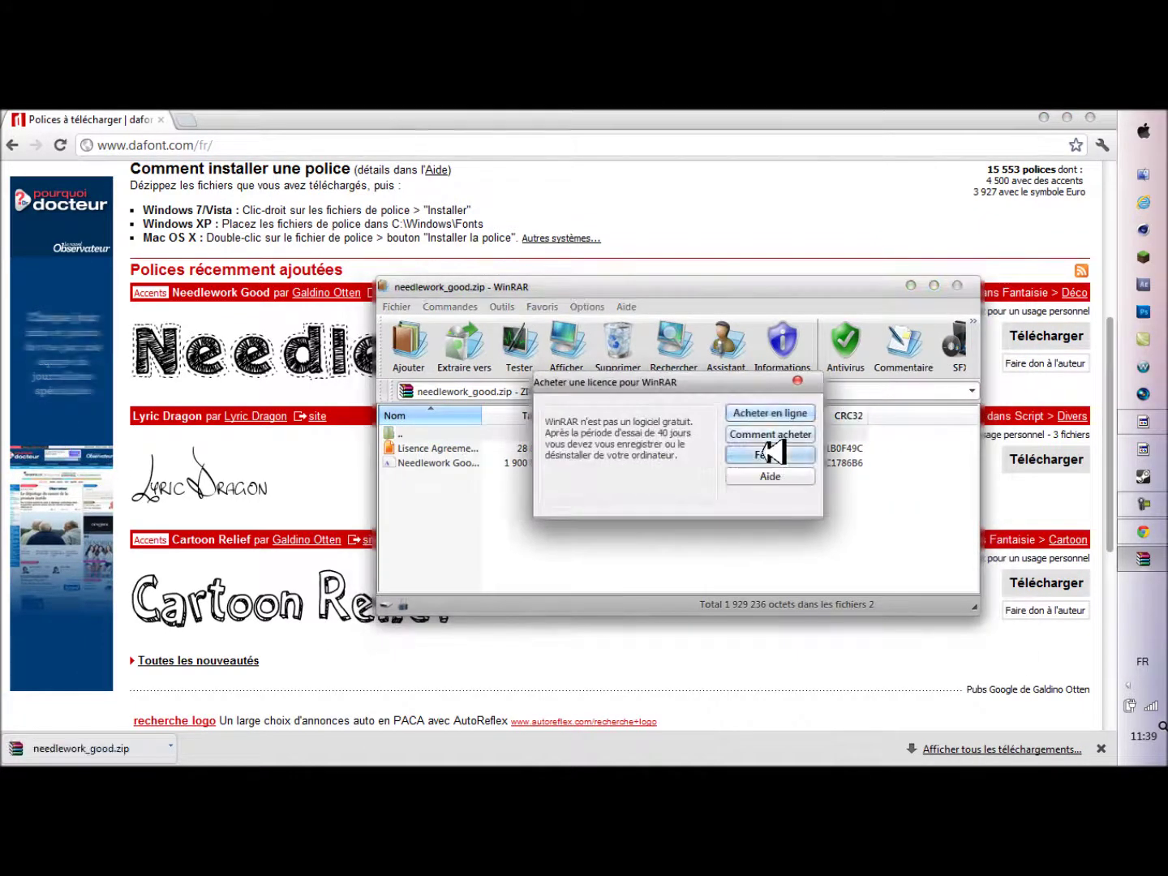
click(770, 454)
Install the Needlework Good TrueType font from the archive and close the font preview, WinRAR and Chrome.
double_click(430, 463)
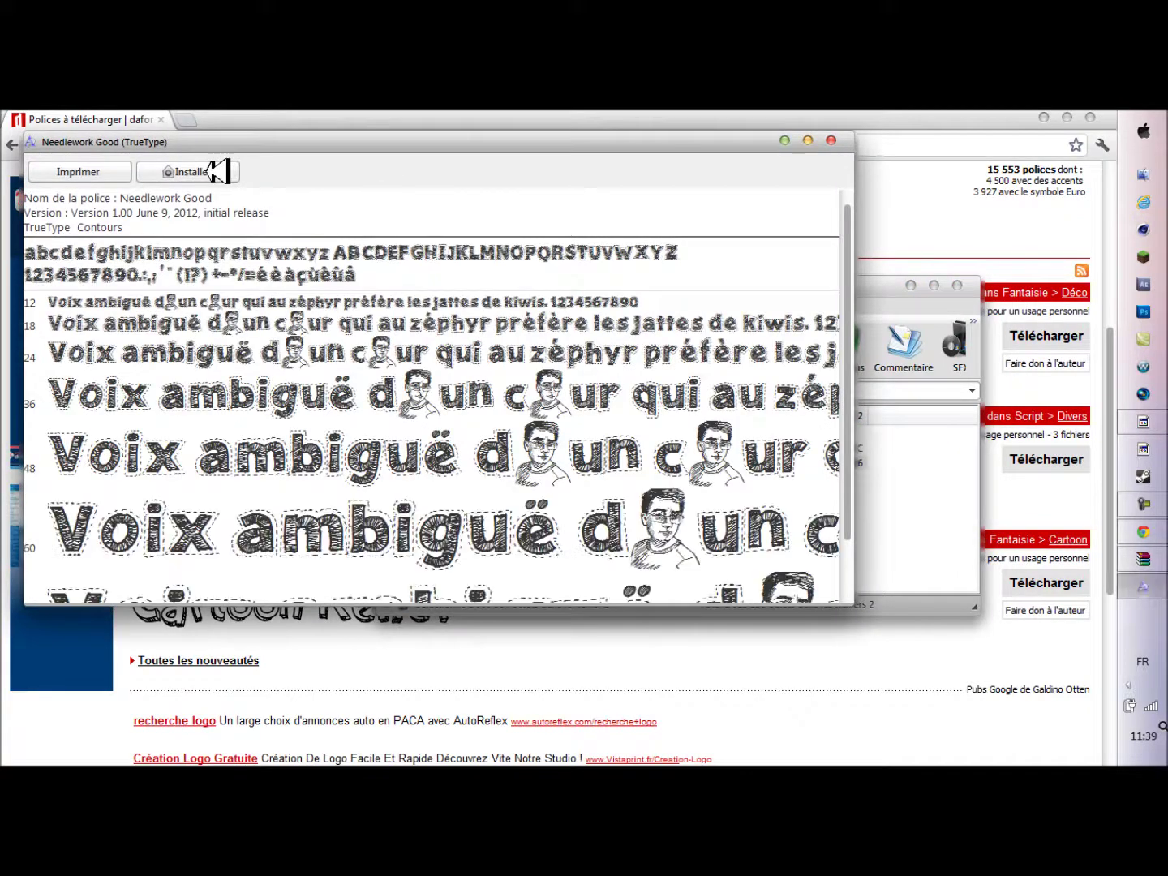
click(217, 171)
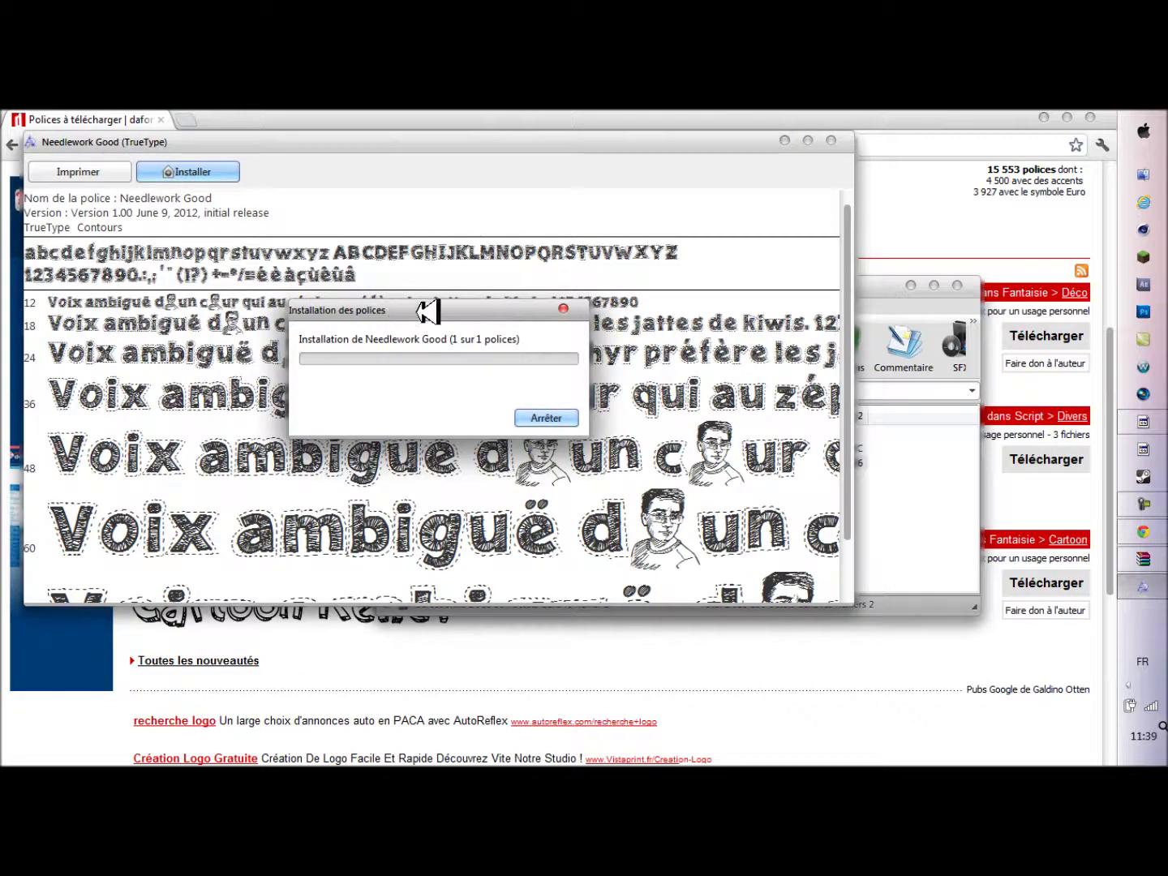
click(833, 140)
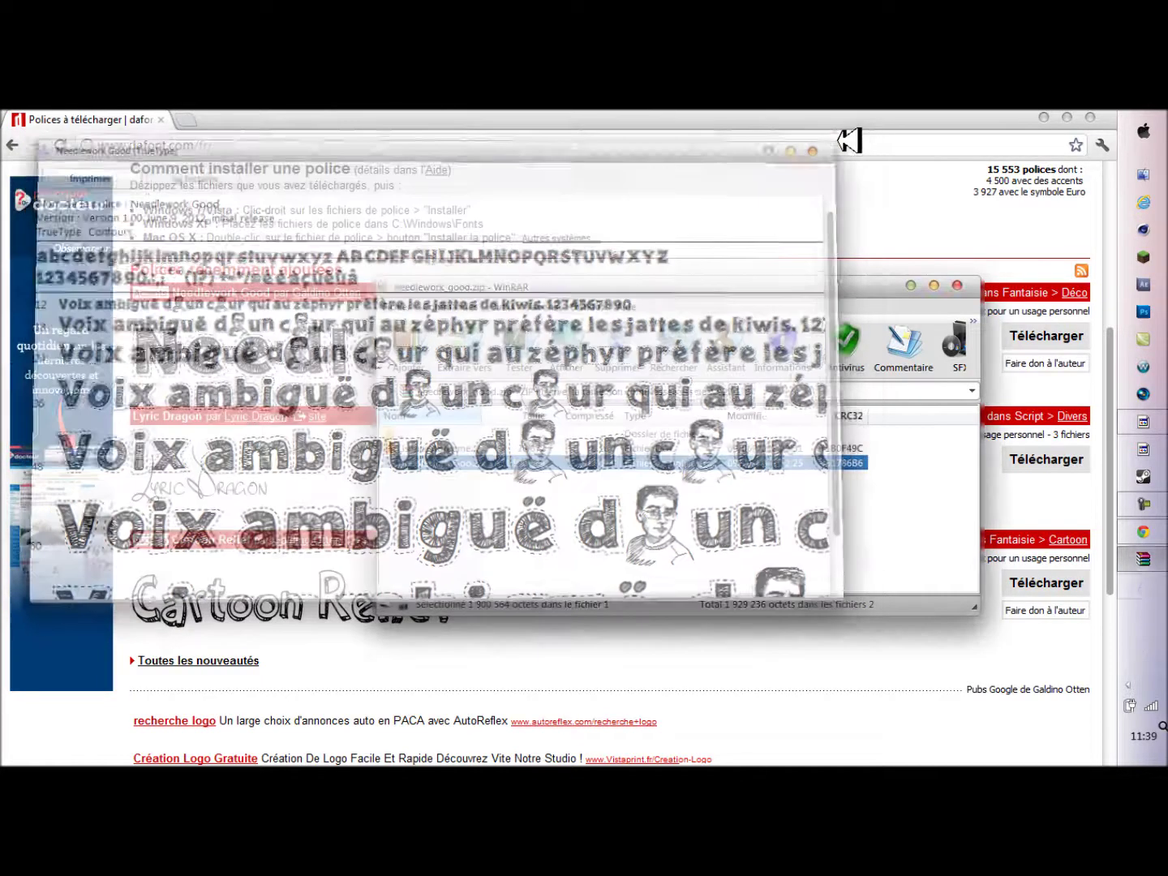
click(959, 285)
scroll(663, 319, up, 5)
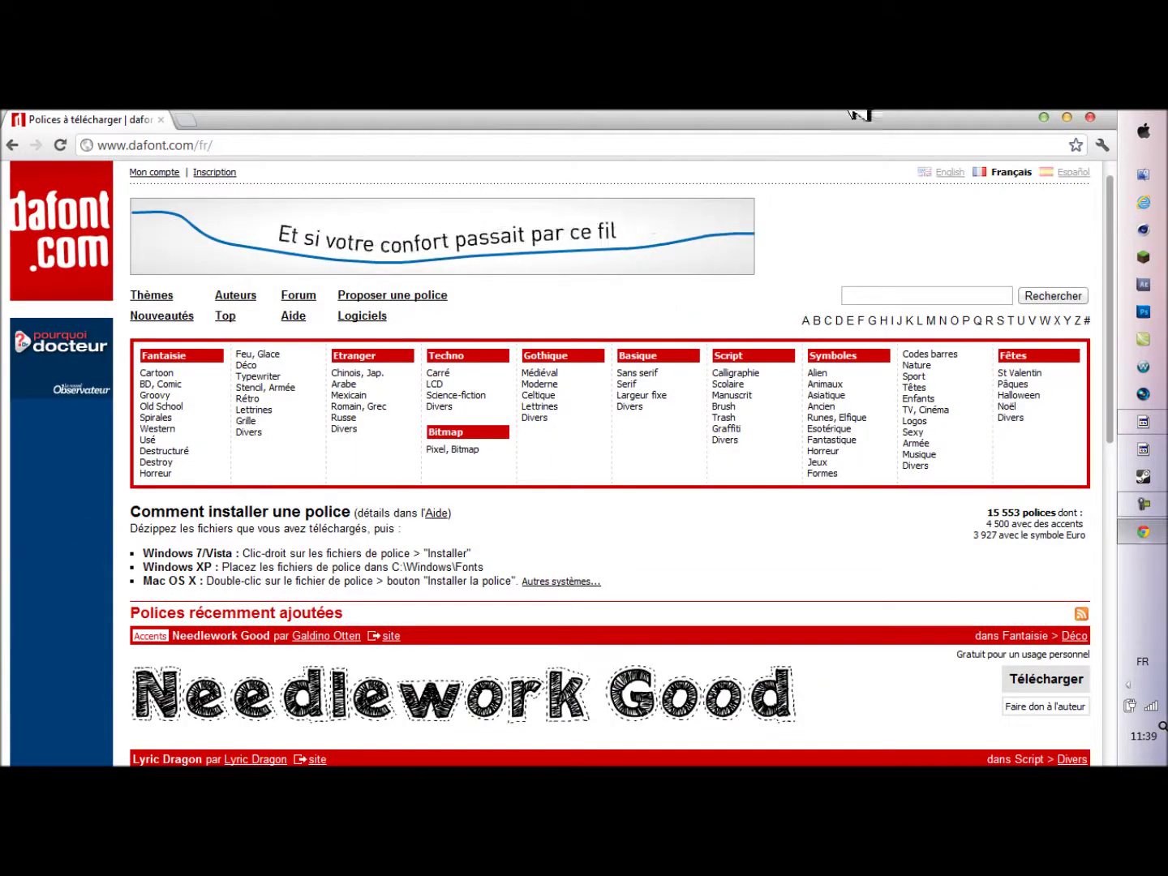
click(1092, 118)
right_click(553, 409)
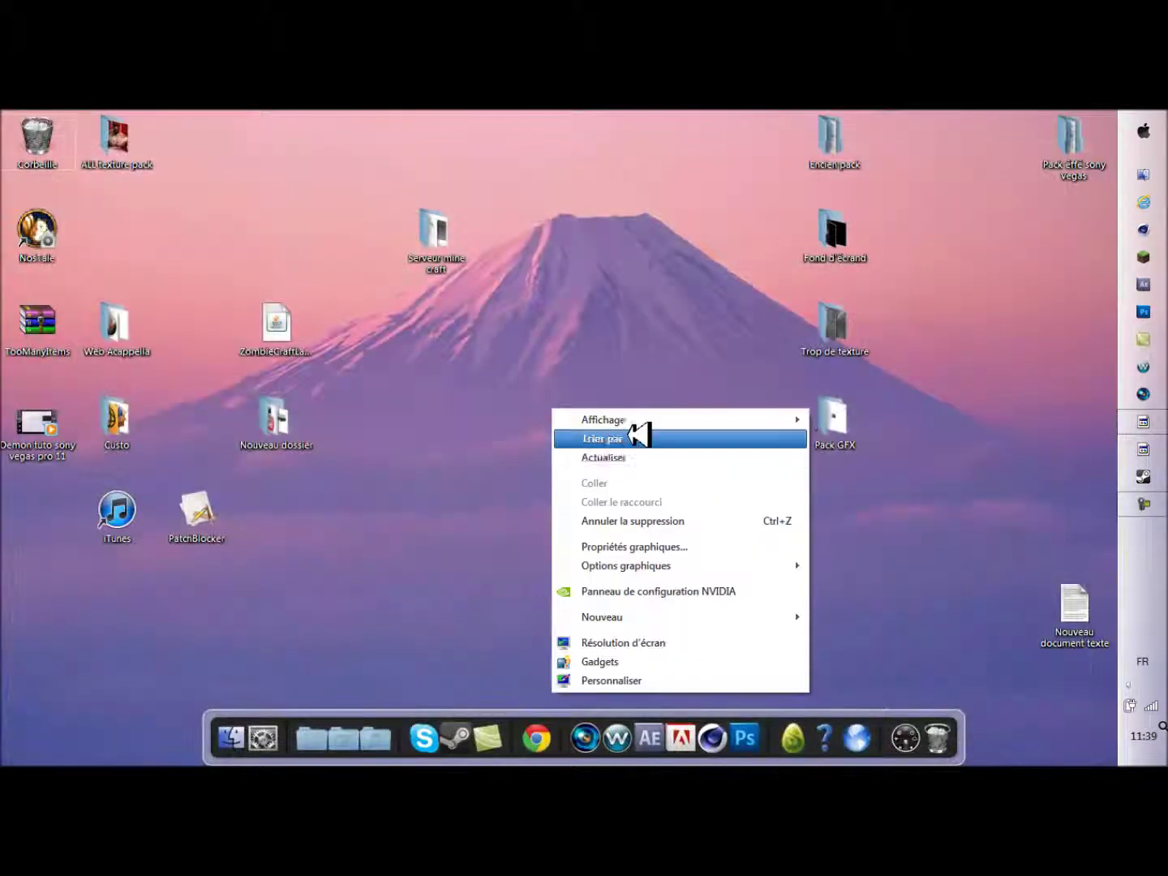
click(617, 458)
click(1144, 499)
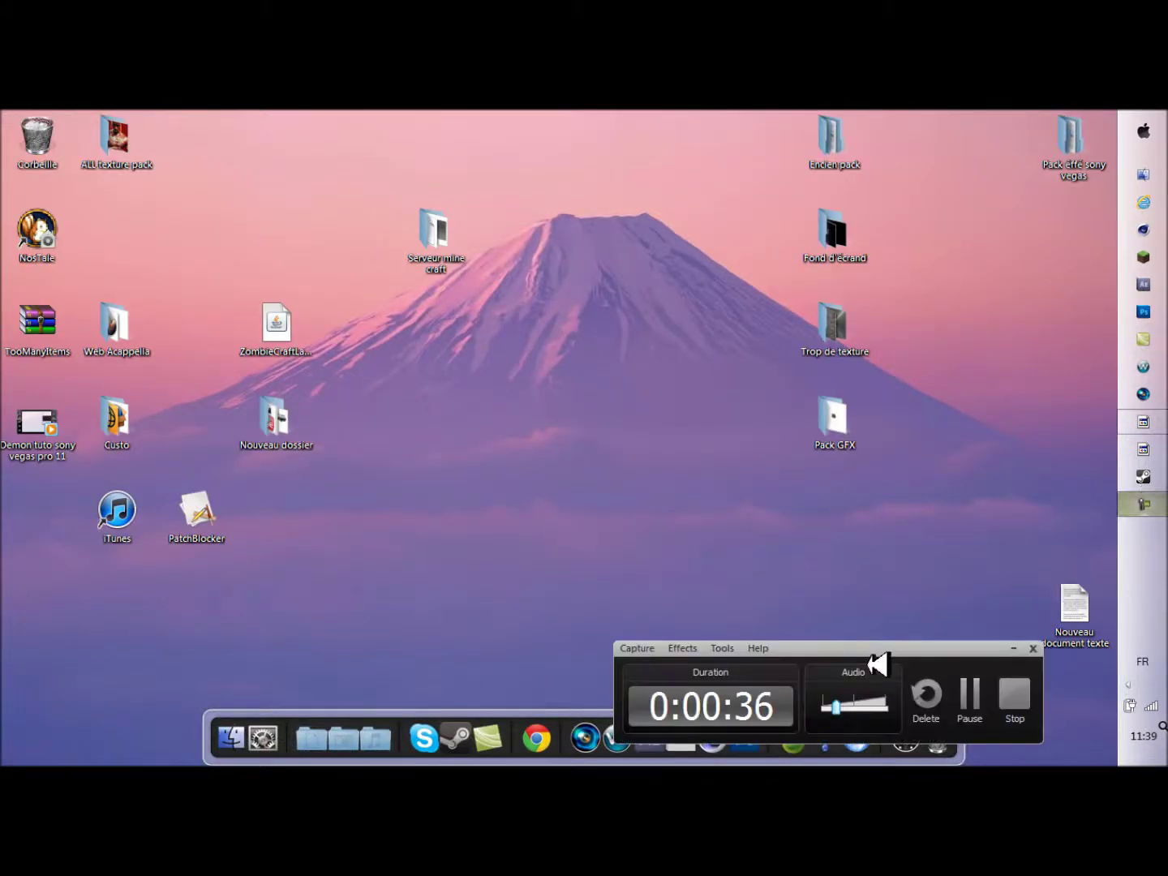